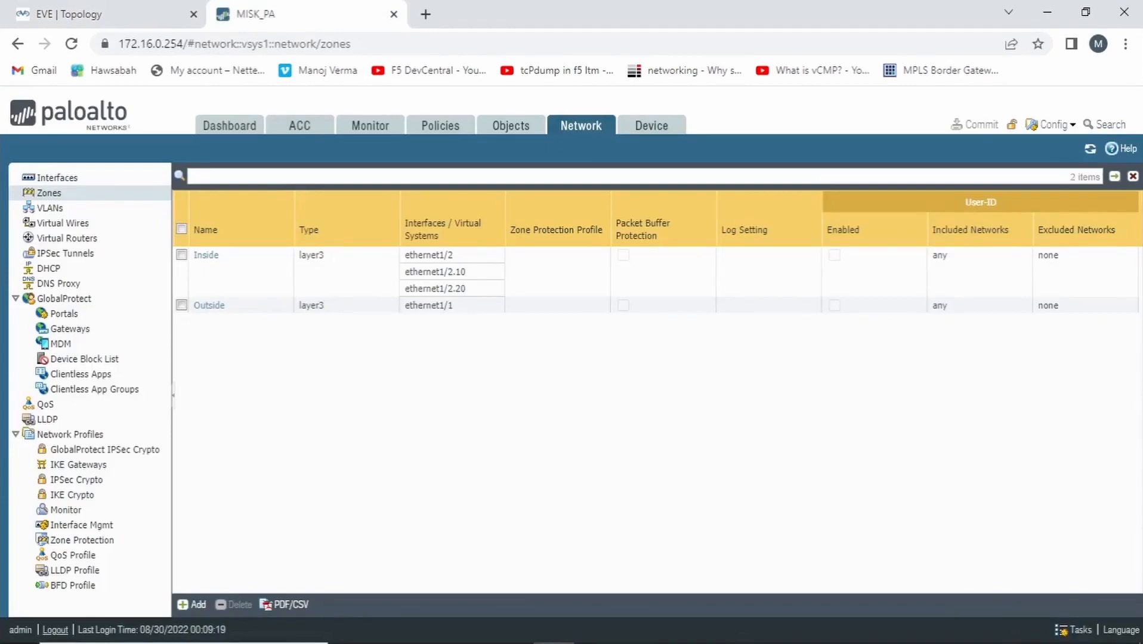
Create a new security zone named DMZ with type Layer3
{"action": "left_click", "coordinate": [191, 605]}
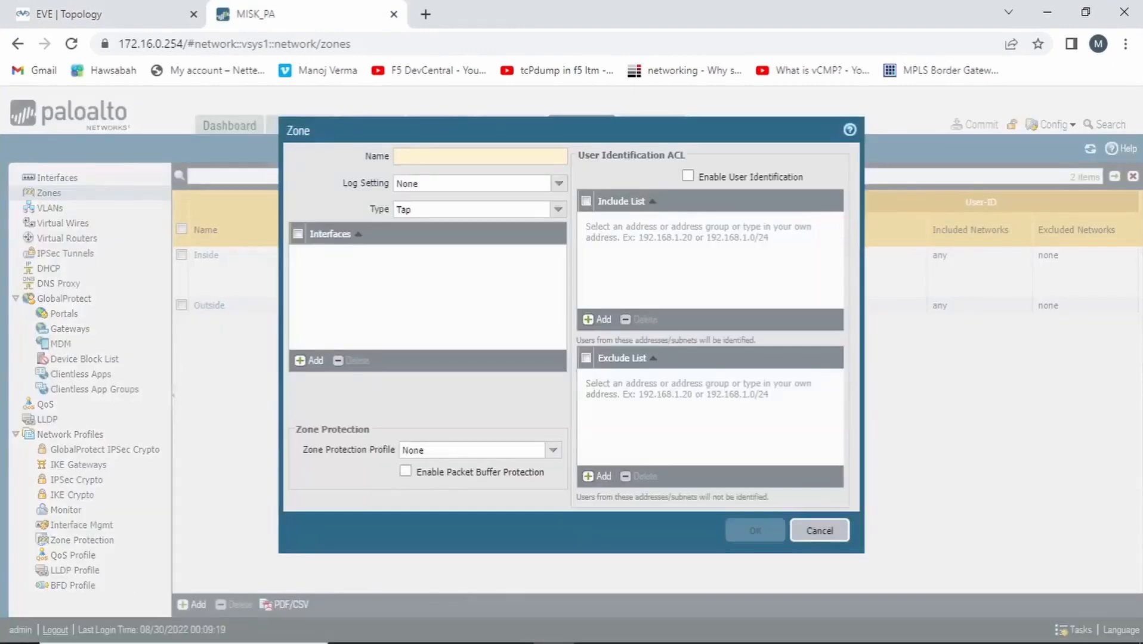
{"action": "type", "text": "DMZ"}
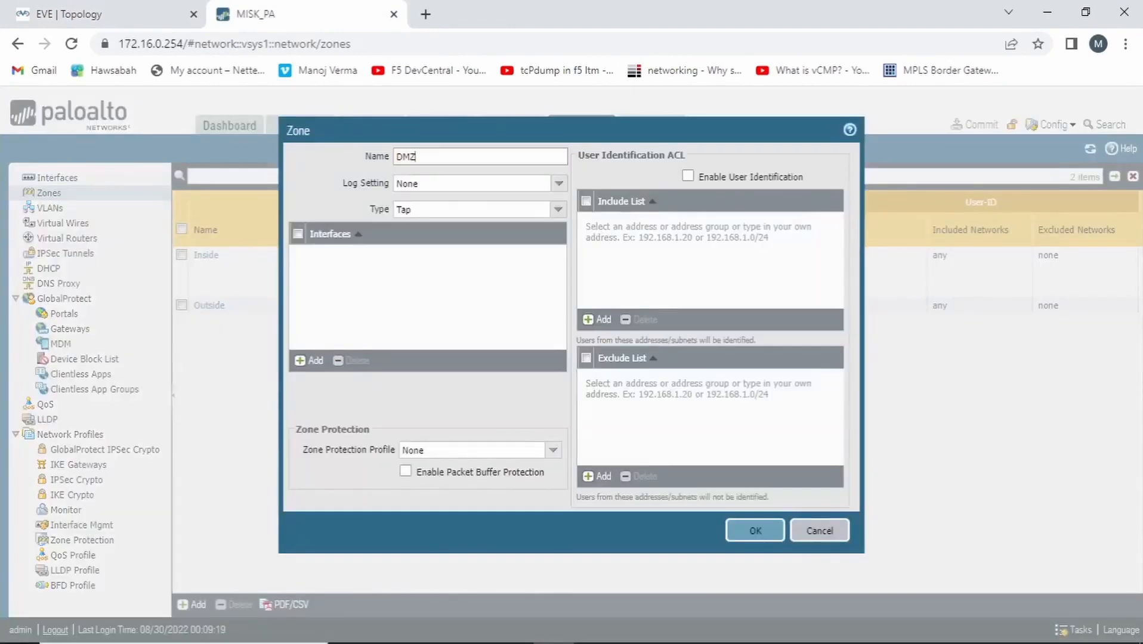
{"action": "left_click", "coordinate": [557, 209]}
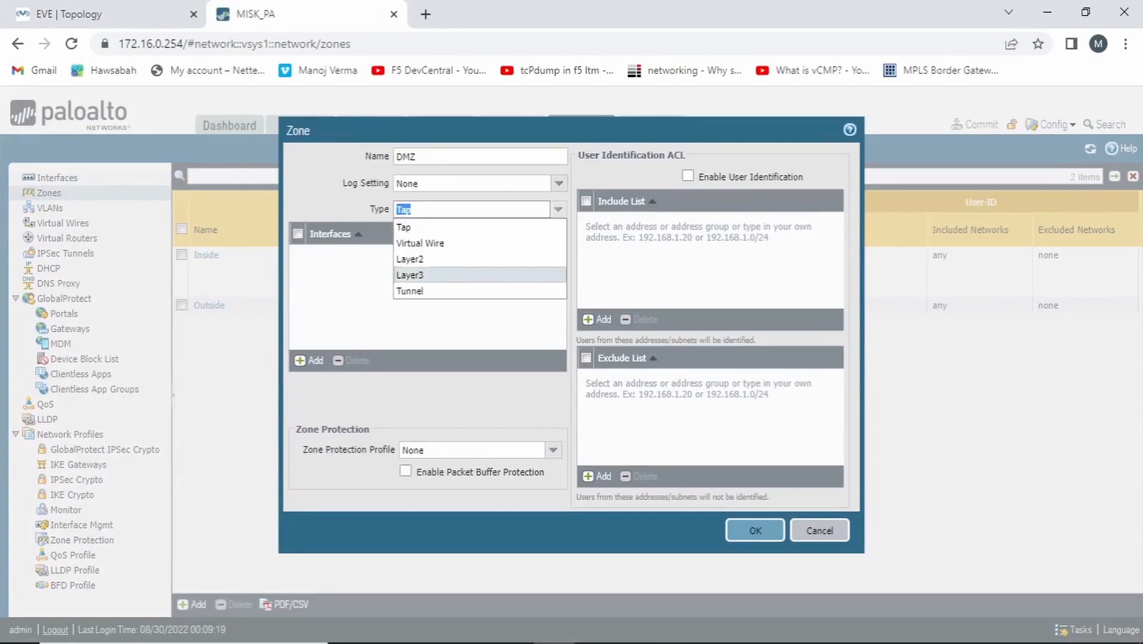
{"action": "left_click", "coordinate": [420, 276]}
{"action": "left_click", "coordinate": [756, 531]}
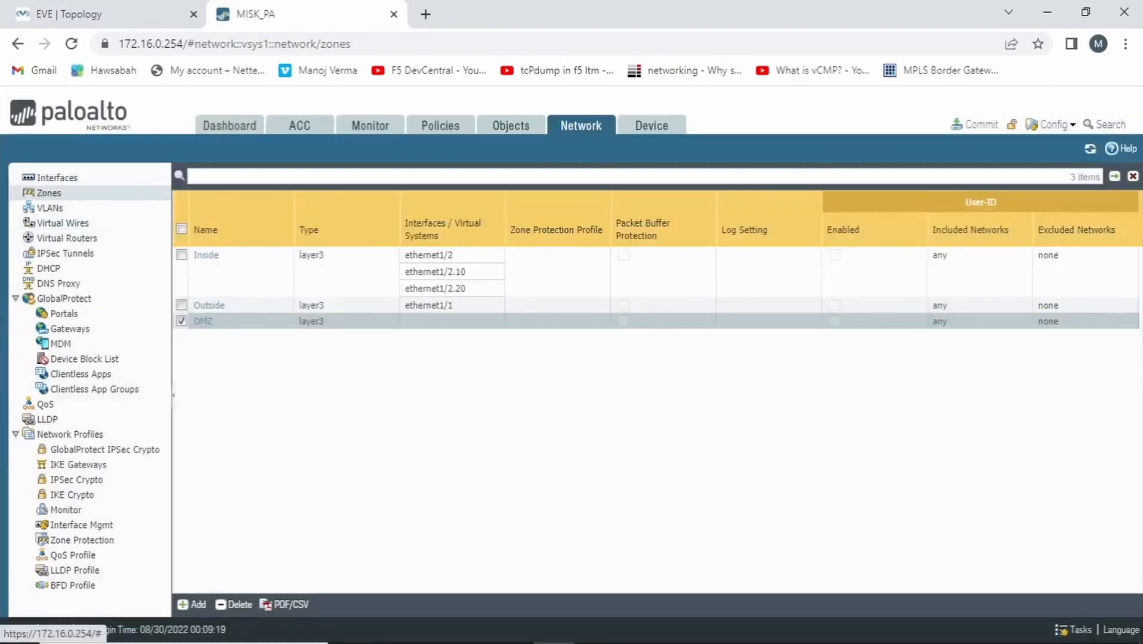
Open the ethernet1/3 interface for configuration, consulting the EVE topology, and set its interface type to Layer3
{"action": "left_click", "coordinate": [57, 178]}
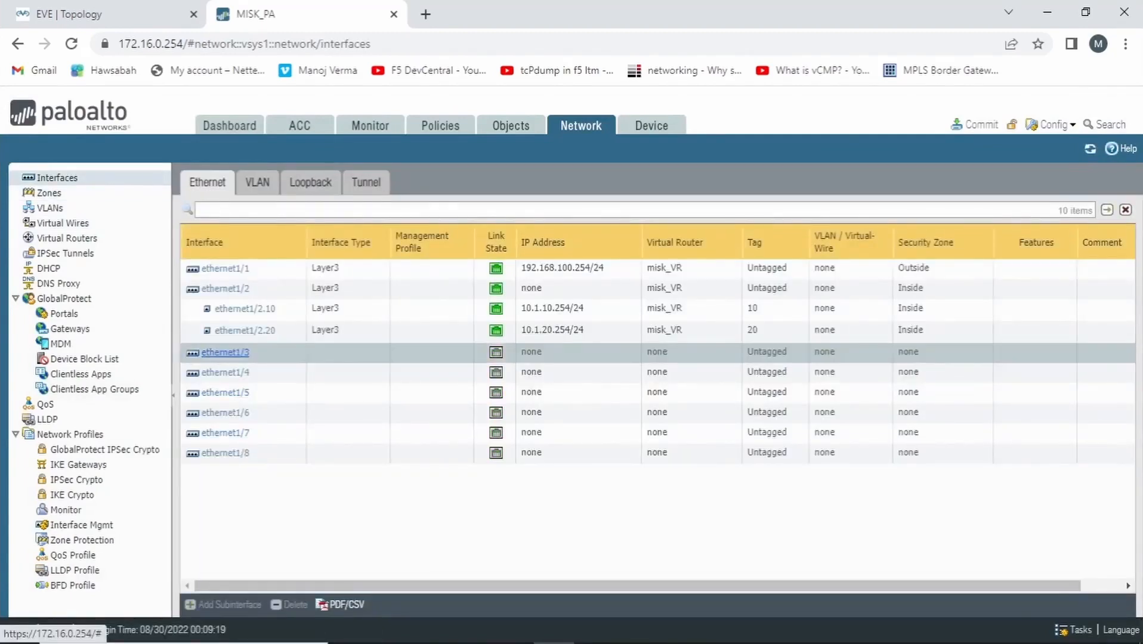
{"action": "left_click", "coordinate": [101, 13]}
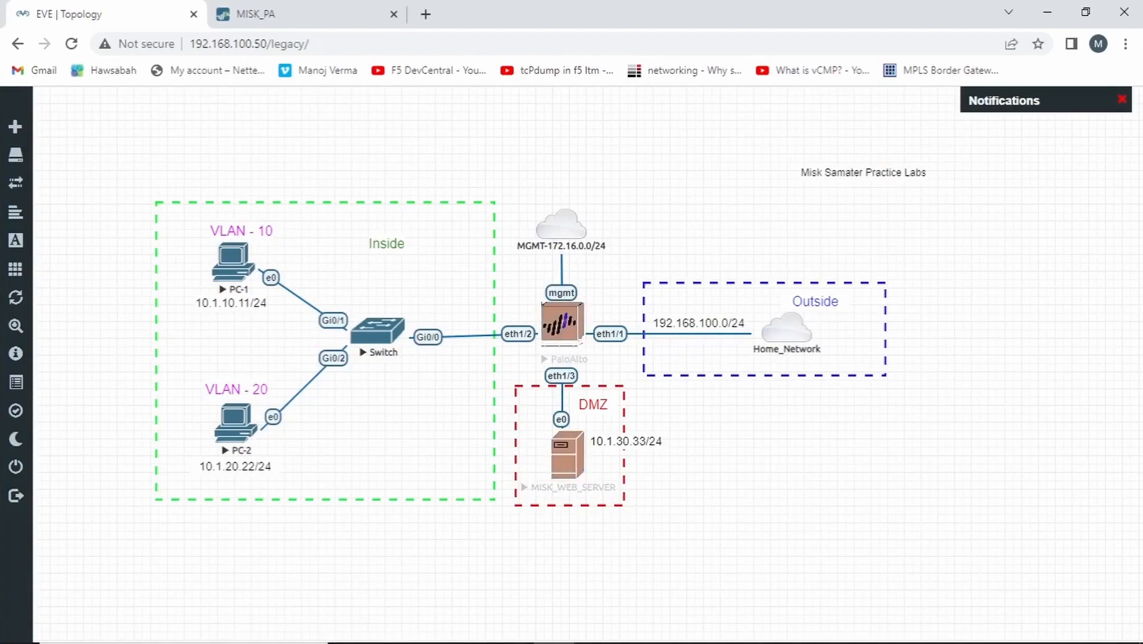
{"action": "left_click", "coordinate": [322, 14]}
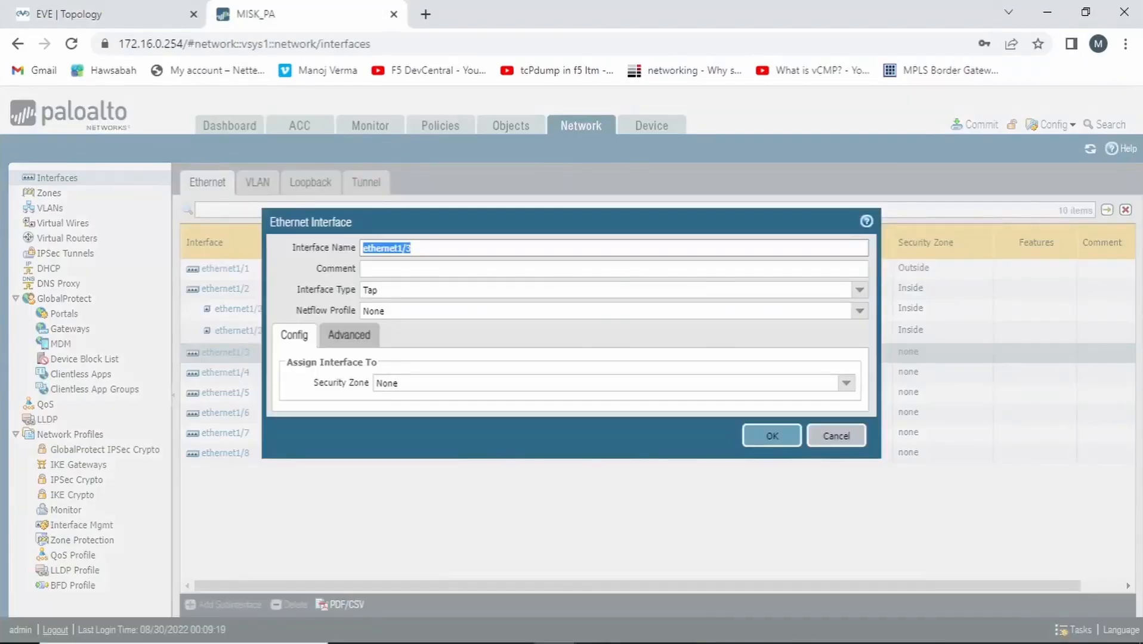
{"action": "left_click", "coordinate": [860, 290]}
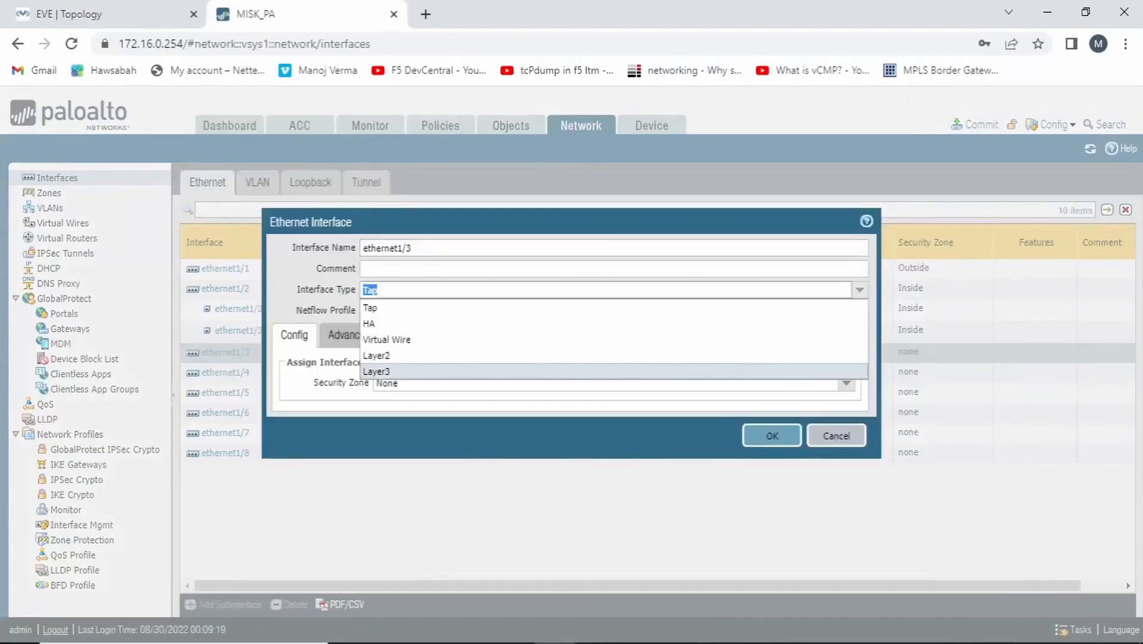
{"action": "left_click", "coordinate": [376, 371]}
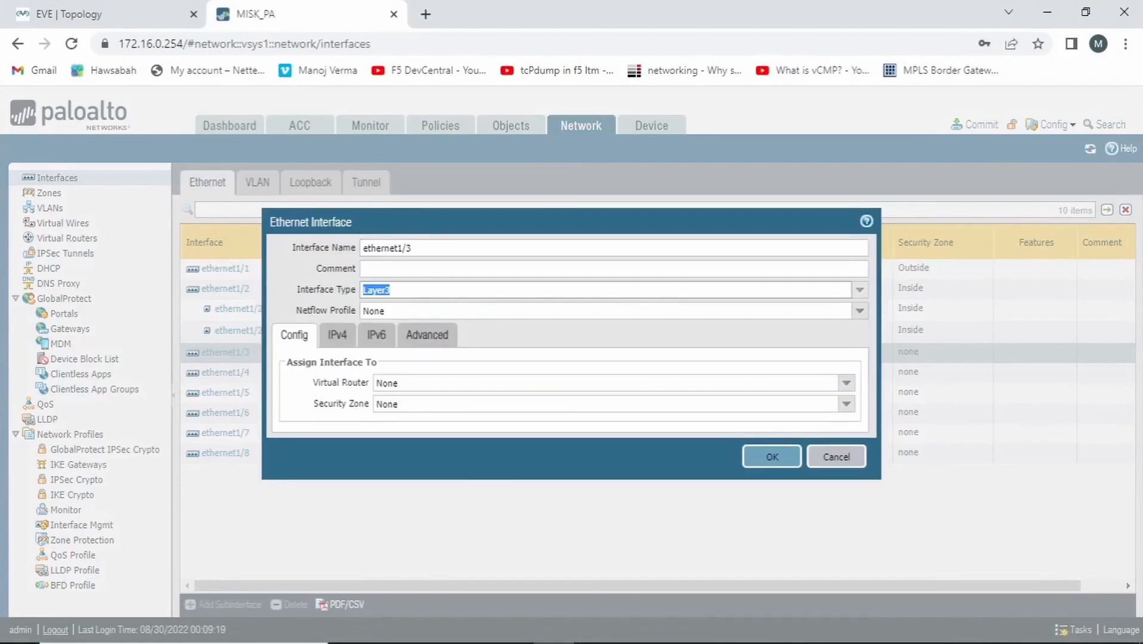
Assign ethernet1/3 to the virtual router misk_VR and the security zone DMZ
{"action": "left_click", "coordinate": [846, 383]}
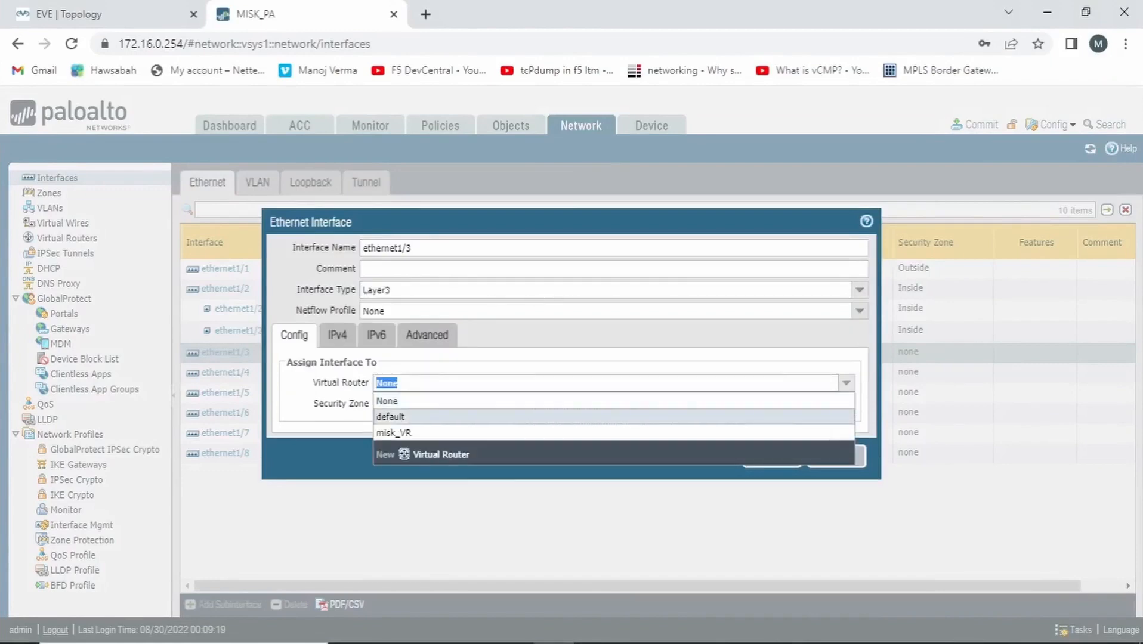
{"action": "left_click", "coordinate": [412, 434]}
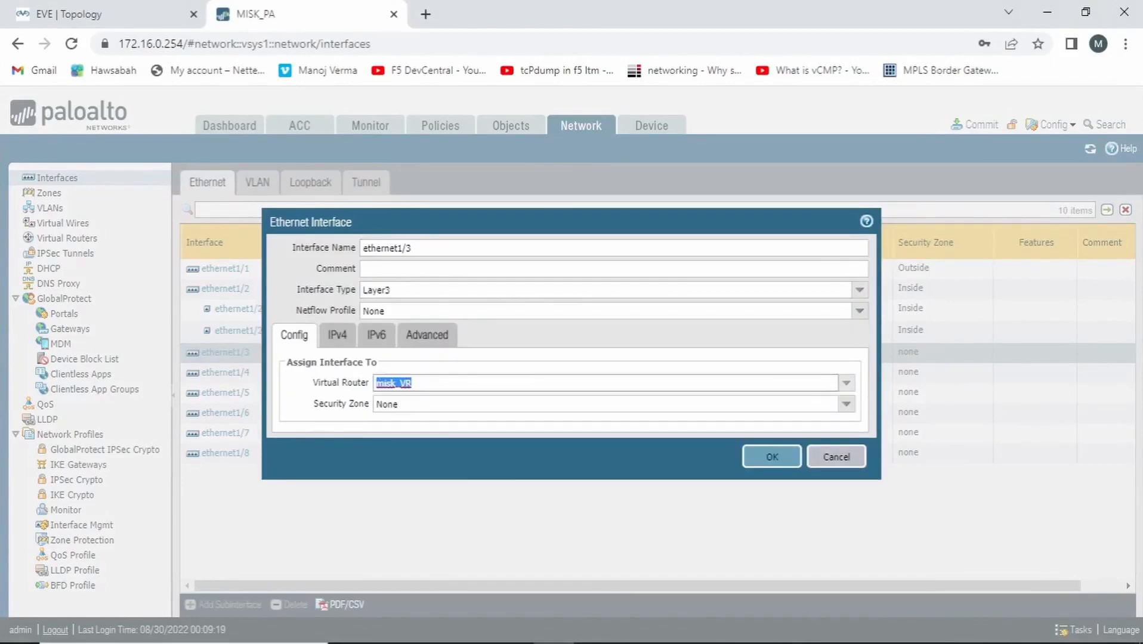
{"action": "left_click", "coordinate": [846, 404]}
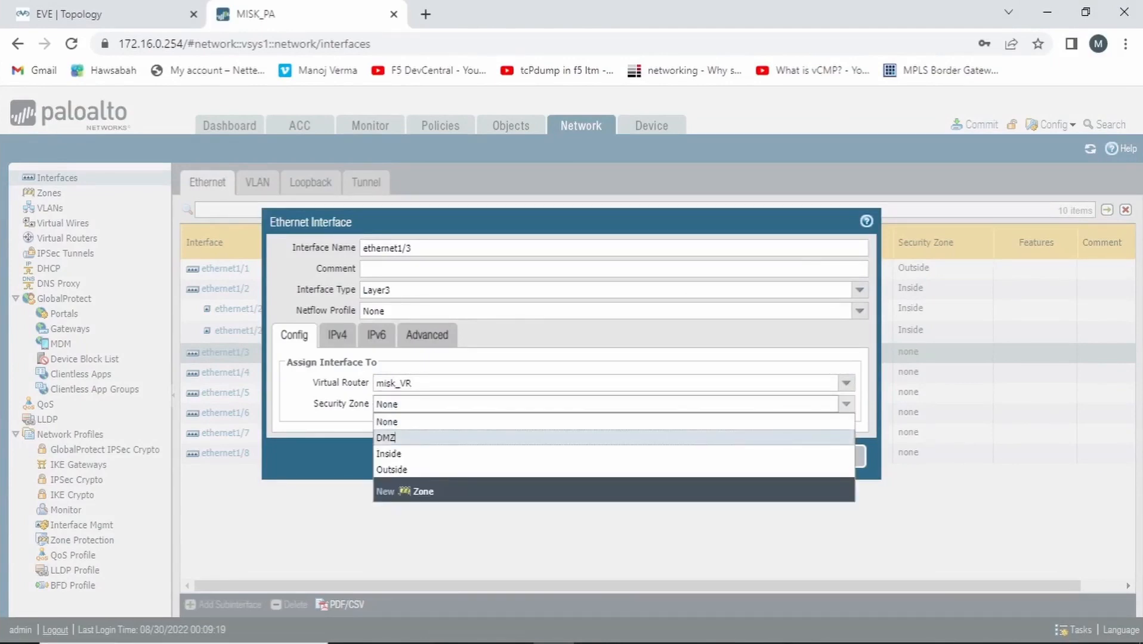
{"action": "left_click", "coordinate": [394, 438]}
Add the static IPv4 address 10.1.30.254/24 to ethernet1/3 and save the interface settings
{"action": "left_click", "coordinate": [337, 335]}
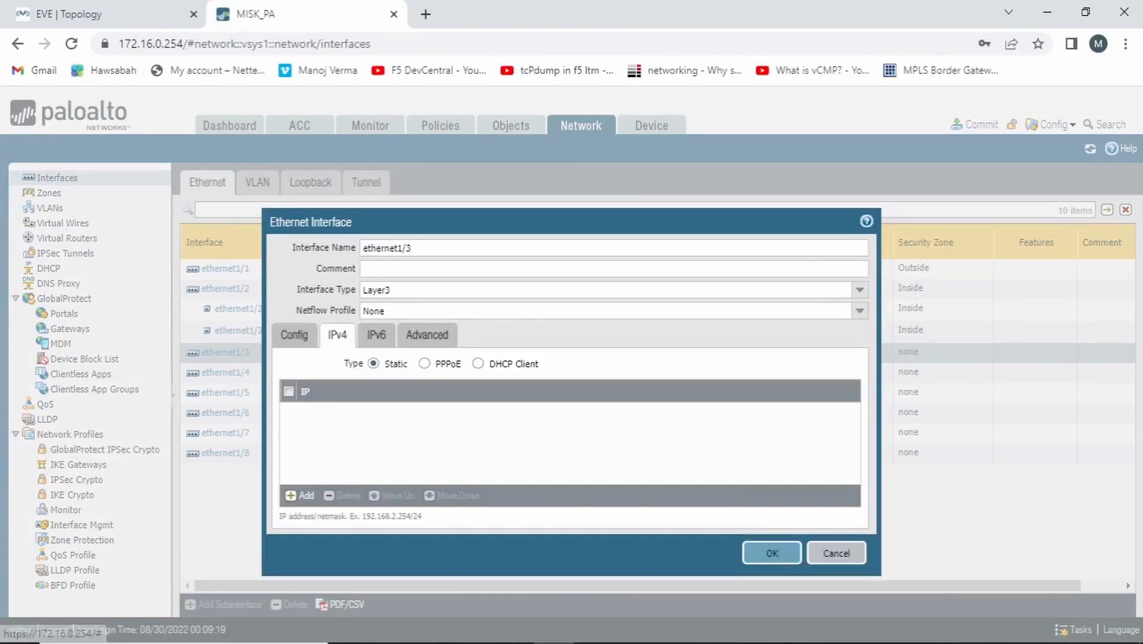
{"action": "left_click", "coordinate": [302, 495]}
{"action": "type", "text": "admin10"}
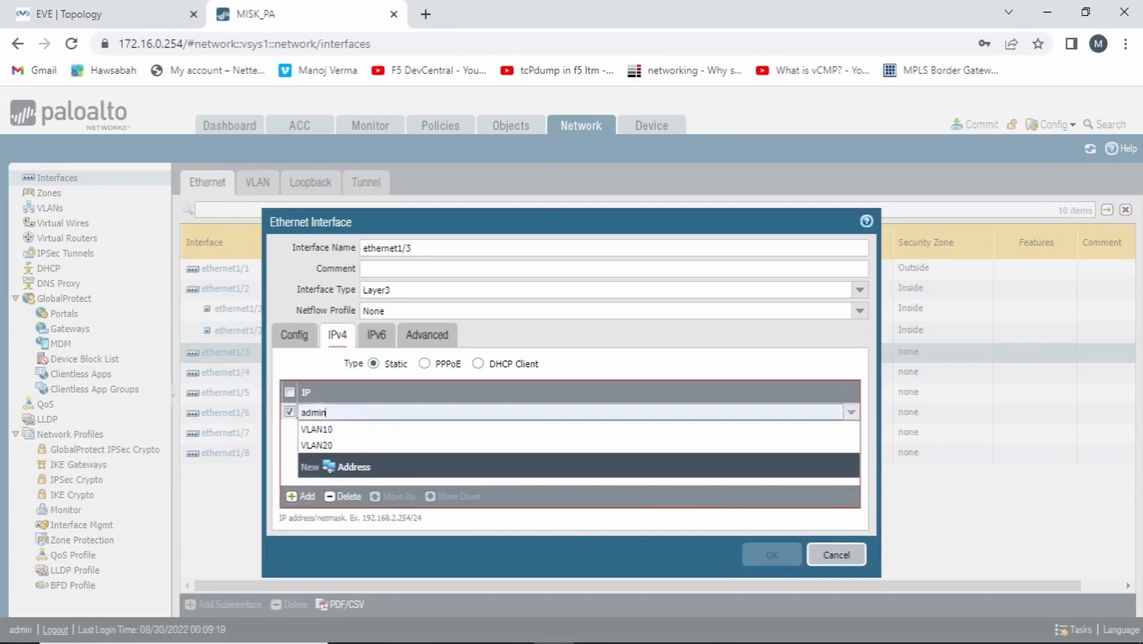
{"action": "key", "text": "BackSpace"}
{"action": "key", "text": "BackSpace"}
{"action": "key", "text": "BackSpace"}
{"action": "key", "text": "BackSpace"}
{"action": "key", "text": "BackSpace"}
{"action": "key", "text": "BackSpace"}
{"action": "key", "text": "BackSpace"}
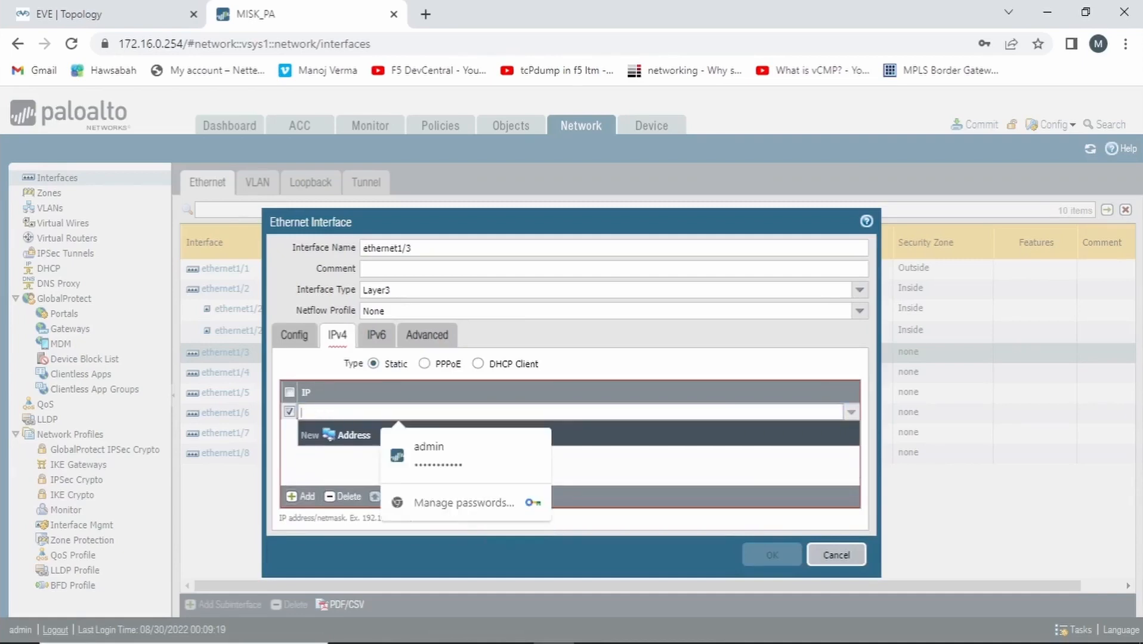
{"action": "type", "text": "10.1."}
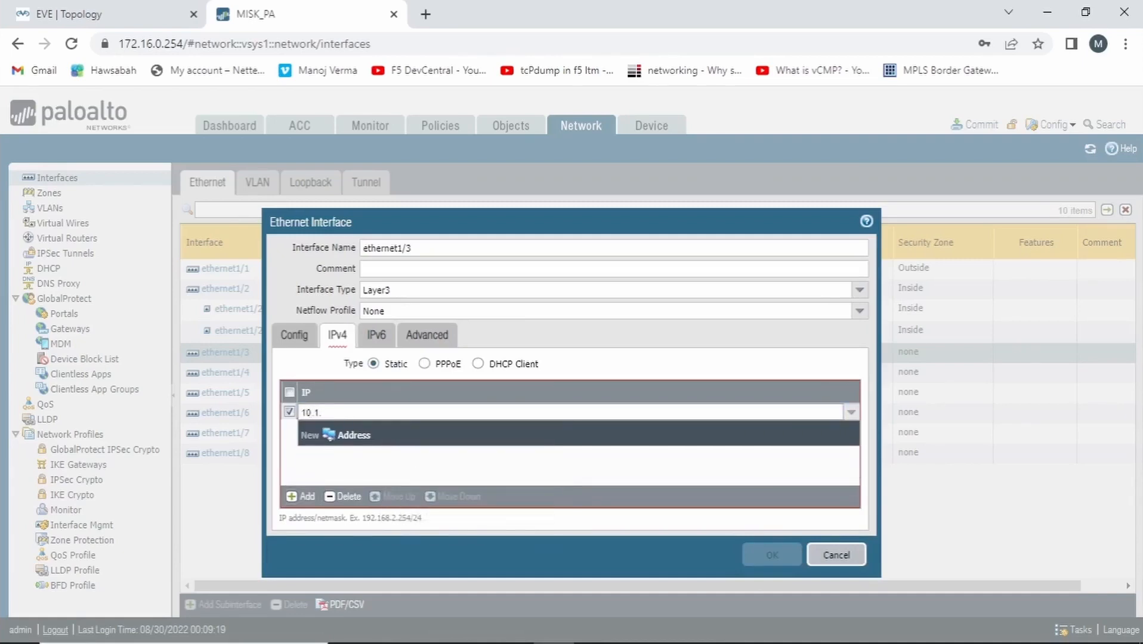
{"action": "type", "text": "30.254/24"}
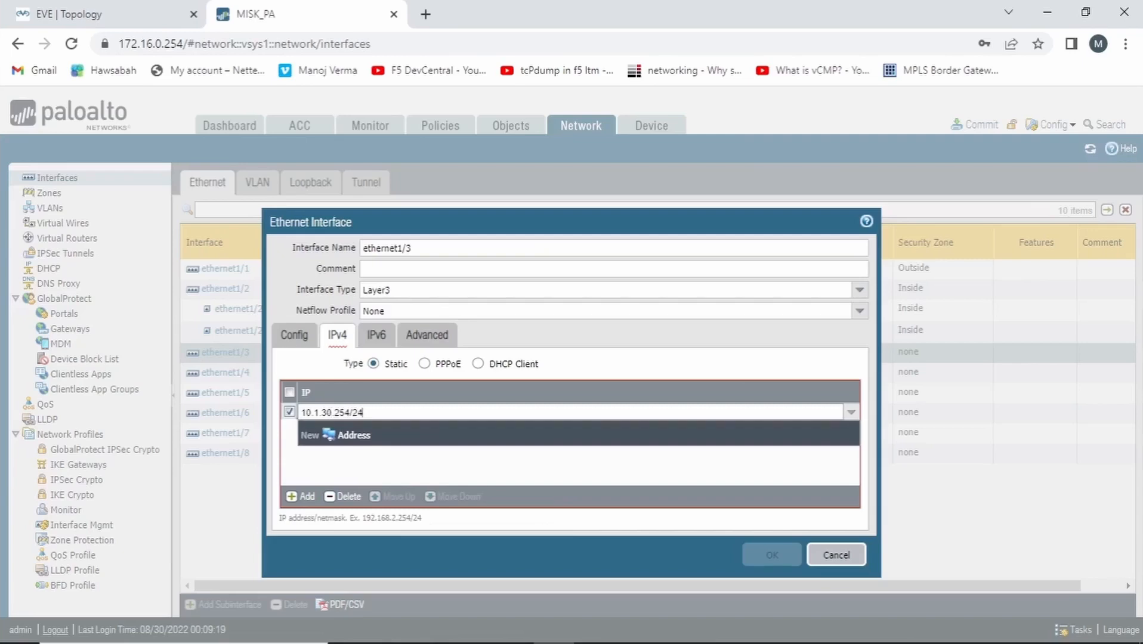
{"action": "key", "text": "Return"}
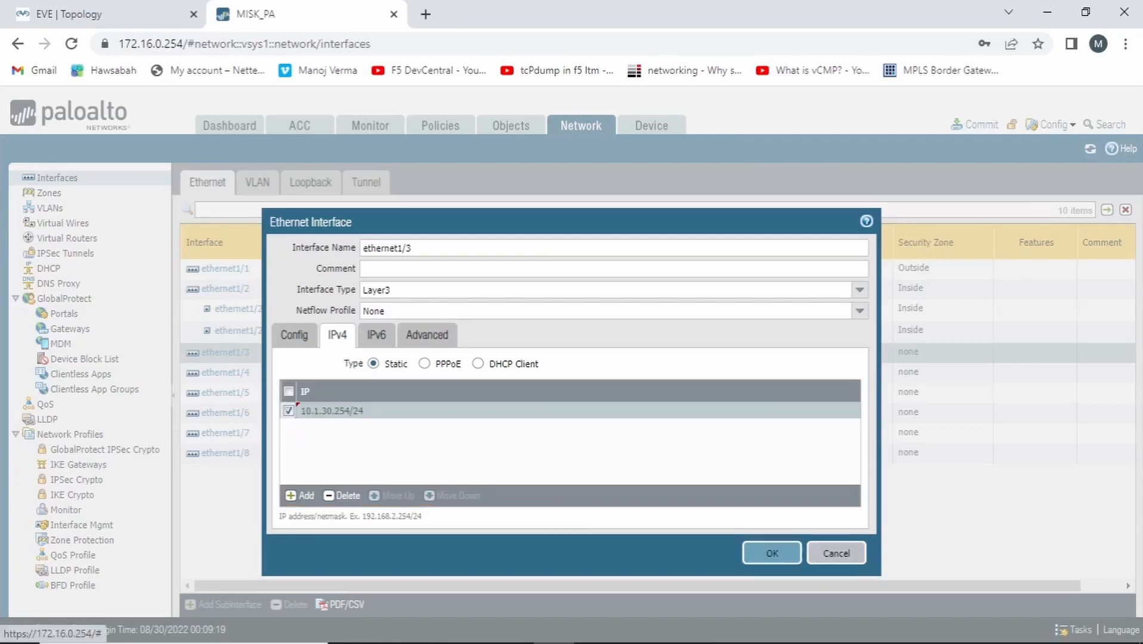
{"action": "left_click", "coordinate": [772, 553]}
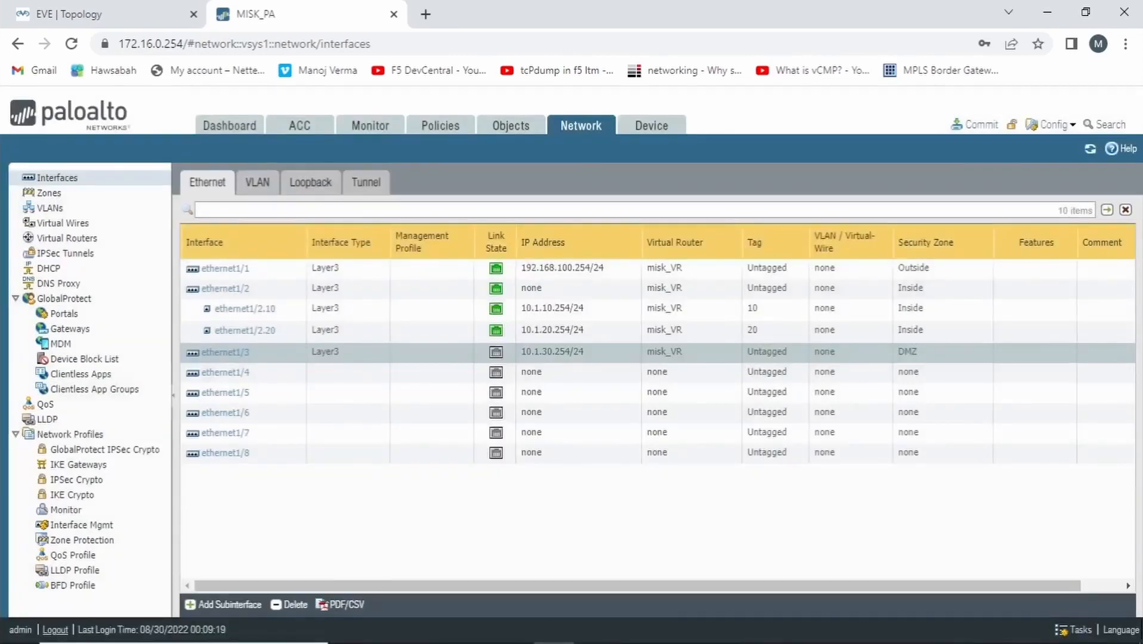
Commit all pending changes to the firewall's running configuration and dismiss the commit status
{"action": "left_click", "coordinate": [974, 124]}
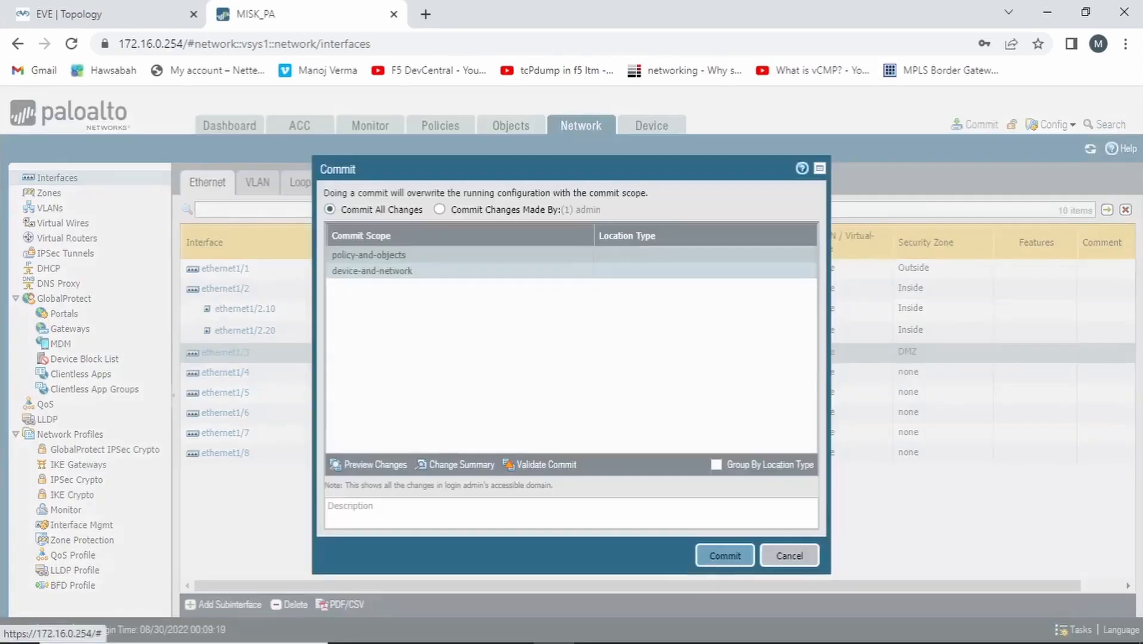
{"action": "left_click", "coordinate": [725, 556]}
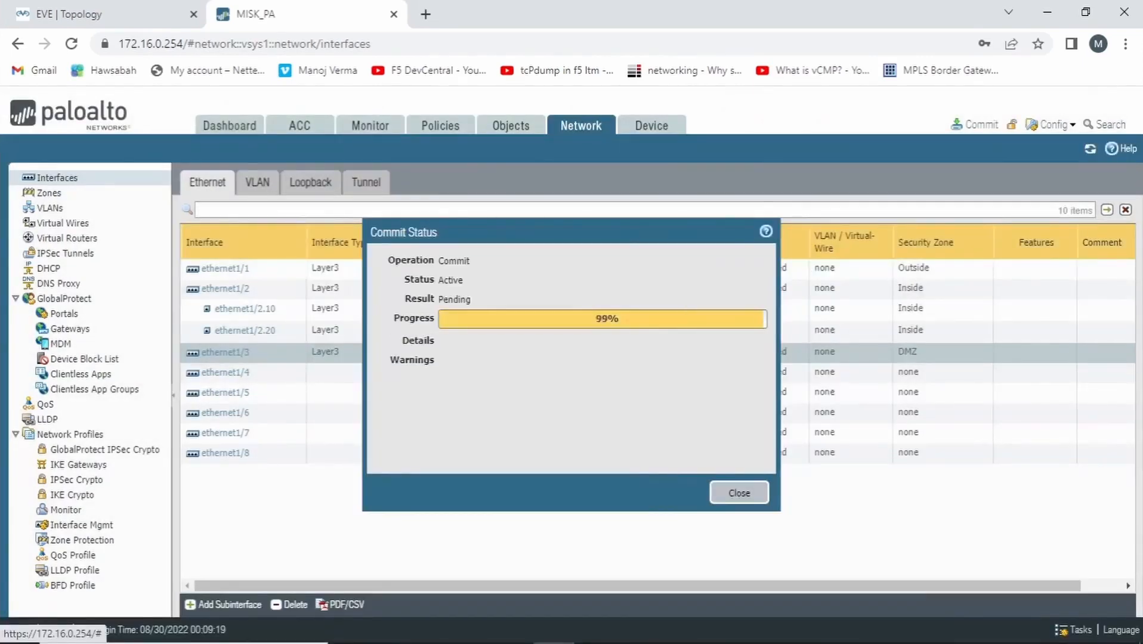
{"action": "left_click", "coordinate": [740, 493]}
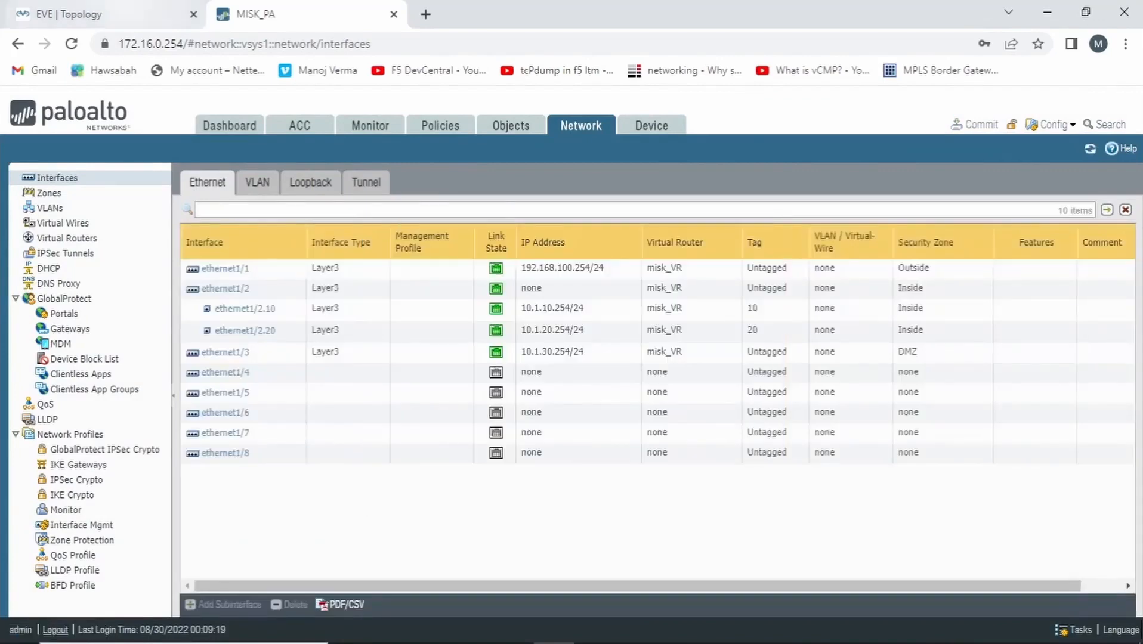
Switch to the EVE topology and open the PaloAlto node's console at its login prompt
{"action": "left_click", "coordinate": [84, 14]}
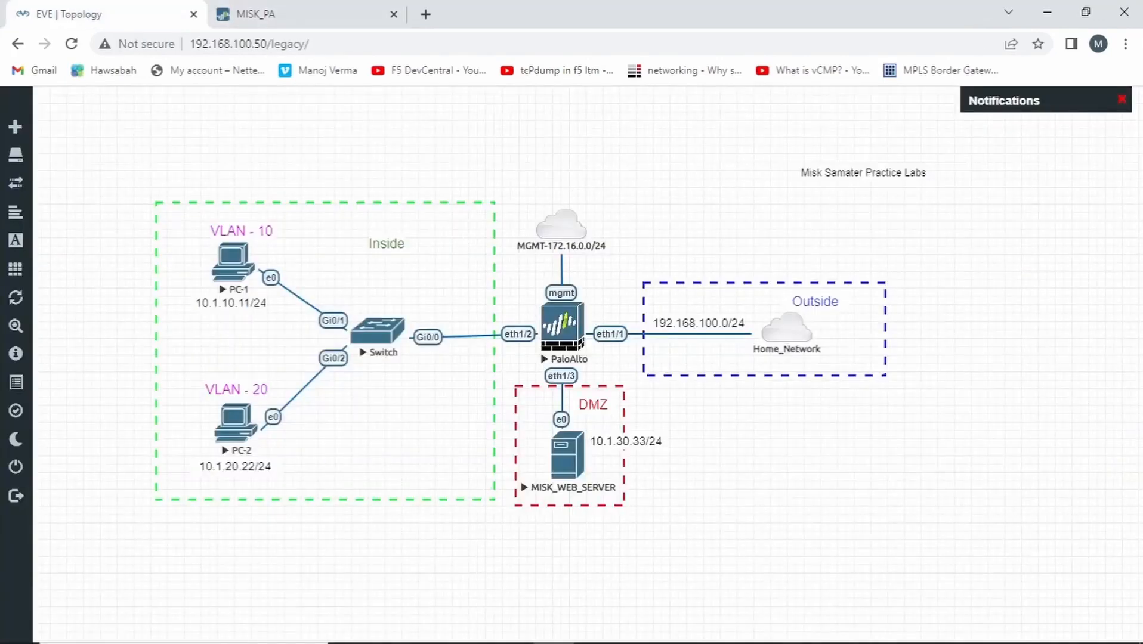
{"action": "left_click", "coordinate": [233, 262]}
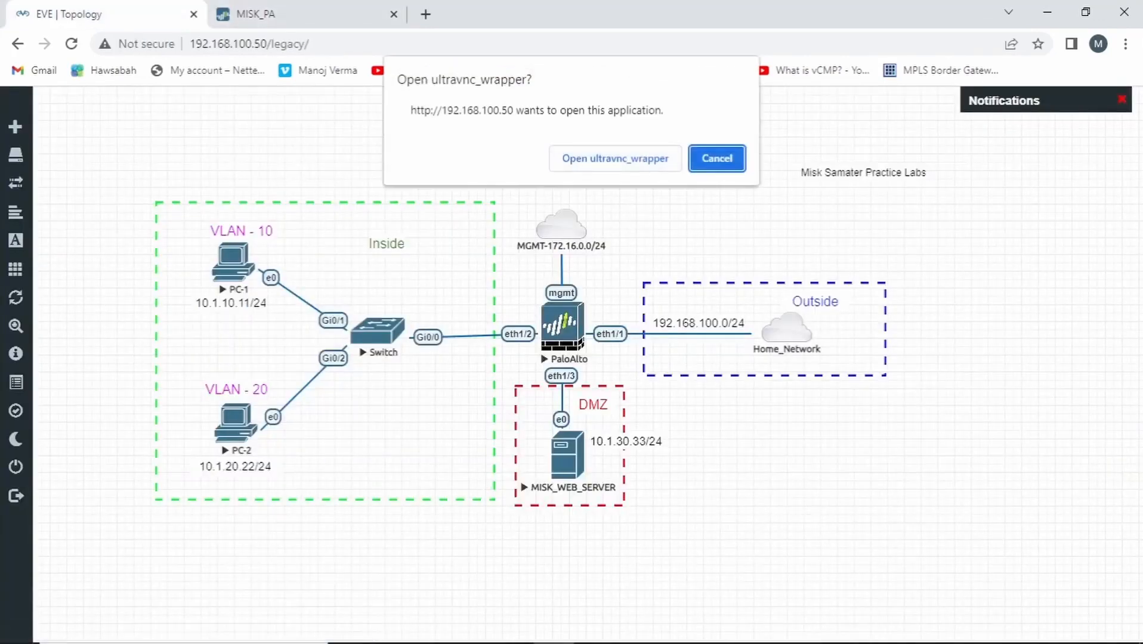
{"action": "left_click", "coordinate": [615, 158]}
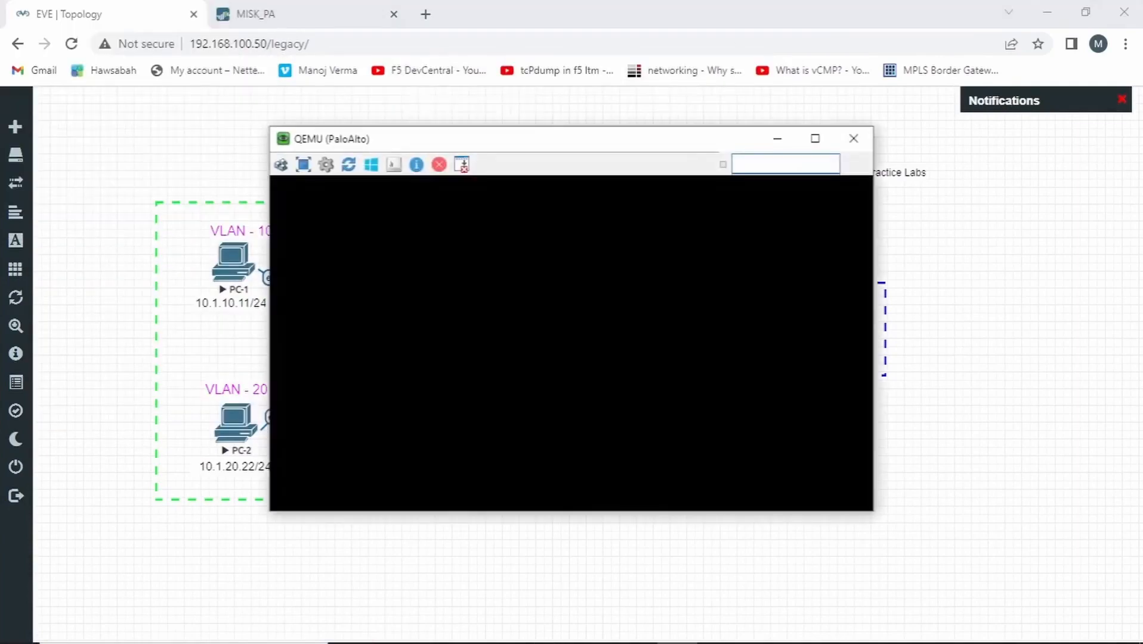
{"action": "left_click_drag", "start_coordinate": [604, 140], "coordinate": [1007, 86]}
{"action": "key", "text": "Return"}
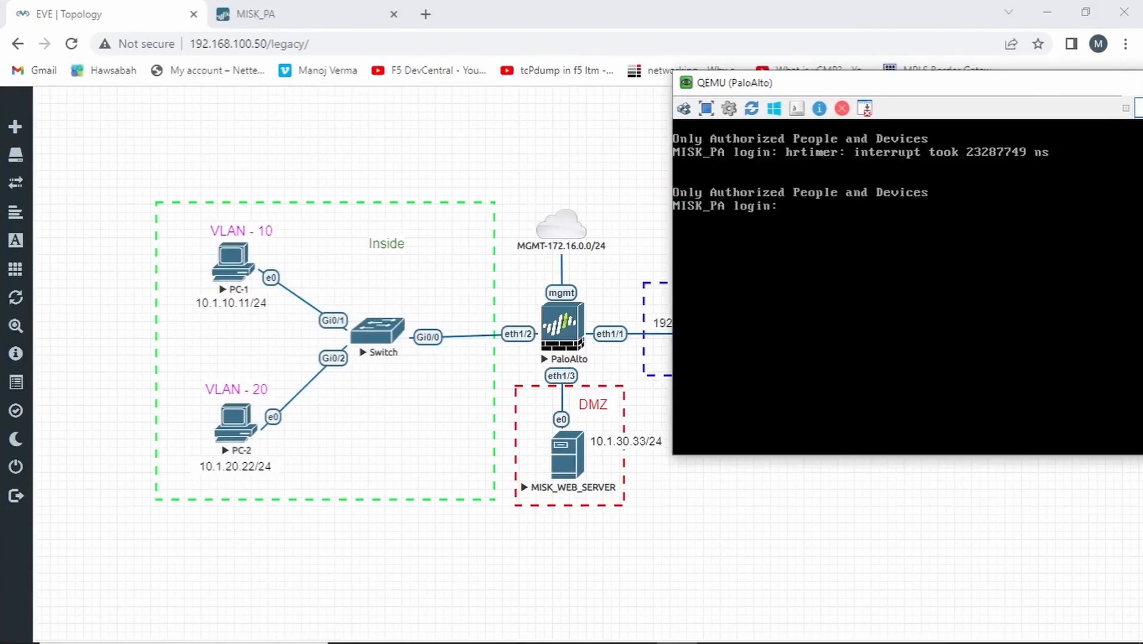
Log in to the firewall console as admin, accepting the access statement with yes and entering the account password
{"action": "type", "text": "admin"}
{"action": "key", "text": "Return"}
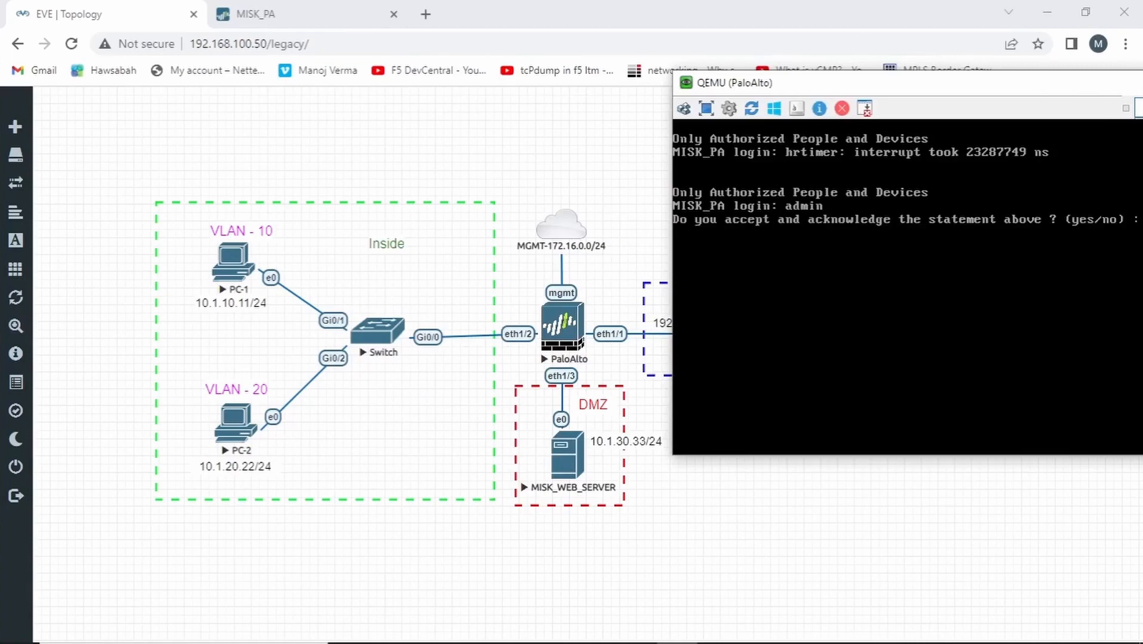
{"action": "left_click_drag", "start_coordinate": [936, 92], "coordinate": [777, 92]}
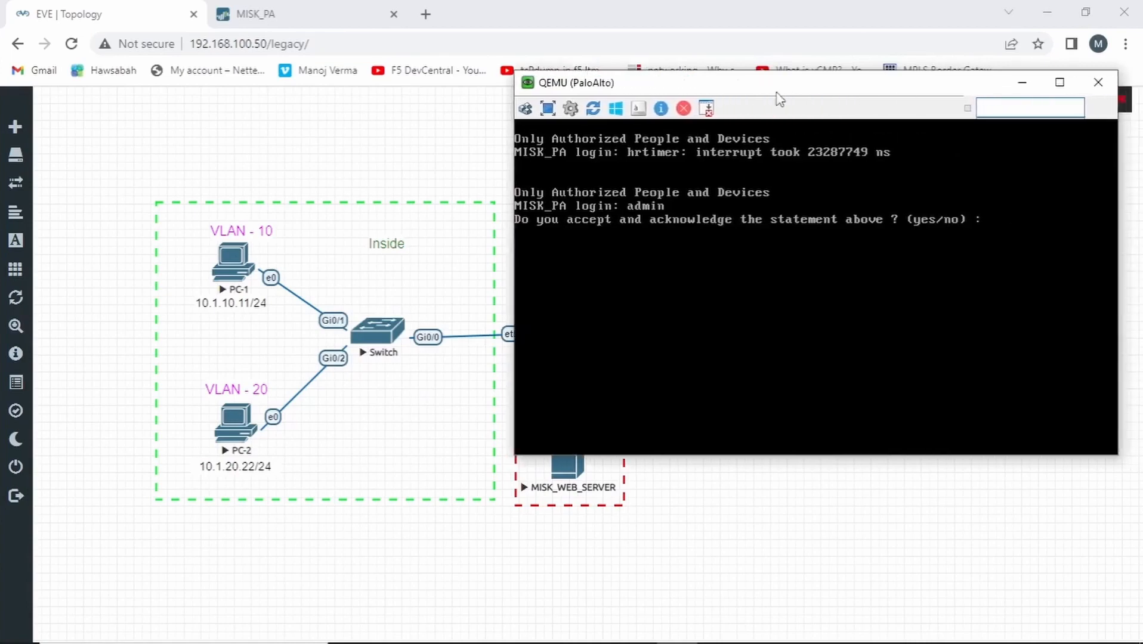
{"action": "type", "text": "yes"}
{"action": "key", "text": "Return"}
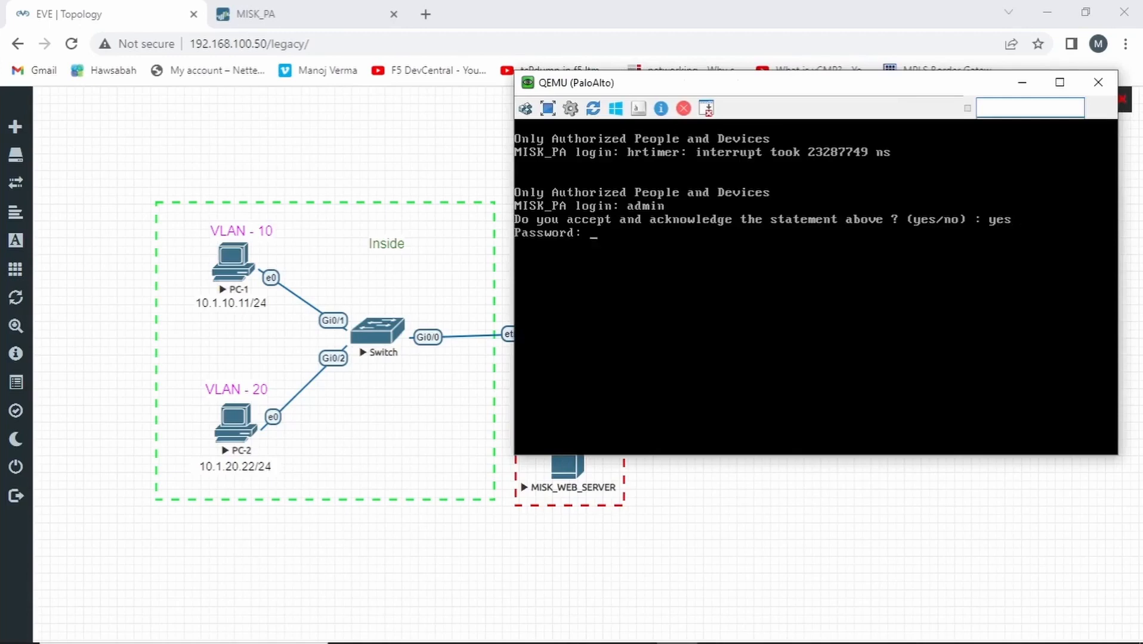
{"action": "key", "text": "Return"}
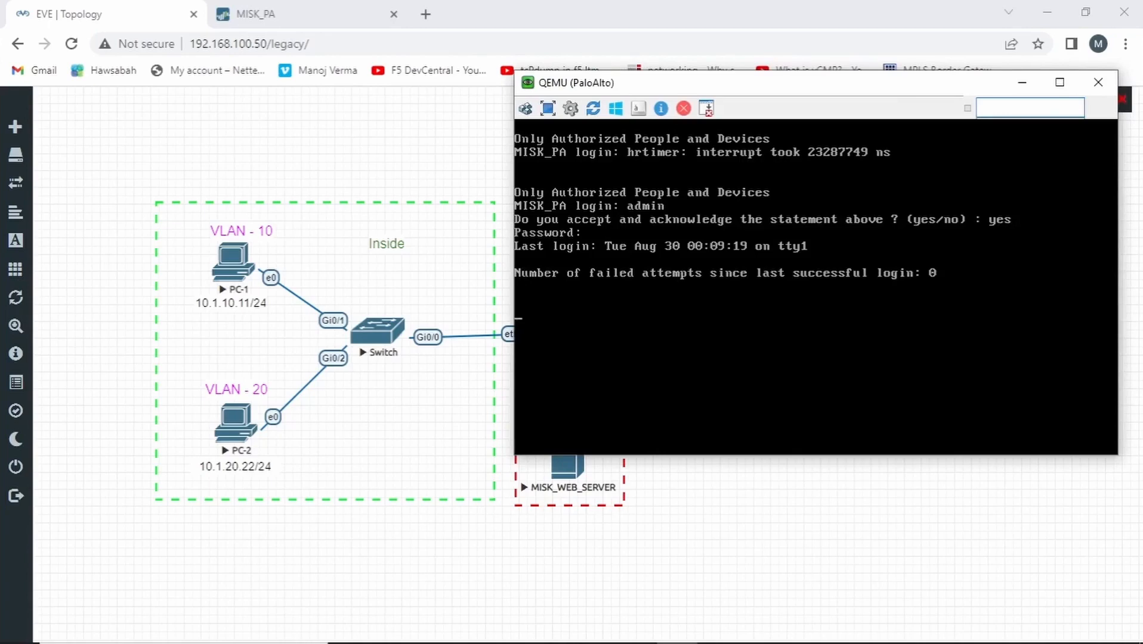
Test reachability of the DMZ web server with "ping source 10.1.30.254 host 10.1.30.33", stop the ping and minimize the console
{"action": "key", "text": "Return"}
{"action": "type", "text": "pin"}
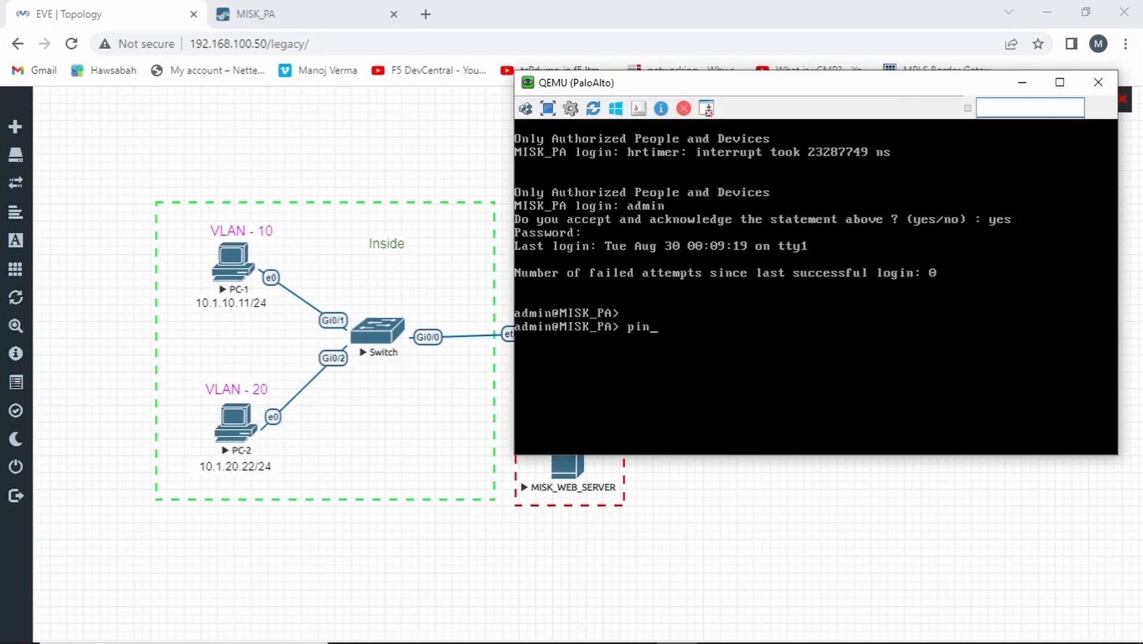
{"action": "type", "text": "g source 10.1.30"}
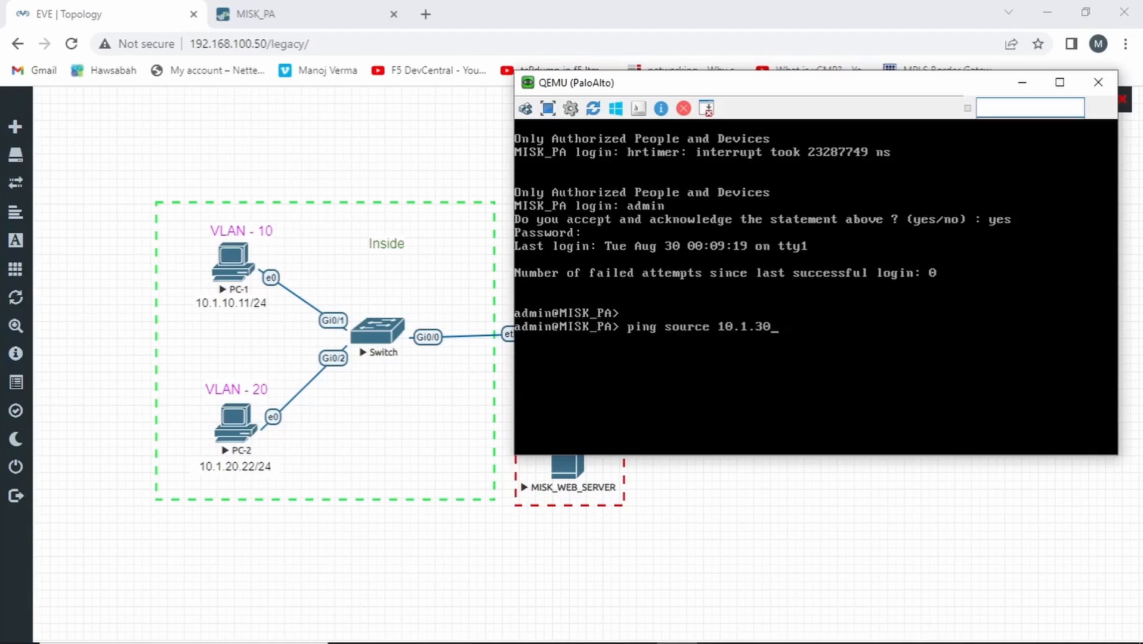
{"action": "type", "text": ".254 host"}
{"action": "left_click_drag", "start_coordinate": [700, 88], "coordinate": [619, 38]}
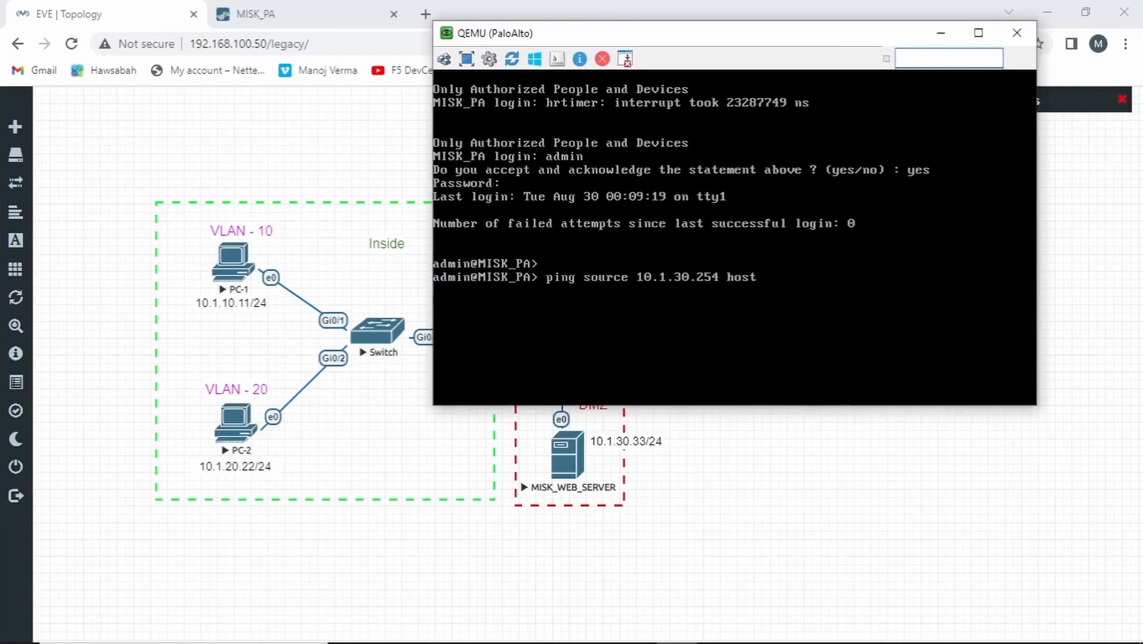
{"action": "type", "text": "10.1.30.33"}
{"action": "key", "text": "Return"}
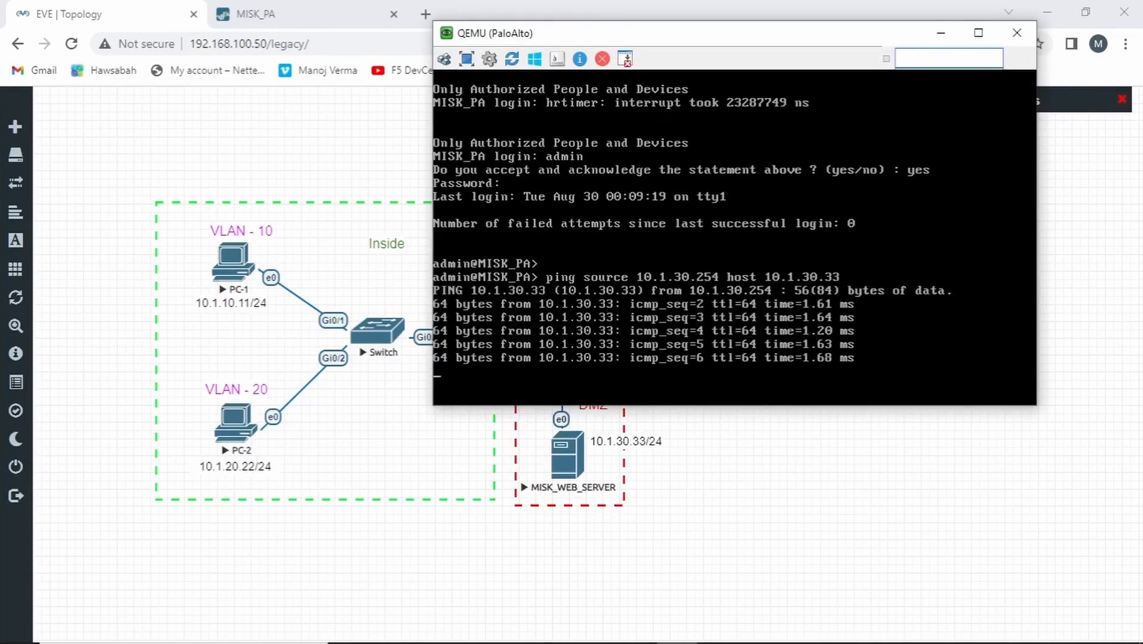
{"action": "key", "text": "ctrl+c"}
{"action": "left_click", "coordinate": [941, 33]}
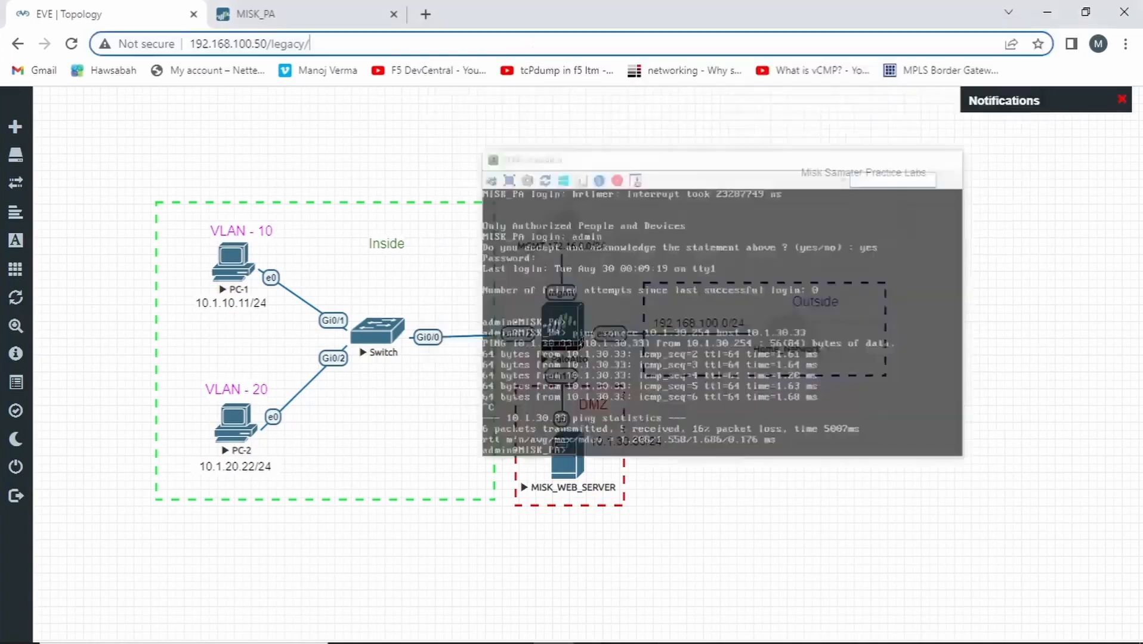
Open the MISK_WEB_SERVER node's console from the EVE topology and start Firefox on its desktop
{"action": "left_click", "coordinate": [567, 455]}
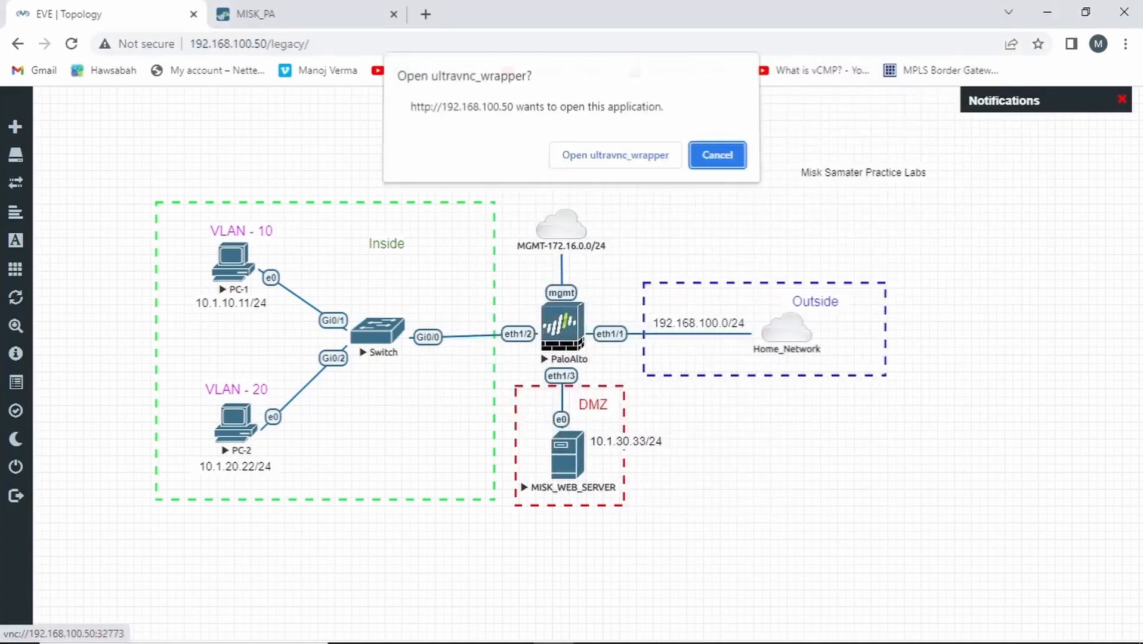
{"action": "left_click", "coordinate": [615, 159]}
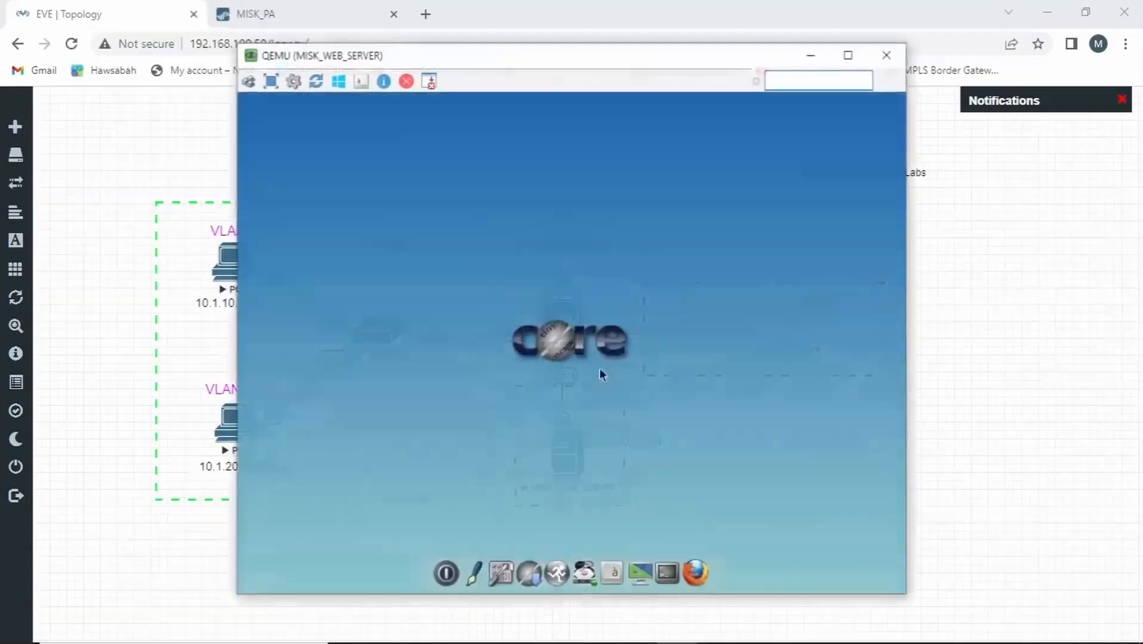
{"action": "left_click", "coordinate": [703, 561]}
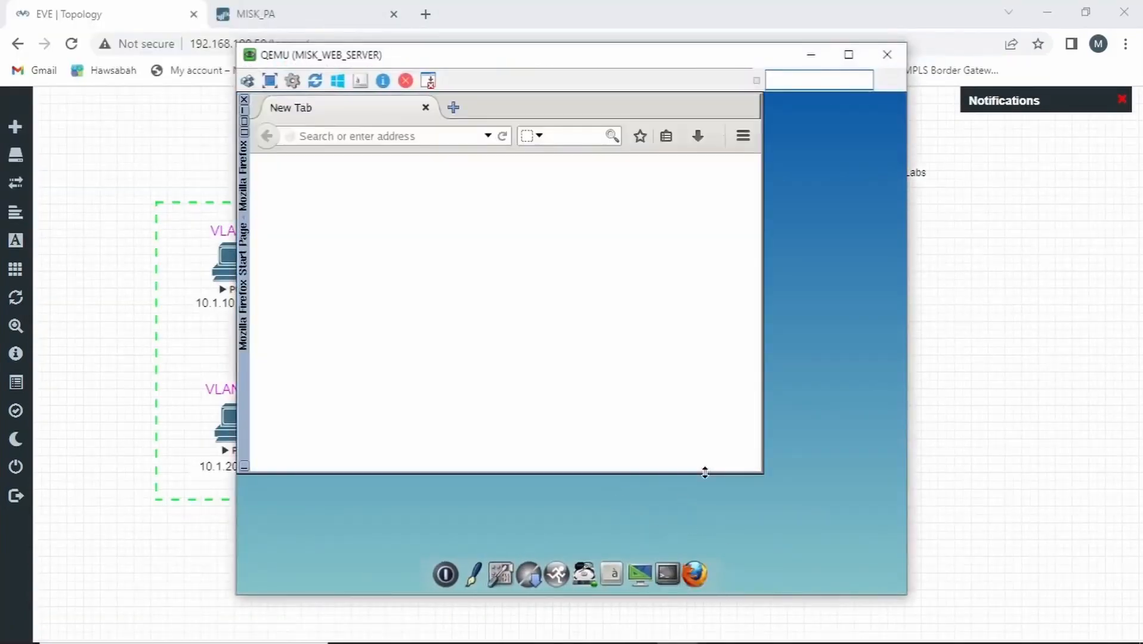
{"action": "right_click", "coordinate": [696, 524]}
{"action": "left_click", "coordinate": [695, 190]}
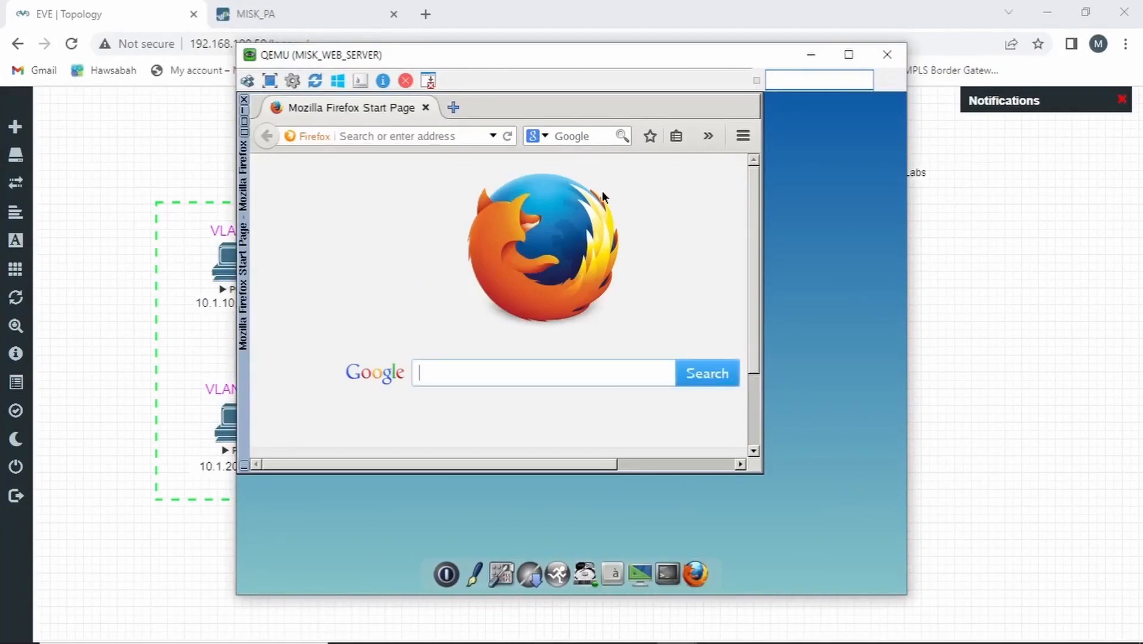
Check the web server's local page by loading 127.0.0.01 in Firefox
{"action": "left_click", "coordinate": [444, 139]}
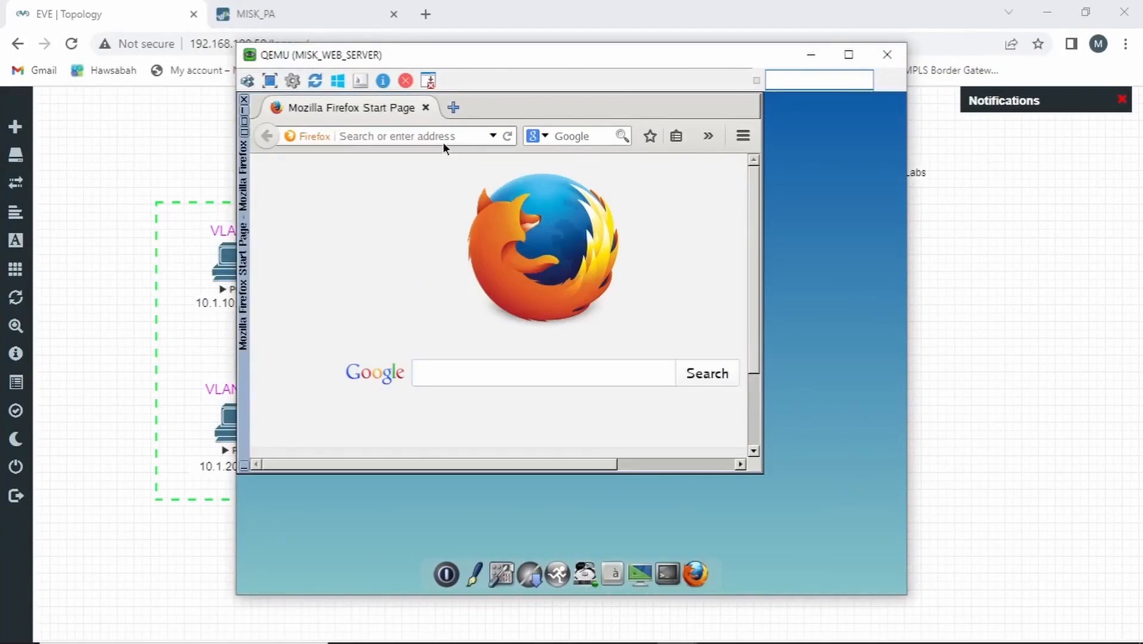
{"action": "type", "text": "127.0.0.01/"}
{"action": "key", "text": "Return"}
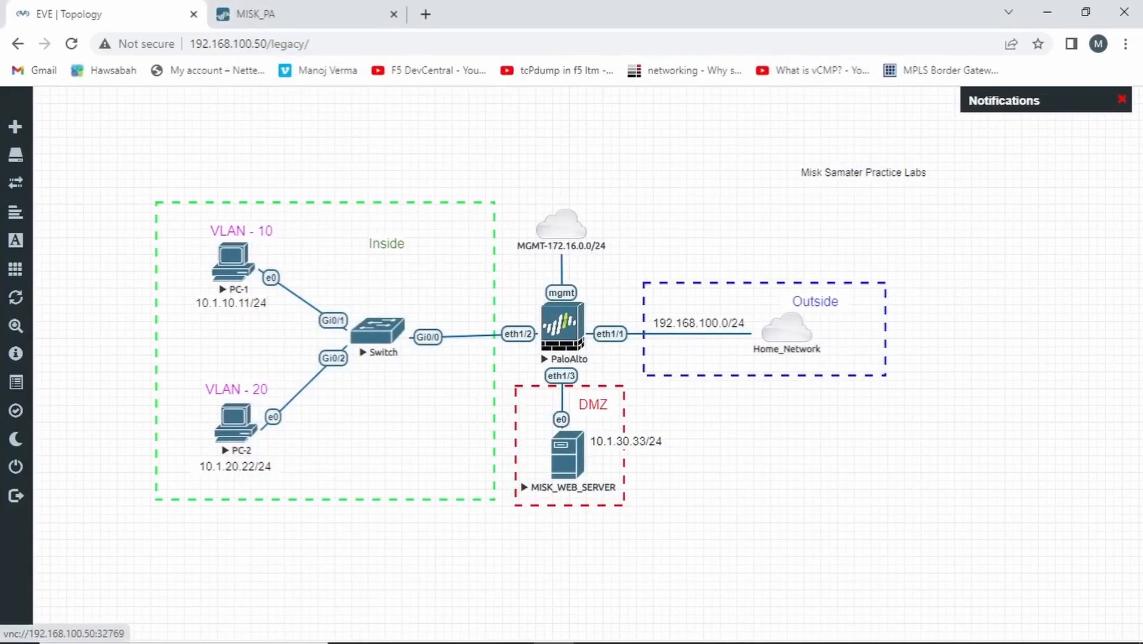
Switch to the MISK_PA firewall and open its security policy rulebase, glancing back at the EVE topology
{"action": "left_click", "coordinate": [325, 14]}
{"action": "key", "text": "ctrl+Tab"}
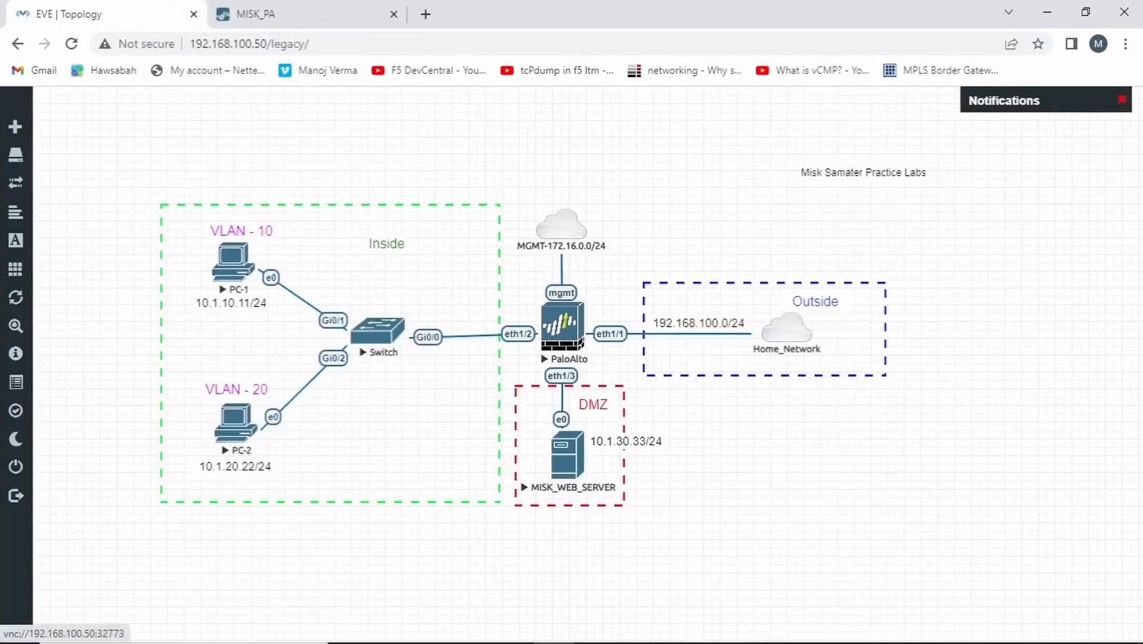
{"action": "key", "text": "ctrl+Tab"}
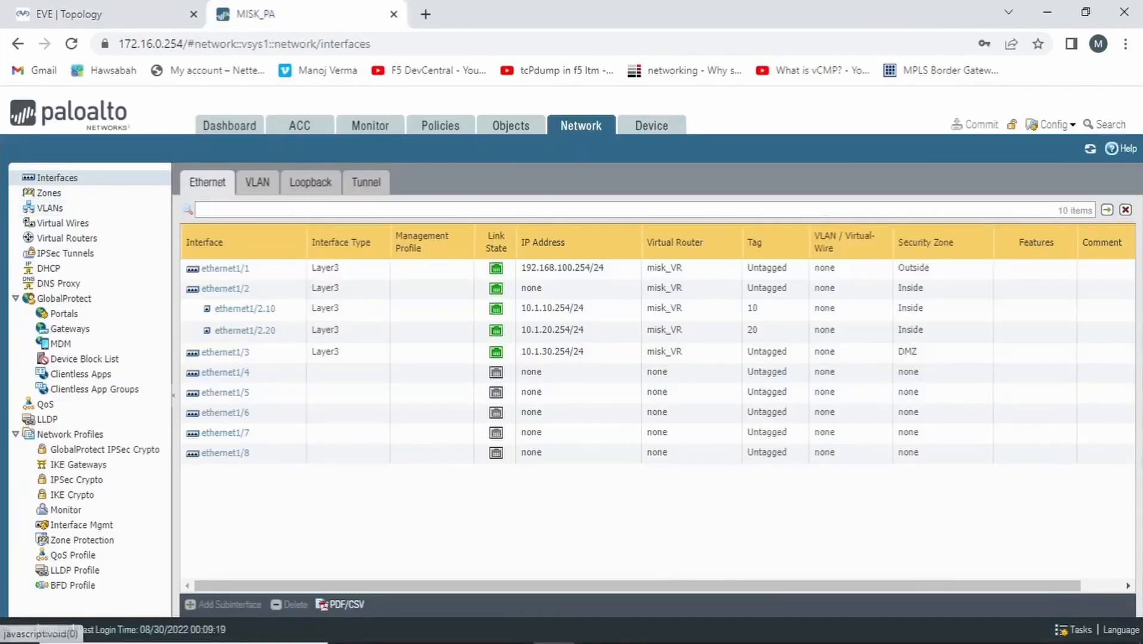
{"action": "left_click", "coordinate": [440, 125]}
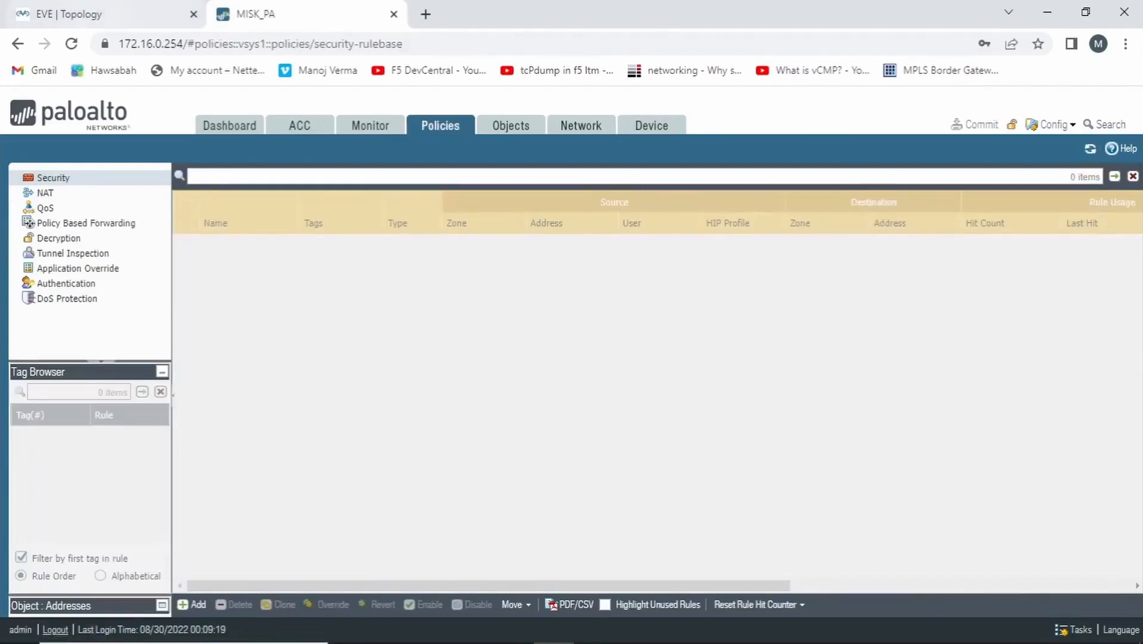
{"action": "key", "text": "ctrl+Tab"}
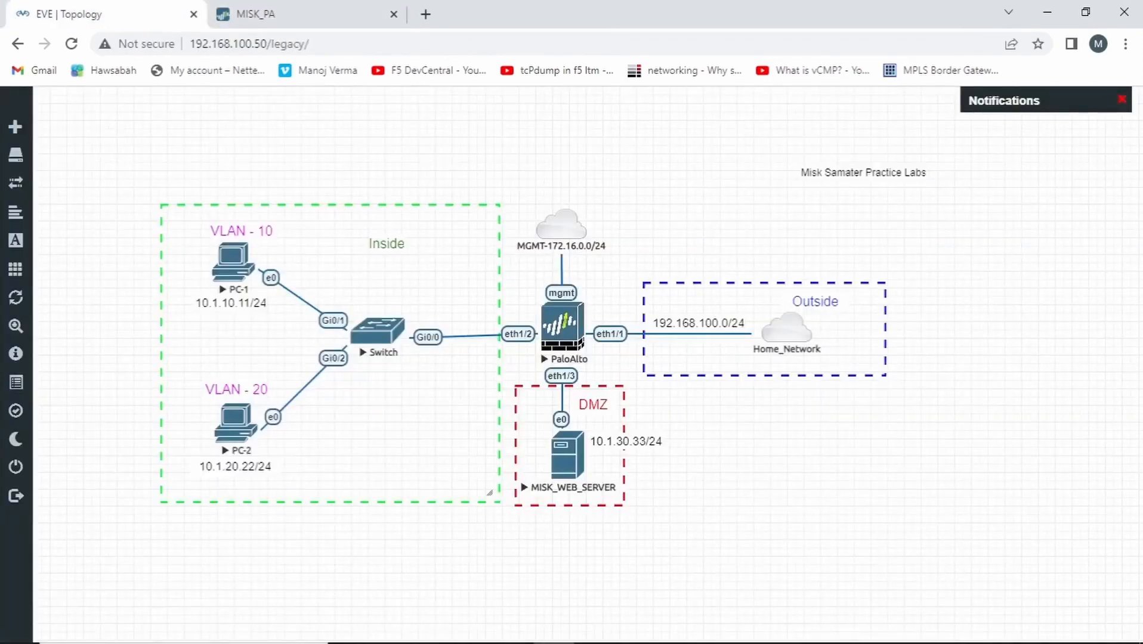
{"action": "key", "text": "ctrl+Tab"}
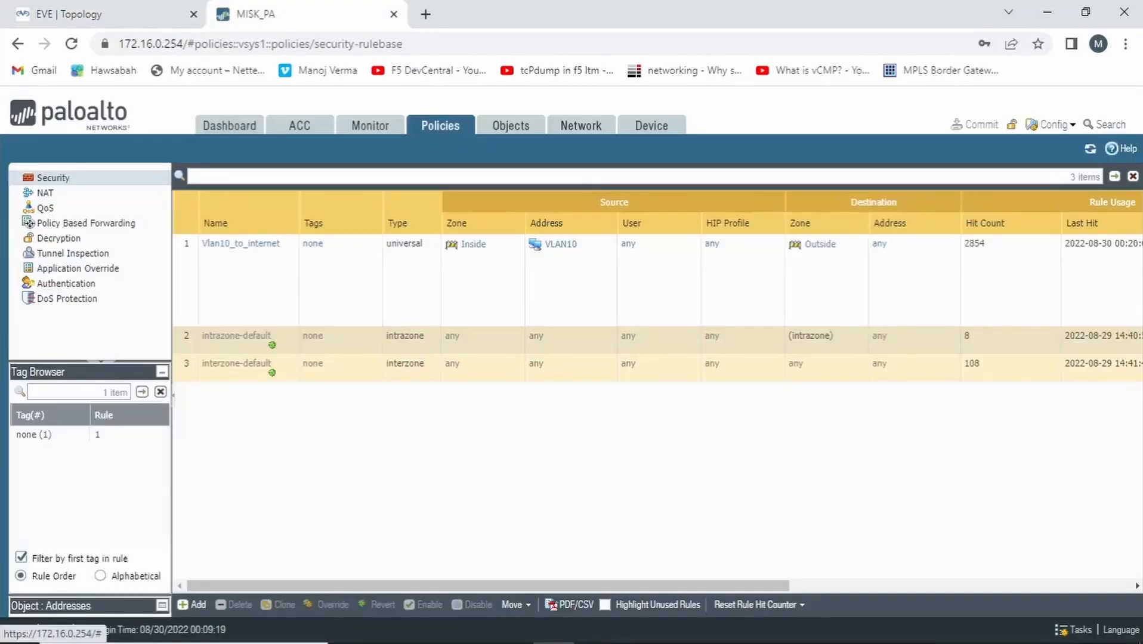
Add a security policy rule named VLAN20_Direct_to_DMZ
{"action": "left_click", "coordinate": [192, 605]}
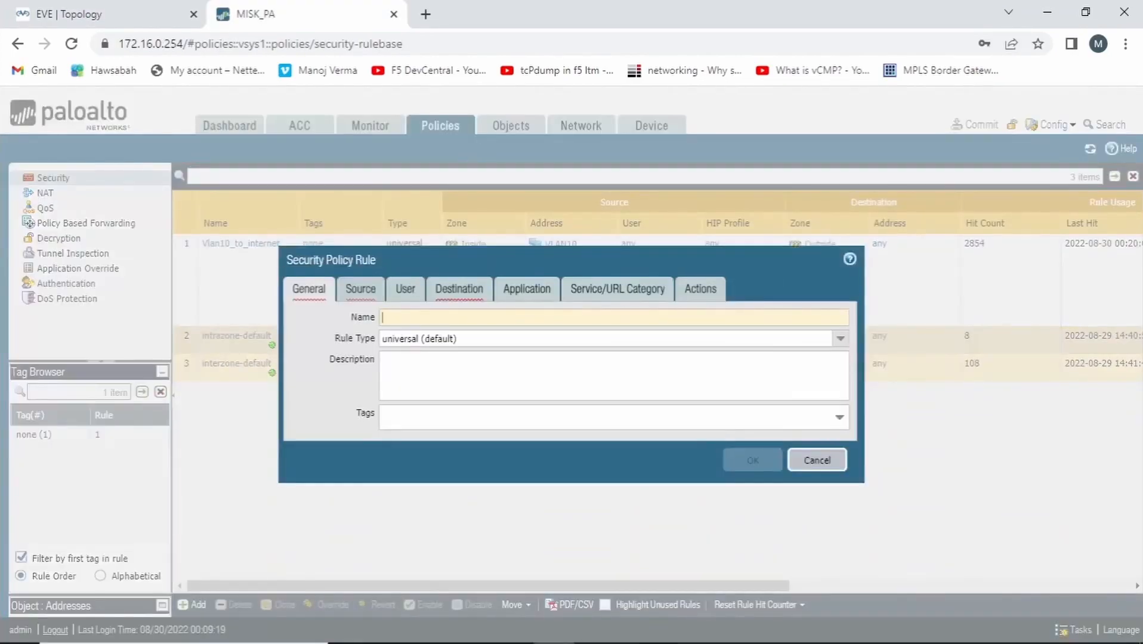
{"action": "type", "text": "VLAN20"}
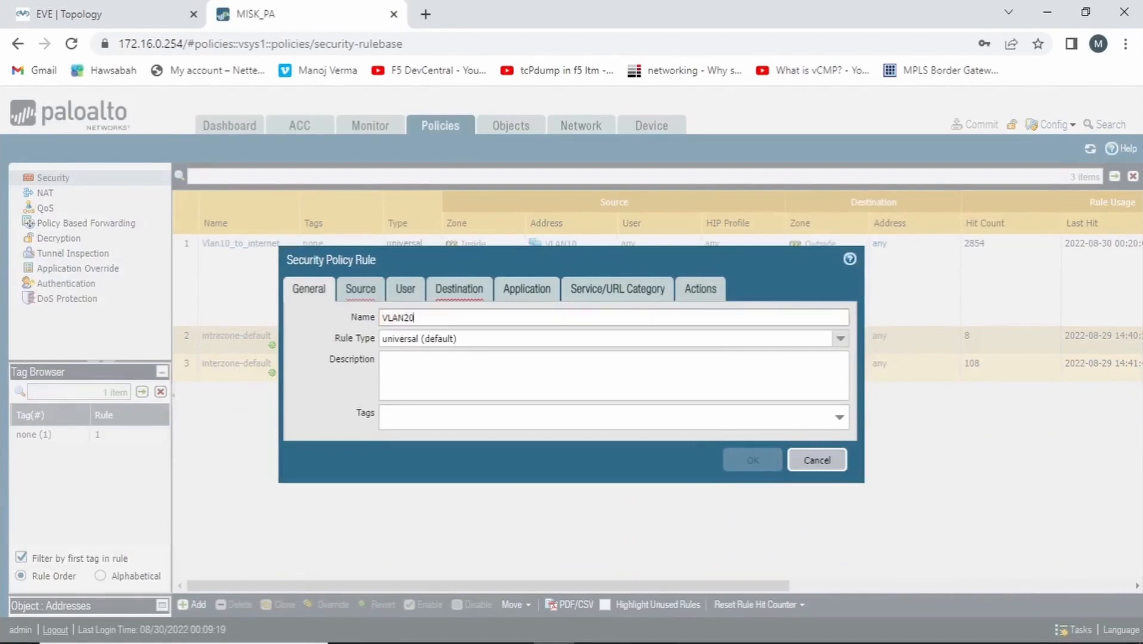
{"action": "type", "text": "_Direct_to_DMZ"}
Set the rule's source zone to Inside and its source address to VLAN20
{"action": "left_click", "coordinate": [360, 289]}
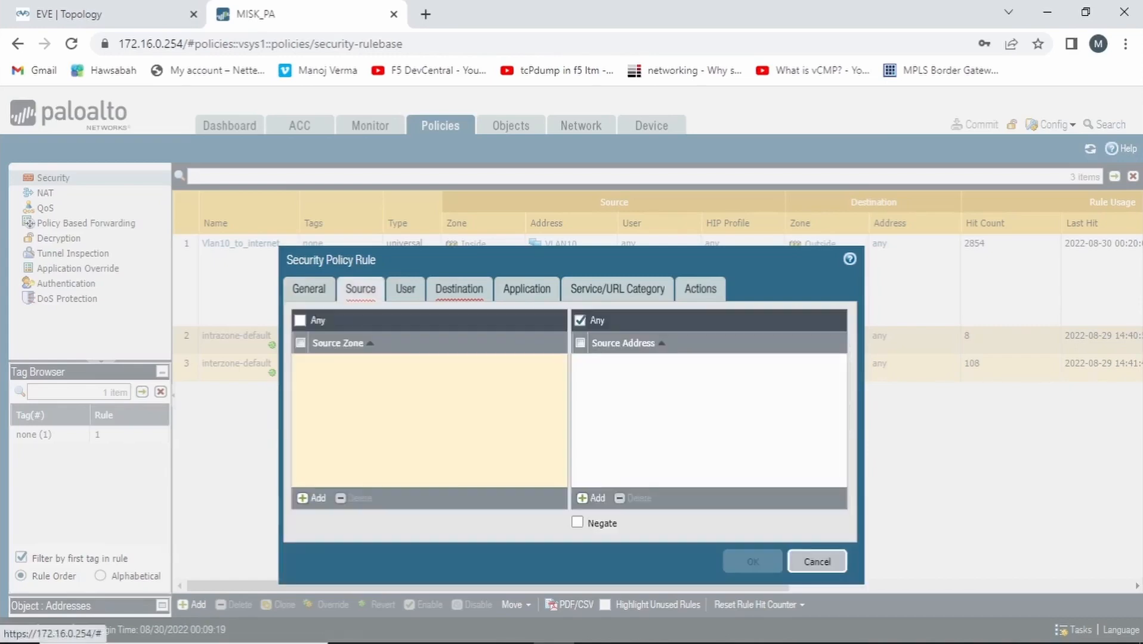
{"action": "left_click", "coordinate": [315, 497]}
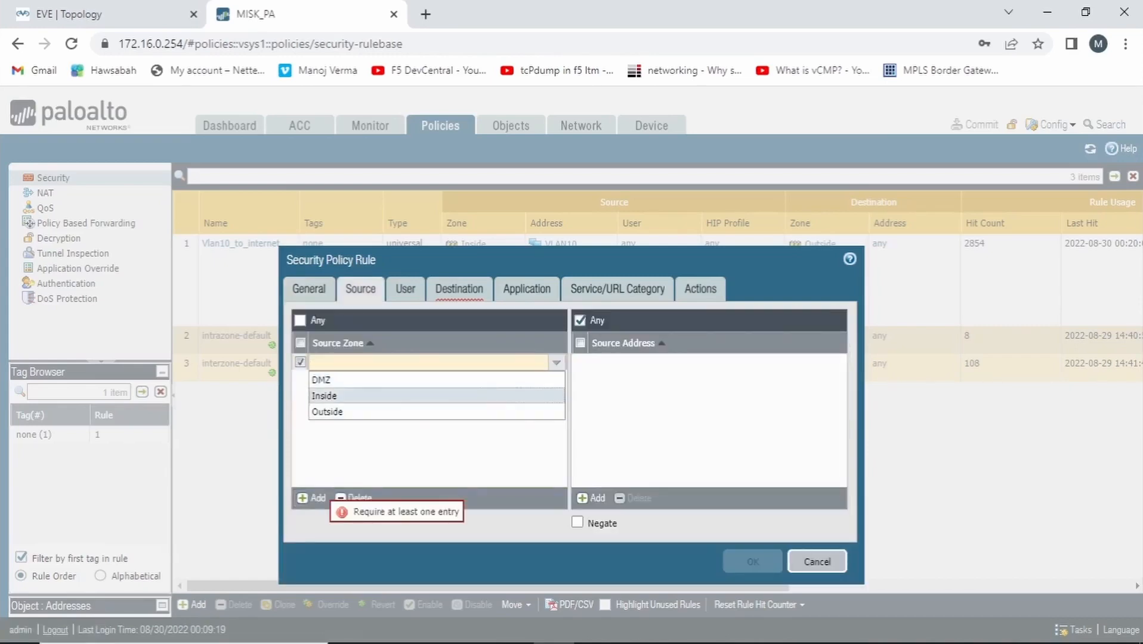
{"action": "left_click", "coordinate": [324, 396]}
{"action": "left_click", "coordinate": [590, 497]}
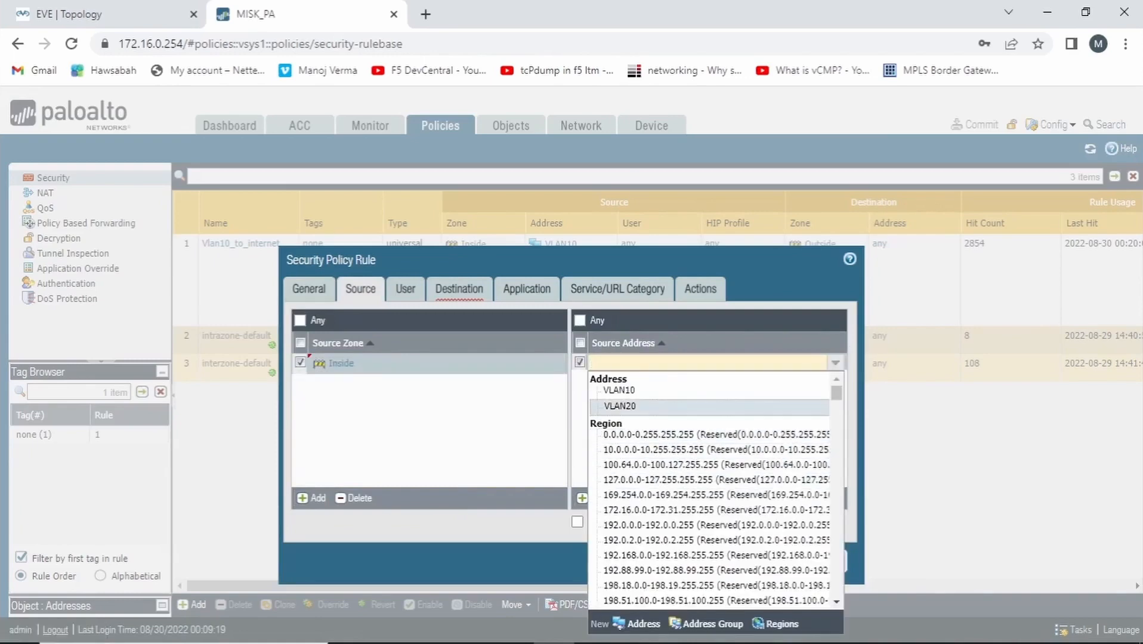
{"action": "left_click", "coordinate": [619, 405]}
Set the rule's destination zone to DMZ
{"action": "left_click", "coordinate": [459, 290]}
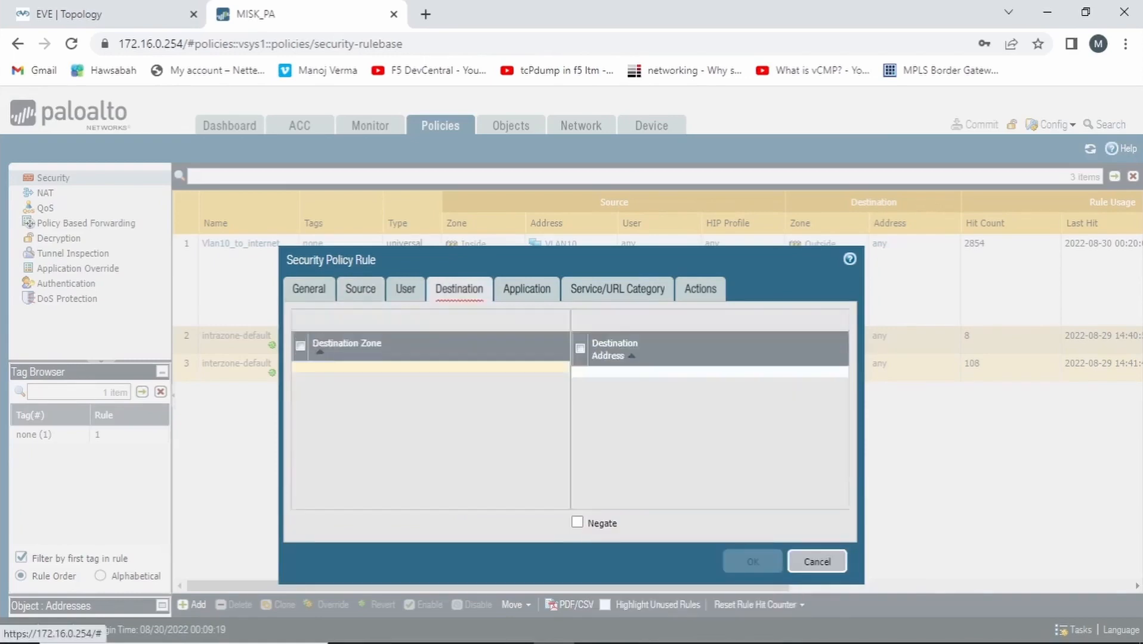
{"action": "left_click", "coordinate": [312, 499]}
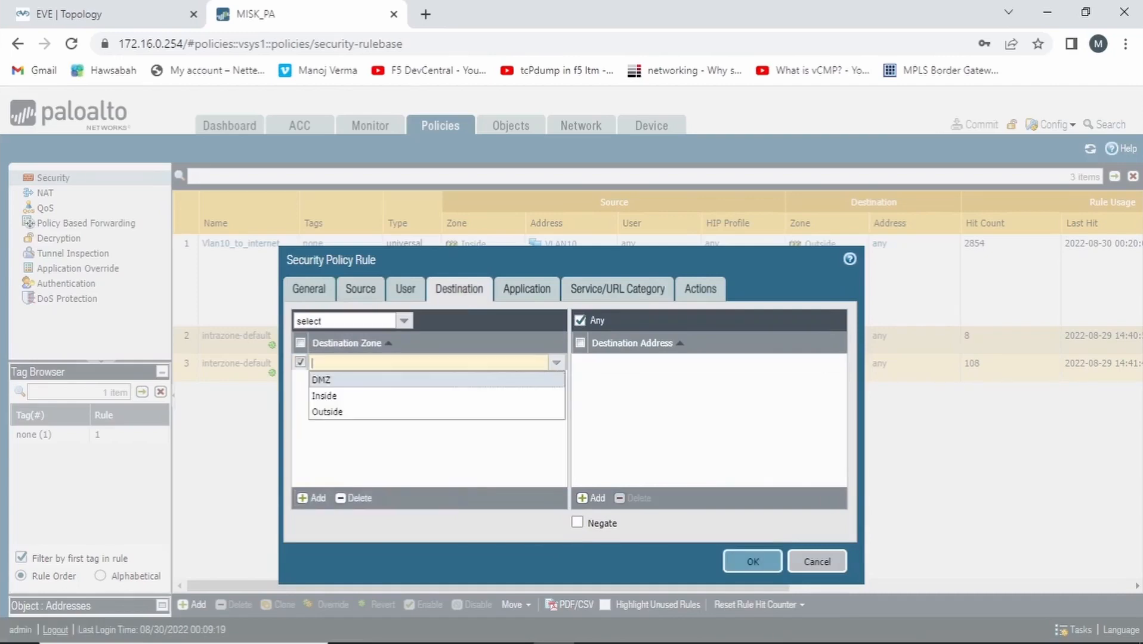
{"action": "left_click", "coordinate": [321, 380]}
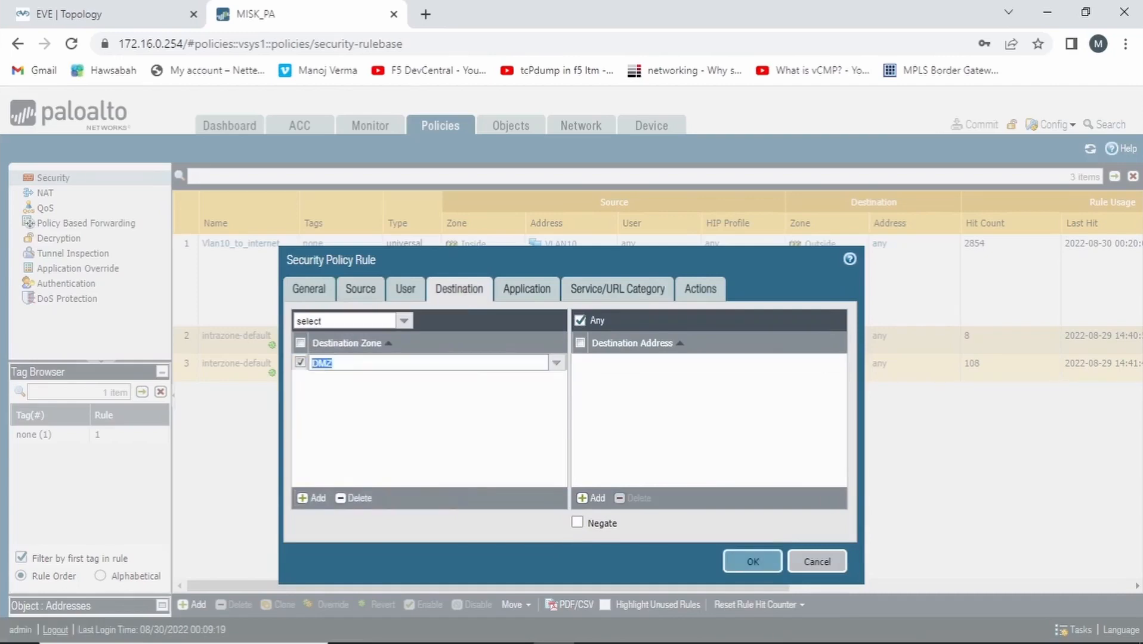
Create an IP Netmask address object named Public_Misk_webServer with 192.168.100.233 as the rule's destination address
{"action": "left_click", "coordinate": [591, 499]}
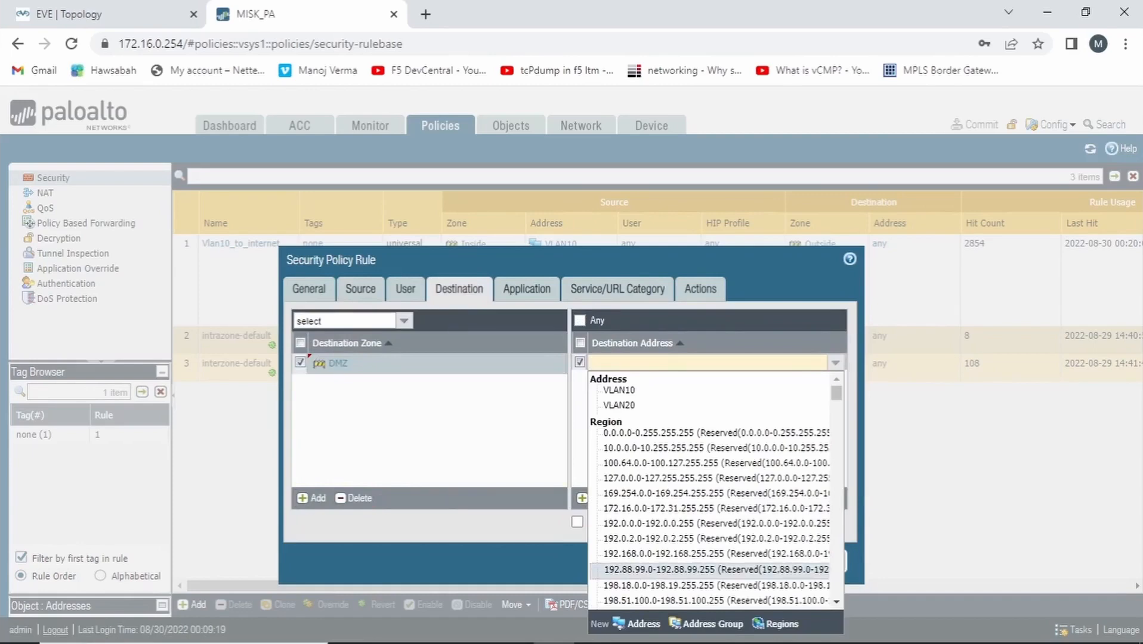
{"action": "left_click", "coordinate": [638, 624]}
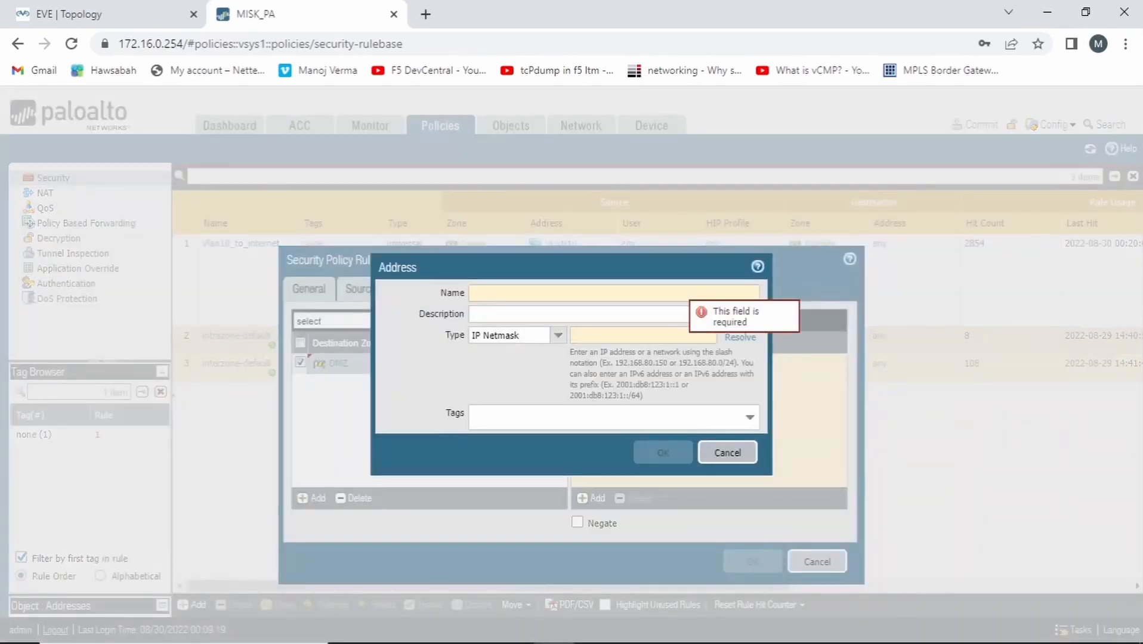
{"action": "type", "text": "Pu"}
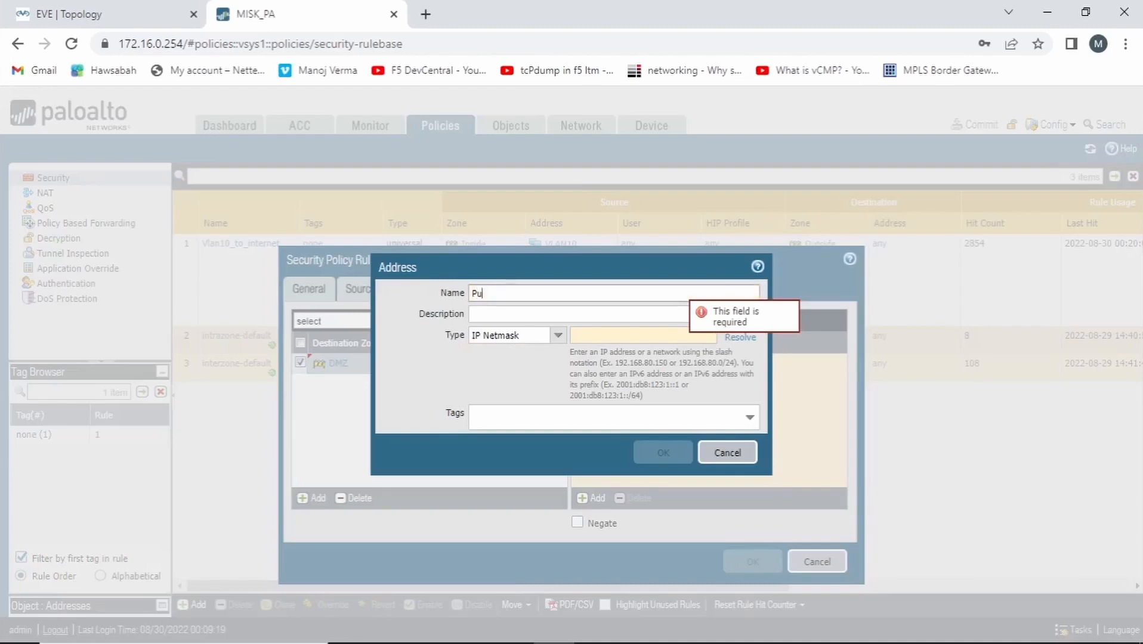
{"action": "type", "text": "blic_Misk_we"}
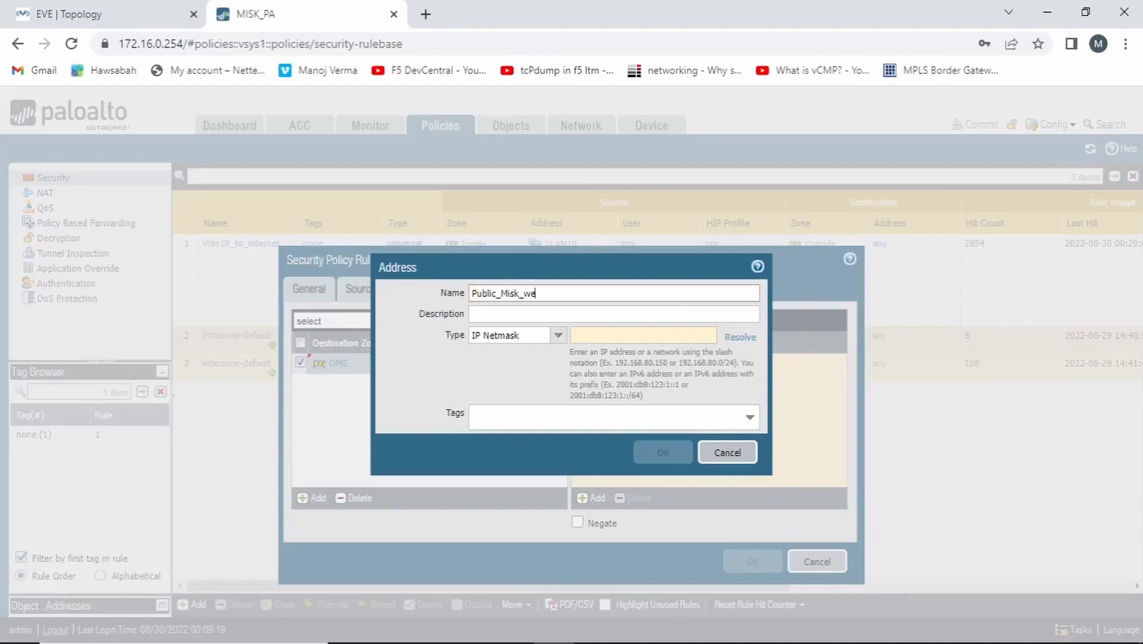
{"action": "type", "text": "bServer"}
{"action": "left_click", "coordinate": [616, 337]}
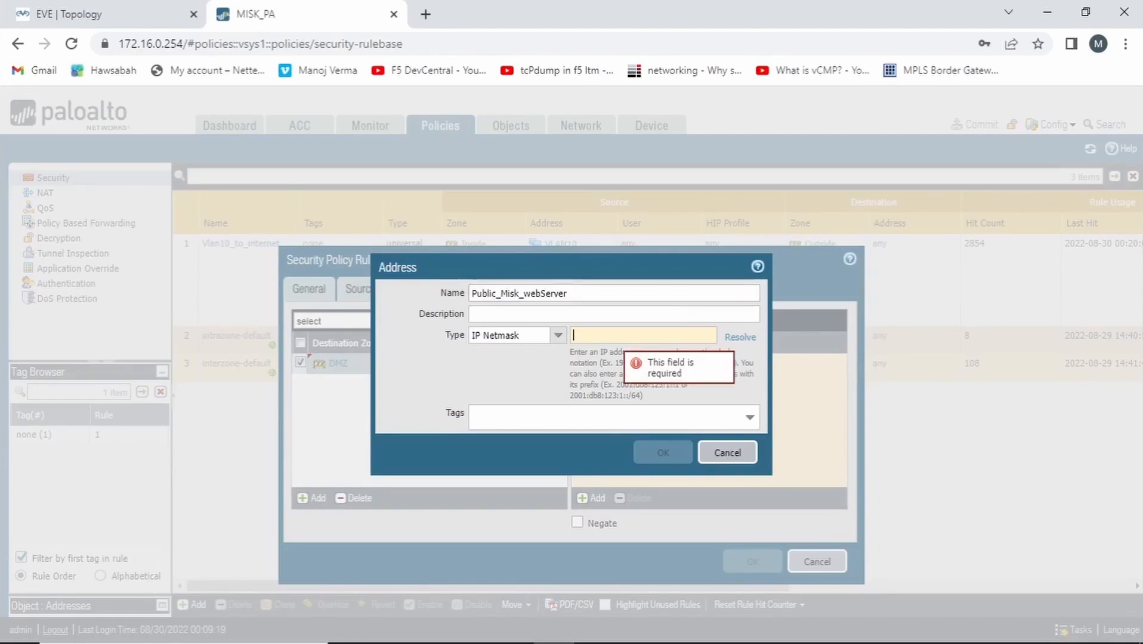
{"action": "type", "text": "192"}
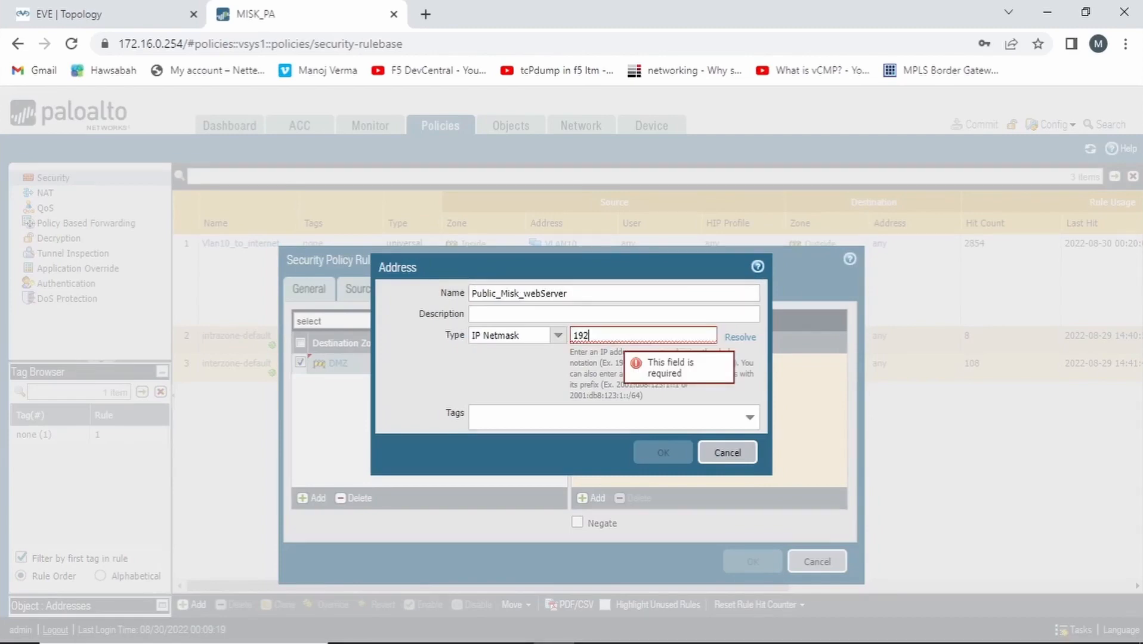
{"action": "type", "text": ".168"}
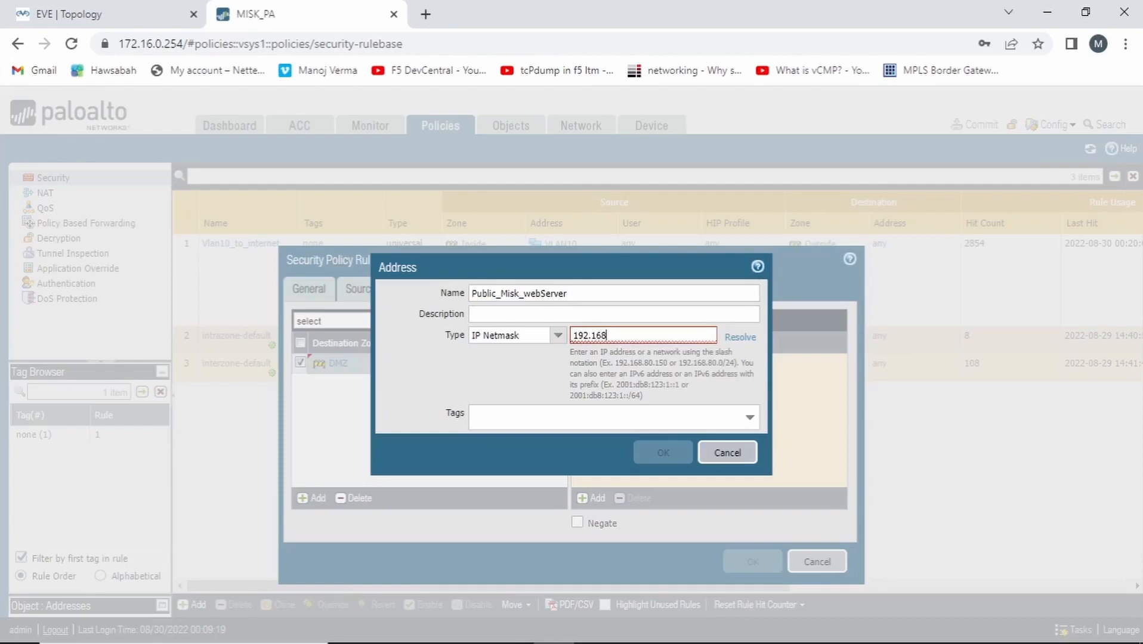
{"action": "type", "text": ".100.233"}
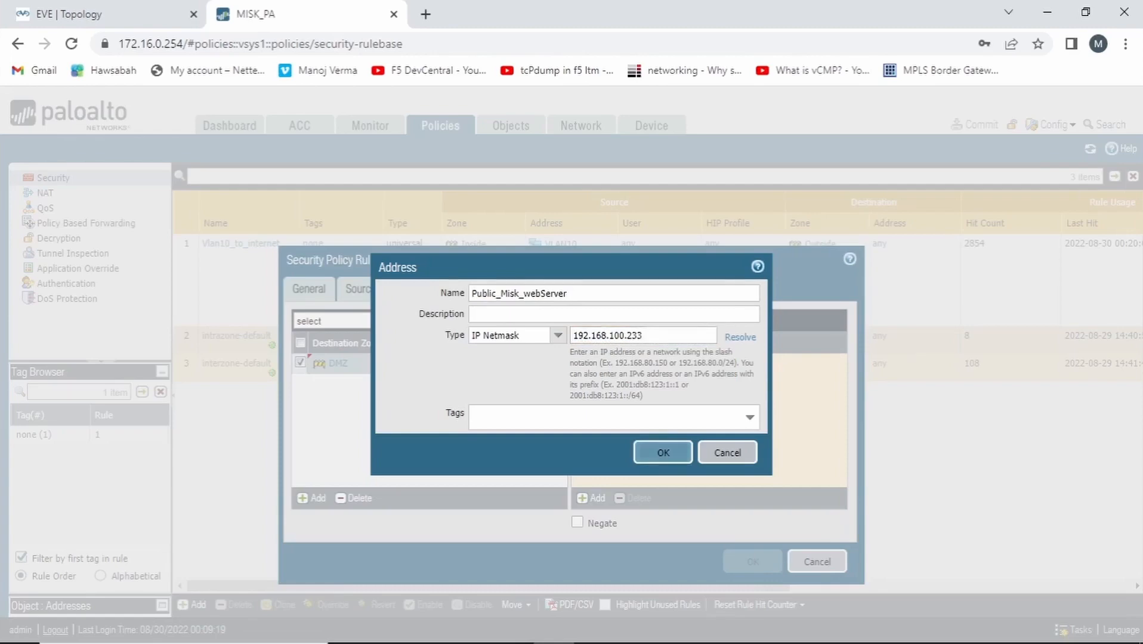
{"action": "left_click", "coordinate": [663, 452]}
Remove Public_Misk_webServer from the rule's destination addresses and start a new address object named Local_misk_webserver
{"action": "left_click", "coordinate": [580, 362]}
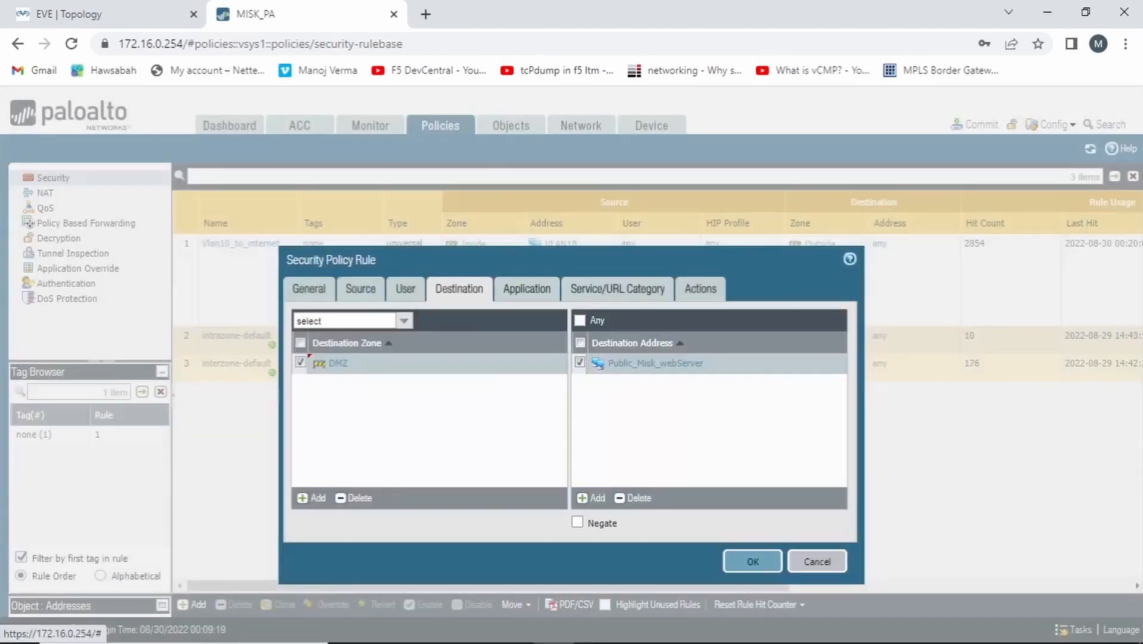
{"action": "left_click", "coordinate": [632, 497]}
{"action": "left_click", "coordinate": [590, 498]}
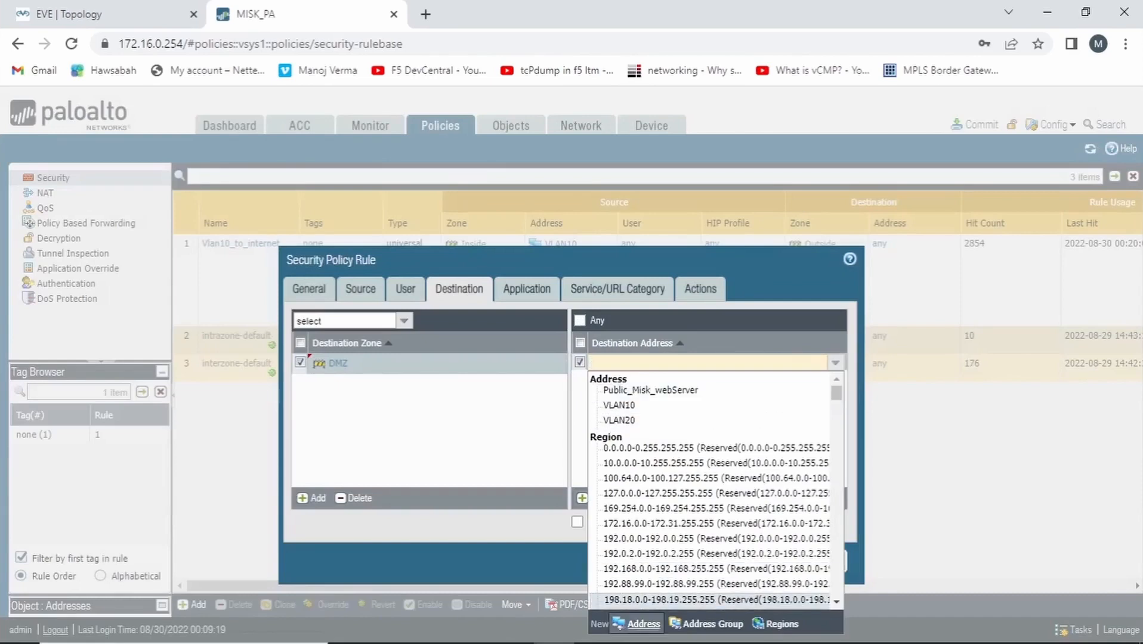
{"action": "left_click", "coordinate": [639, 624]}
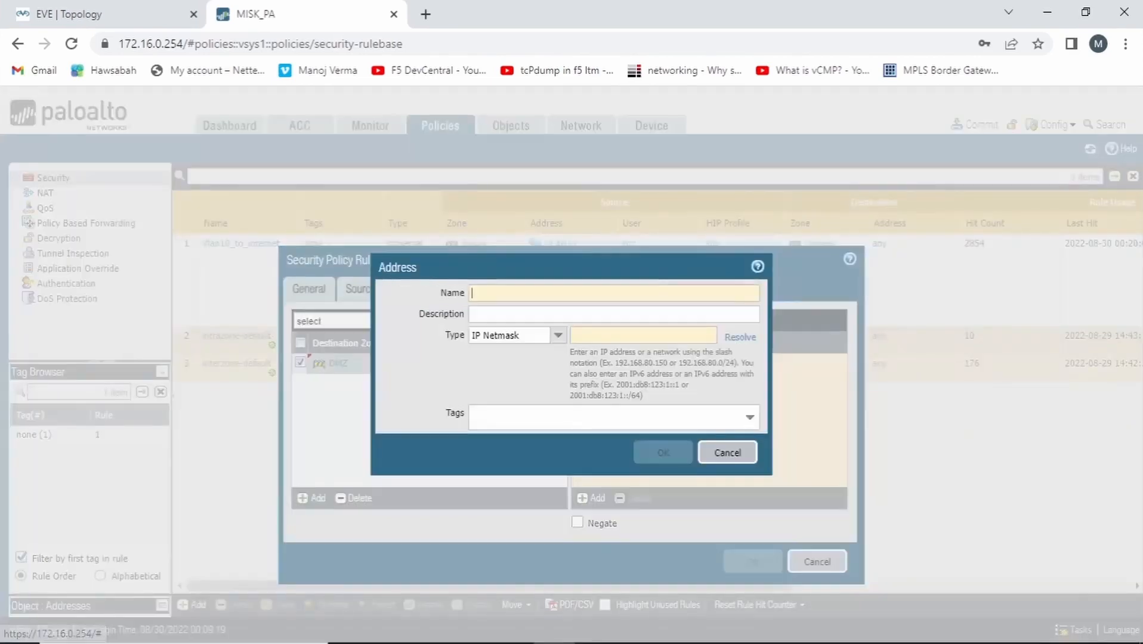
{"action": "type", "text": "Loc"}
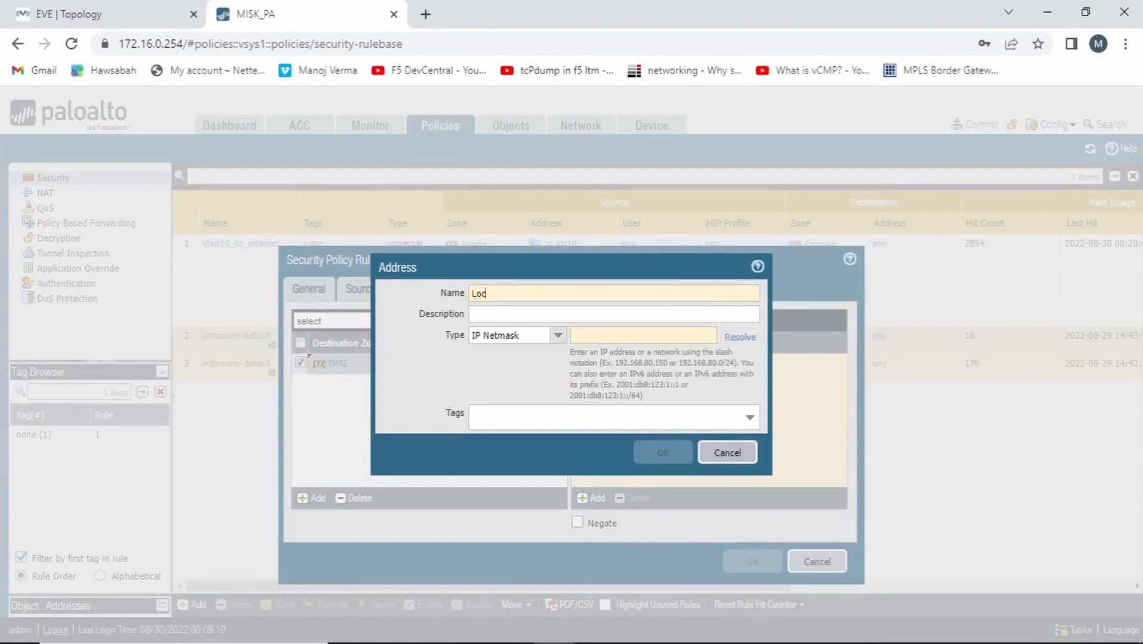
{"action": "type", "text": "al_mis"}
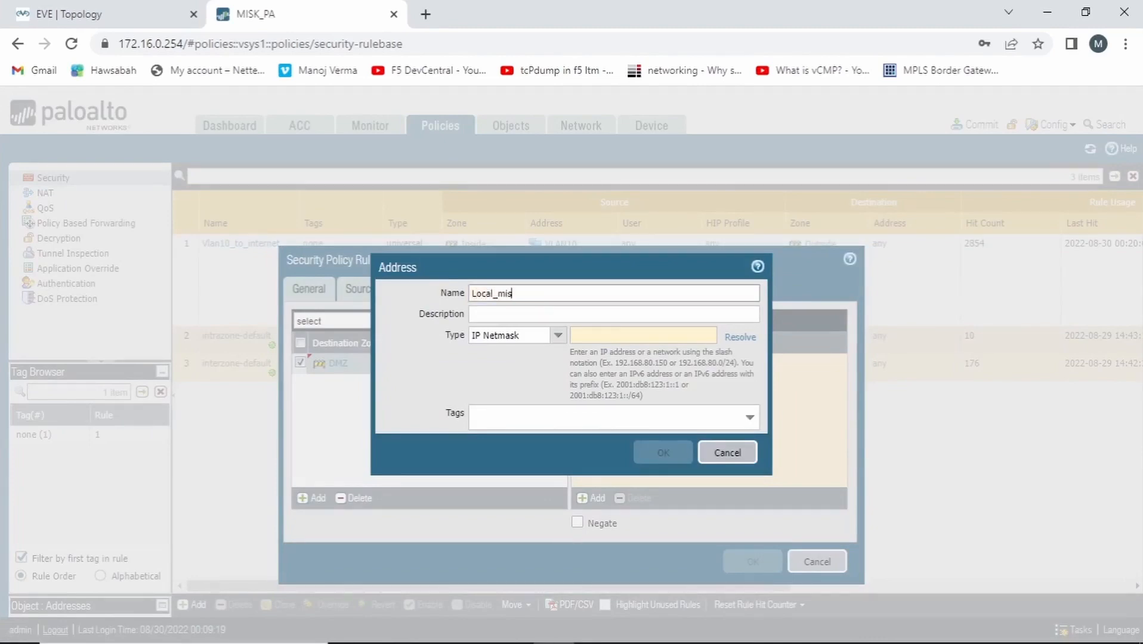
{"action": "type", "text": "k_webserver"}
Set the new address object's IP netmask to 10.1.30.33 and save it as the rule's destination address
{"action": "left_click", "coordinate": [620, 334]}
{"action": "type", "text": "10"}
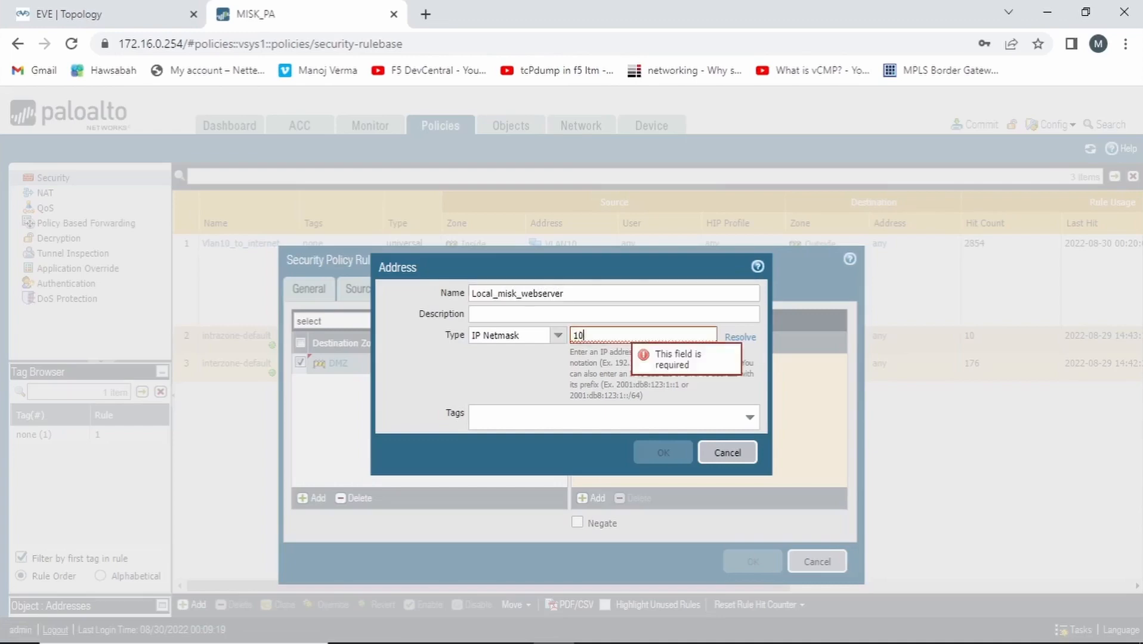
{"action": "type", "text": ".1.30.22"}
{"action": "key", "text": "BackSpace"}
{"action": "key", "text": "BackSpace"}
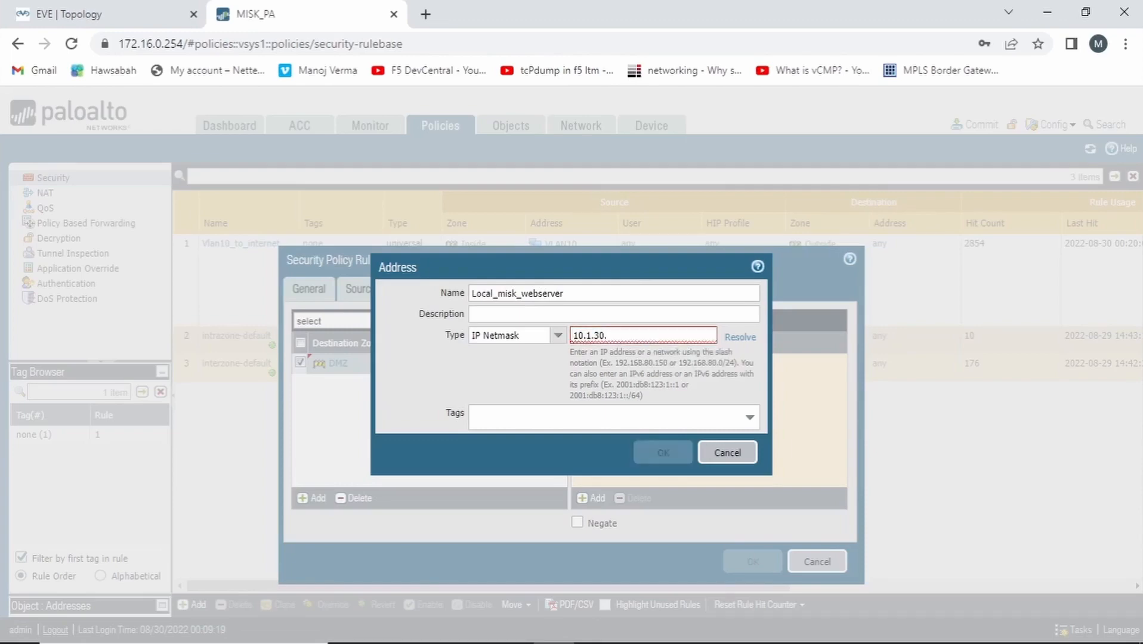
{"action": "type", "text": "33"}
{"action": "key", "text": "Return"}
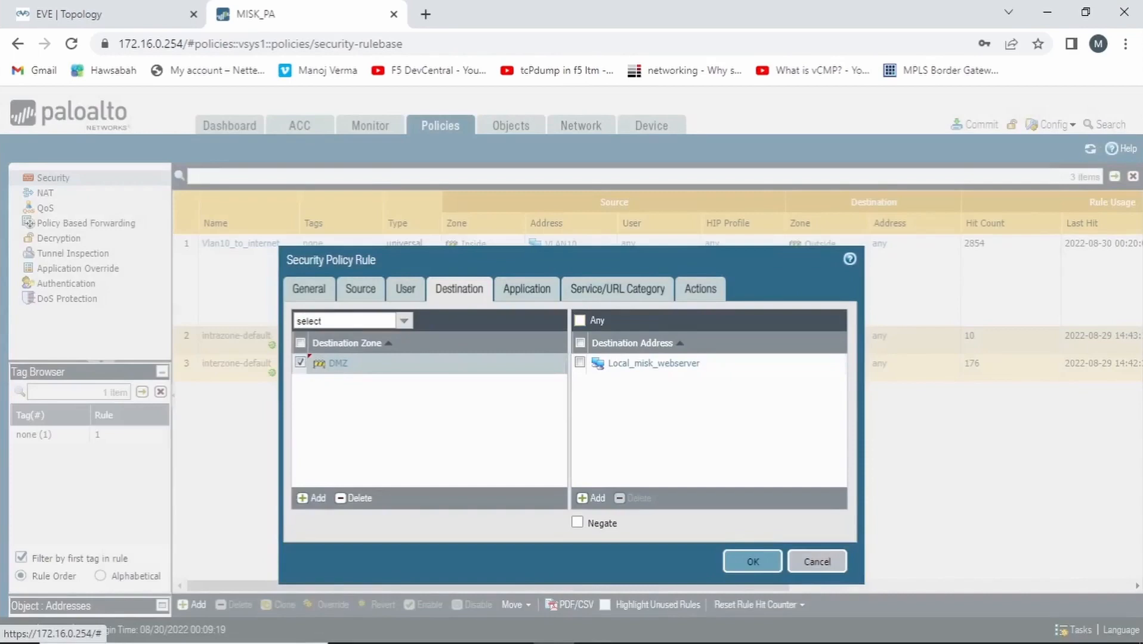
Add web-browsing as the security rule's allowed application
{"action": "left_click", "coordinate": [526, 288]}
{"action": "left_click", "coordinate": [311, 498]}
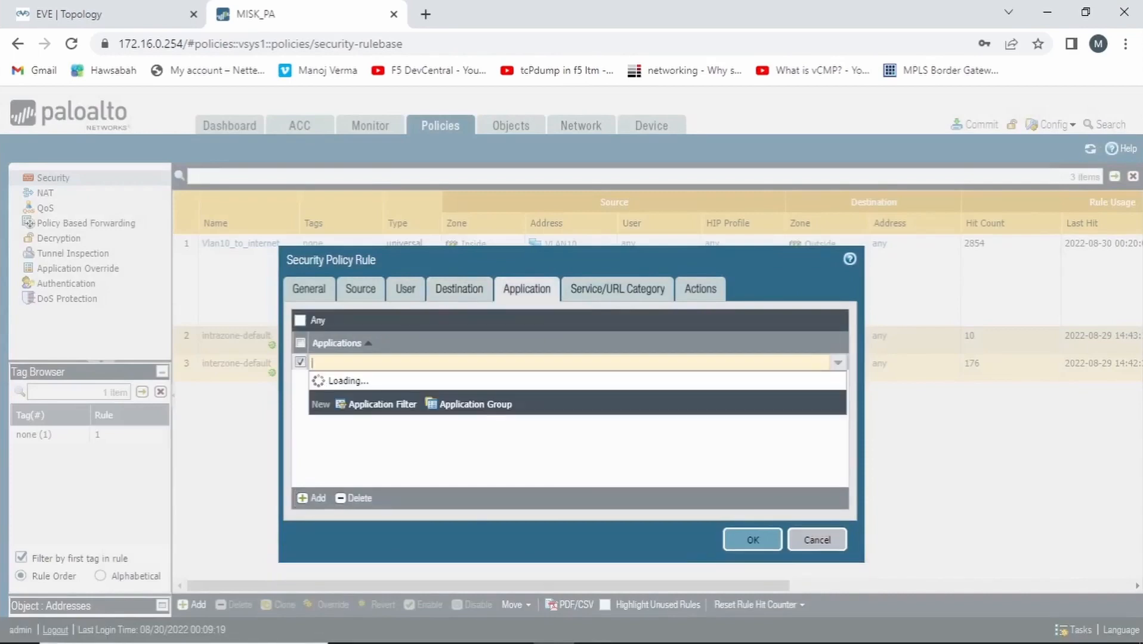
{"action": "type", "text": "web"}
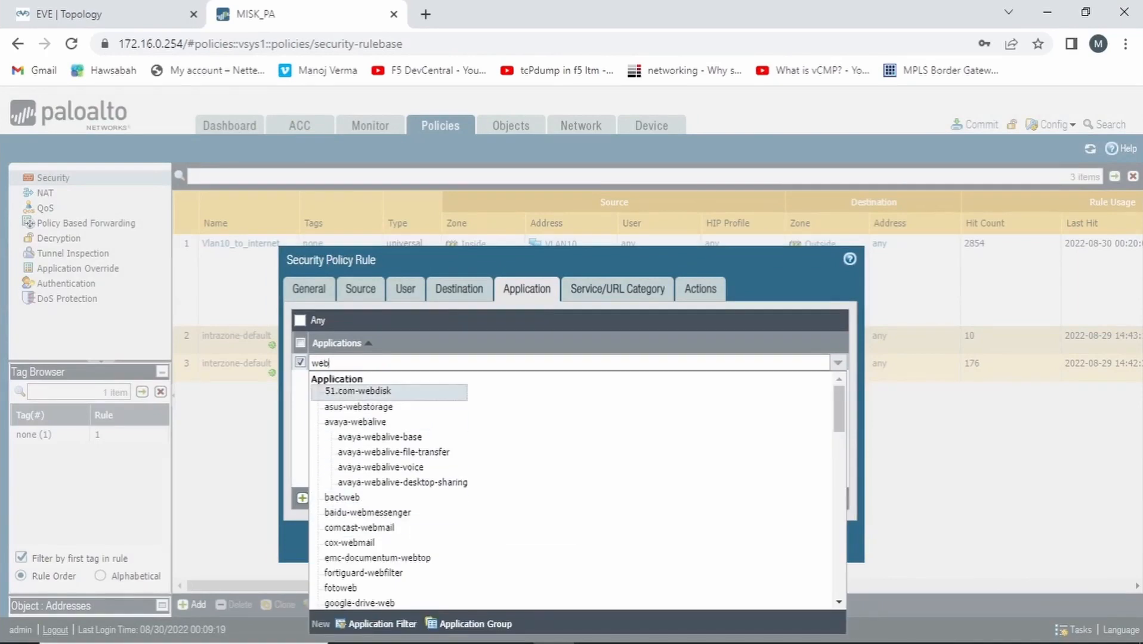
{"action": "type", "text": "-w"}
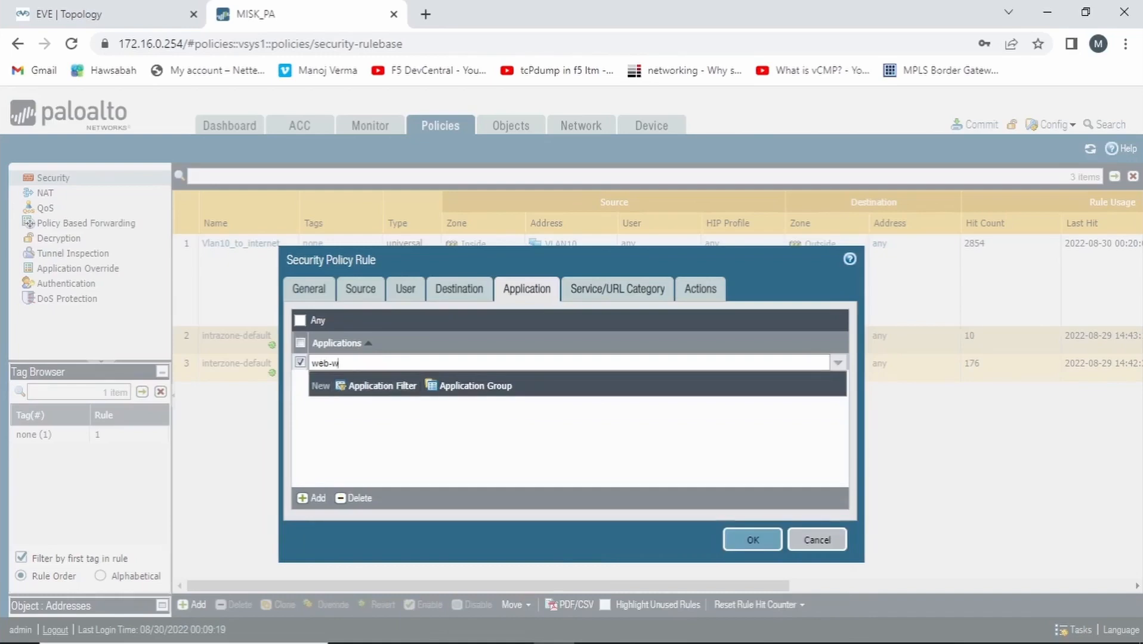
{"action": "key", "text": "BackSpace"}
{"action": "type", "text": "b"}
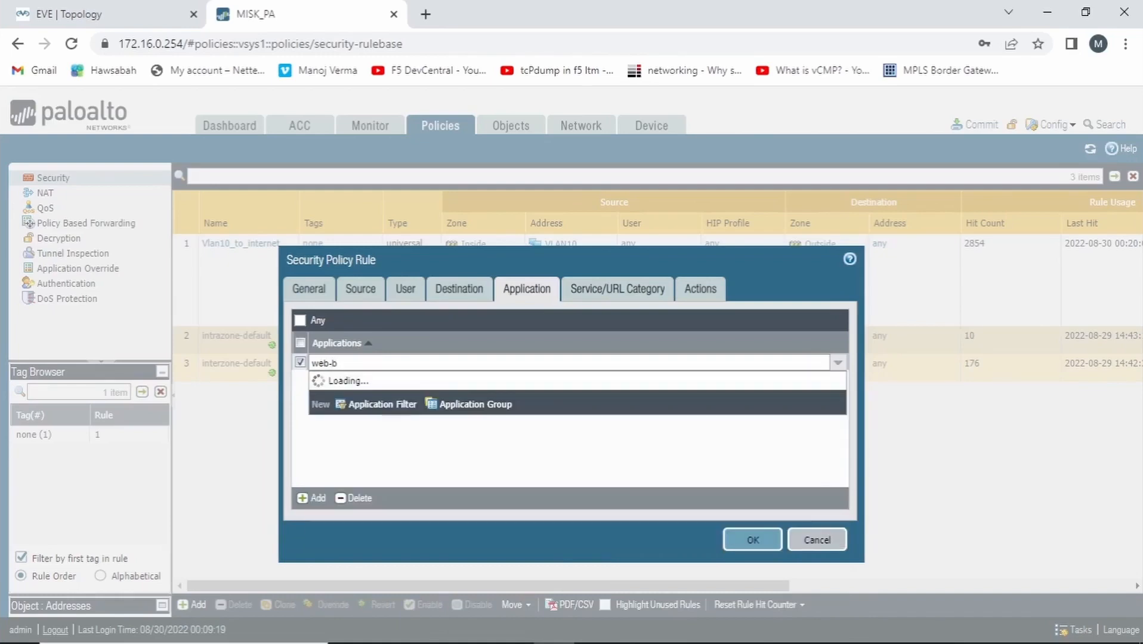
{"action": "left_click", "coordinate": [347, 391]}
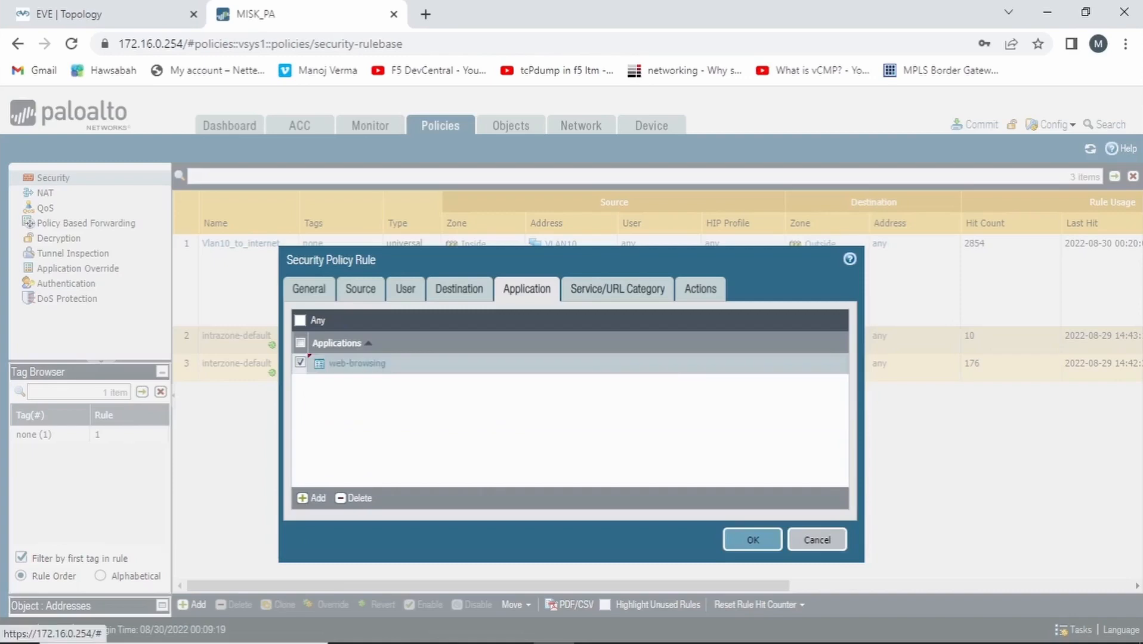
Save the VLAN20-to-DMZ security rule with its Allow action and commit all changes to the firewall
{"action": "left_click", "coordinate": [700, 290]}
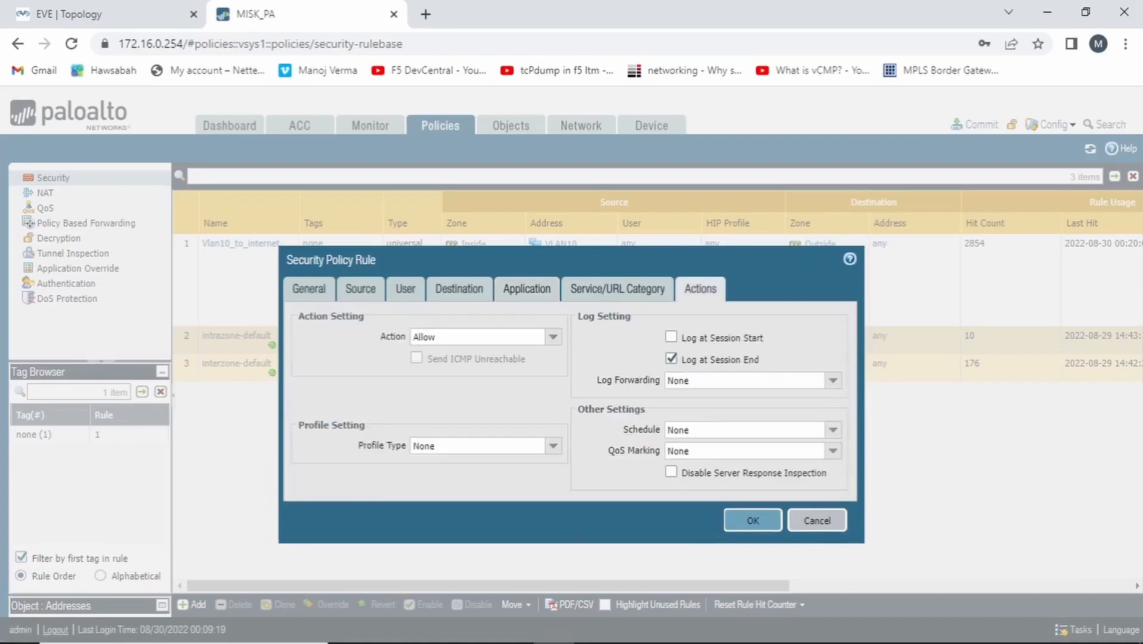
{"action": "left_click", "coordinate": [753, 520]}
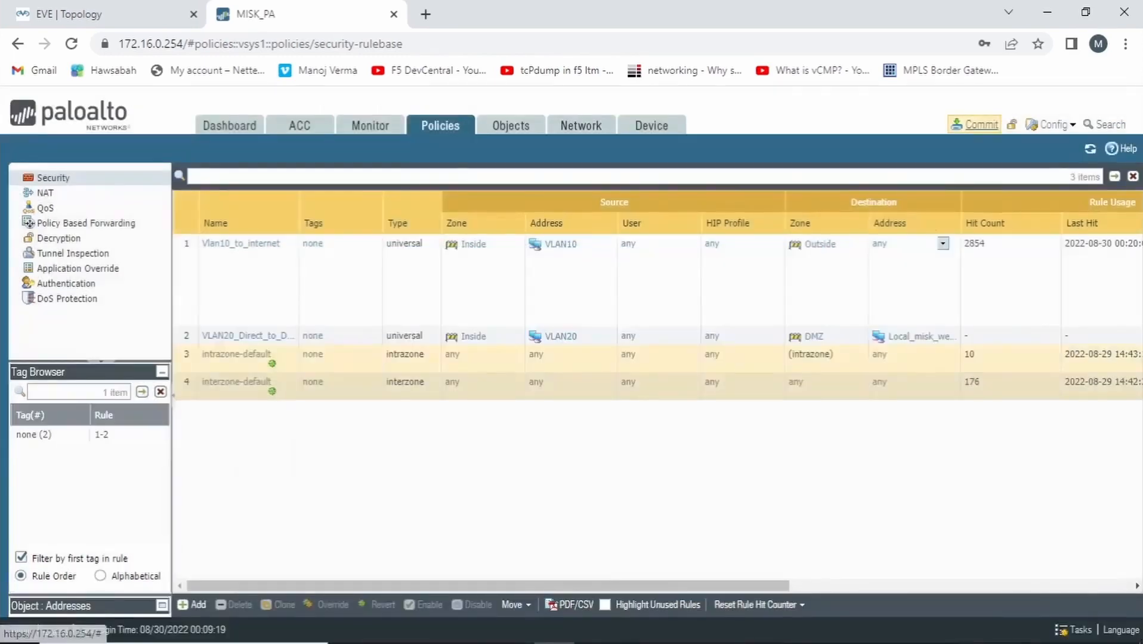
{"action": "left_click", "coordinate": [974, 124]}
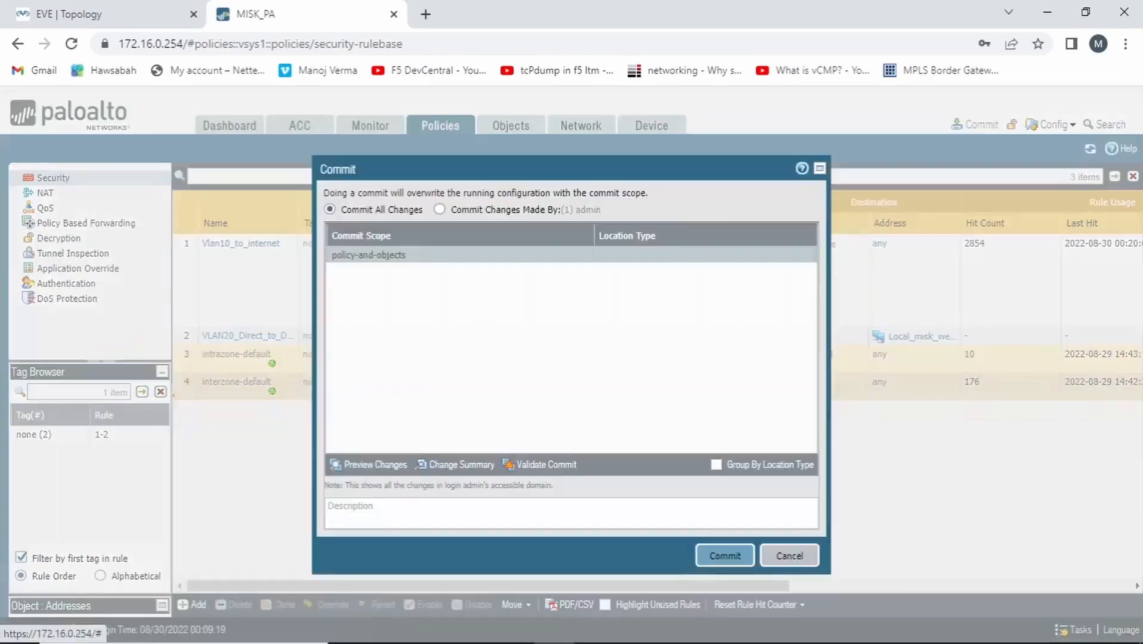
{"action": "left_click", "coordinate": [725, 557]}
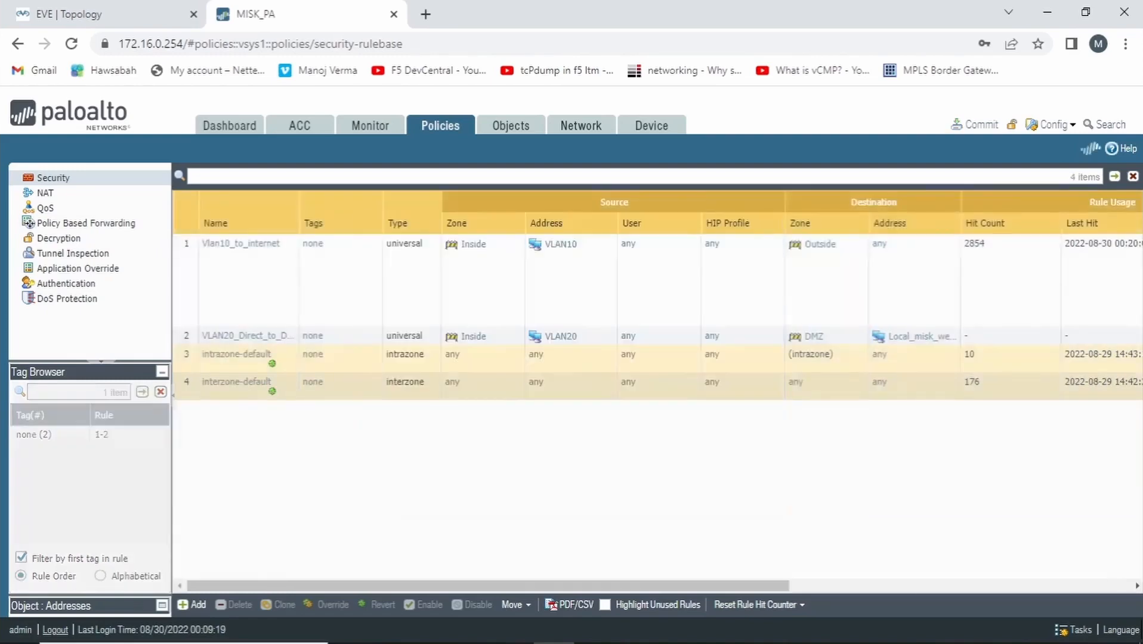
Switch to the EVE topology and open the console of PC-2 in VLAN 20 with ultravnc_wrapper
{"action": "left_click", "coordinate": [90, 15]}
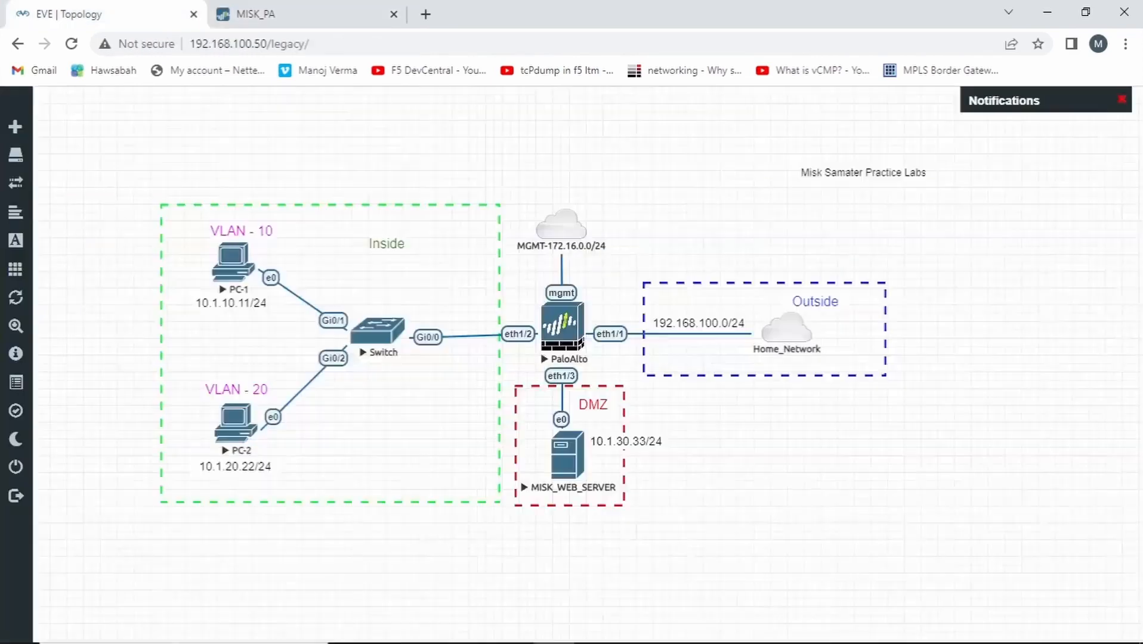
{"action": "left_click", "coordinate": [233, 263]}
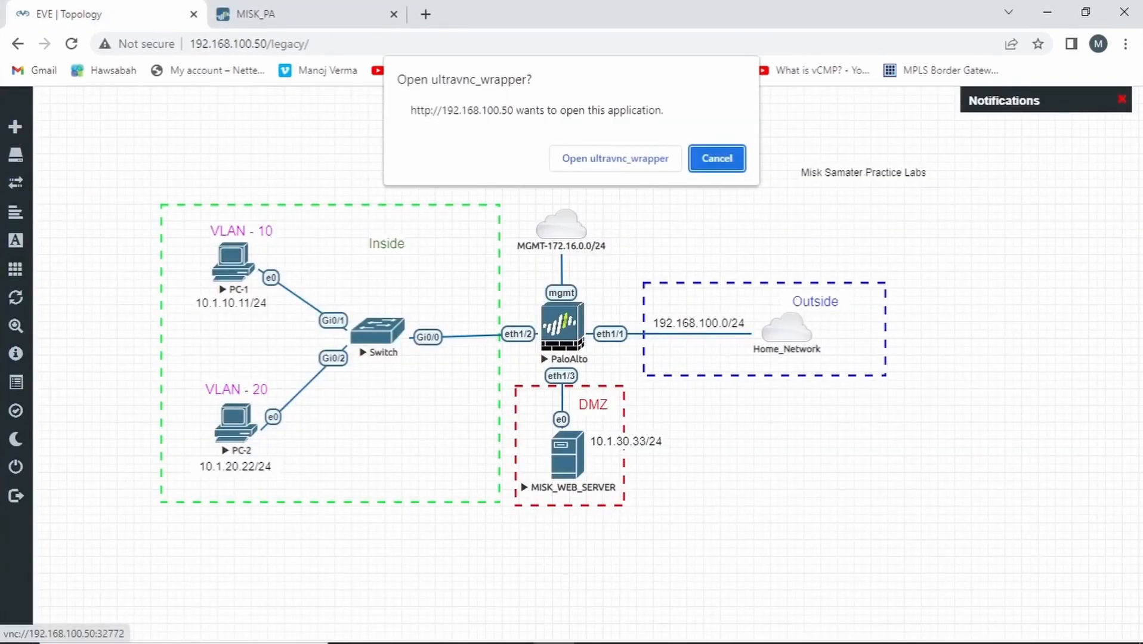
{"action": "left_click", "coordinate": [615, 158]}
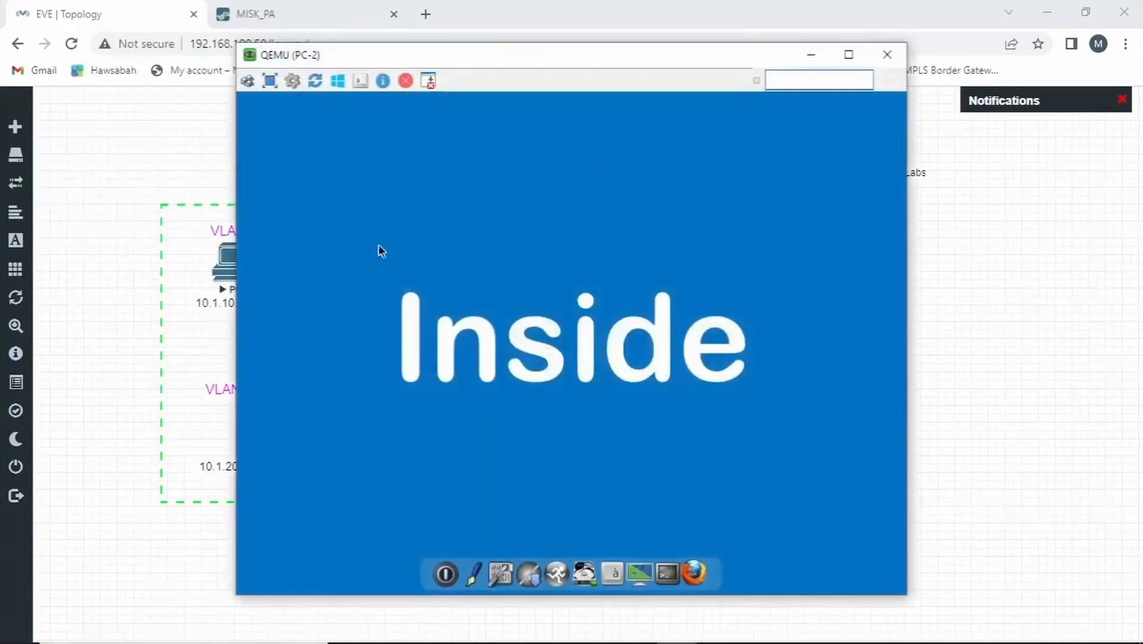
{"action": "left_click", "coordinate": [228, 418]}
{"action": "mouse_move", "coordinate": [637, 638]}
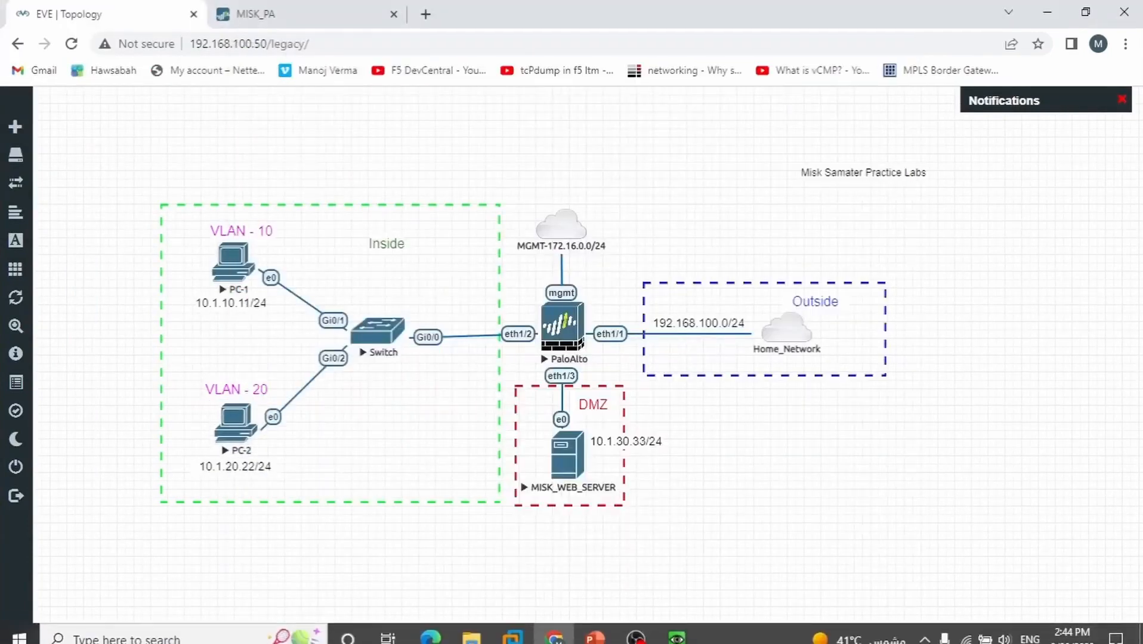
{"action": "mouse_move", "coordinate": [676, 628]}
{"action": "left_click", "coordinate": [702, 561]}
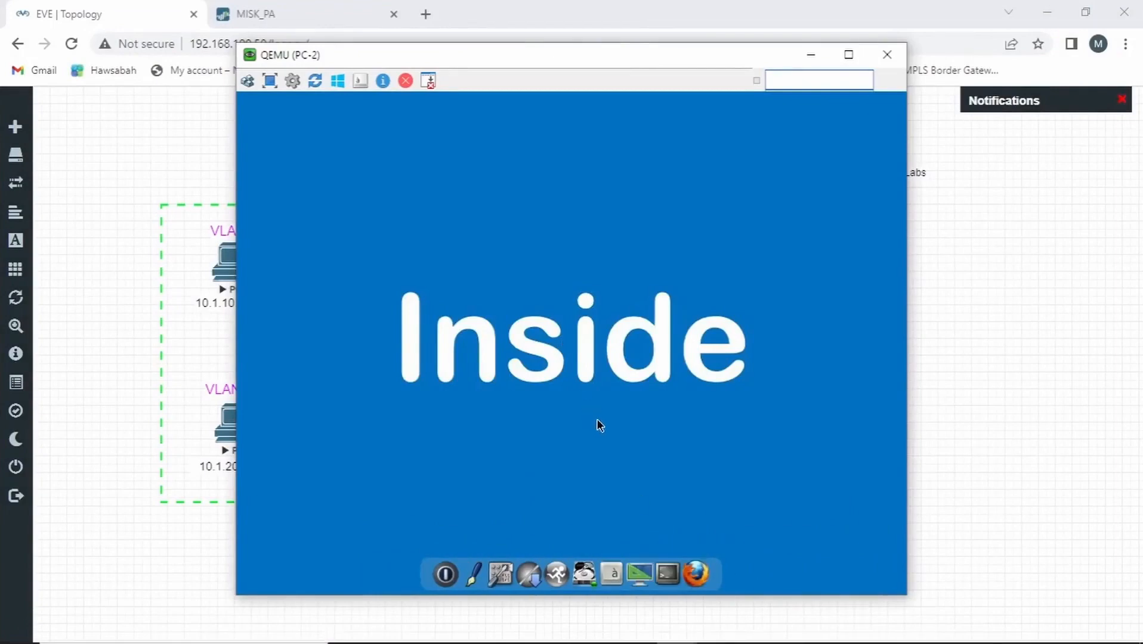
Test access to the DMZ web server by browsing to 10.1.30.33 in Firefox on PC-2, and minimize the console window
{"action": "left_click", "coordinate": [696, 574]}
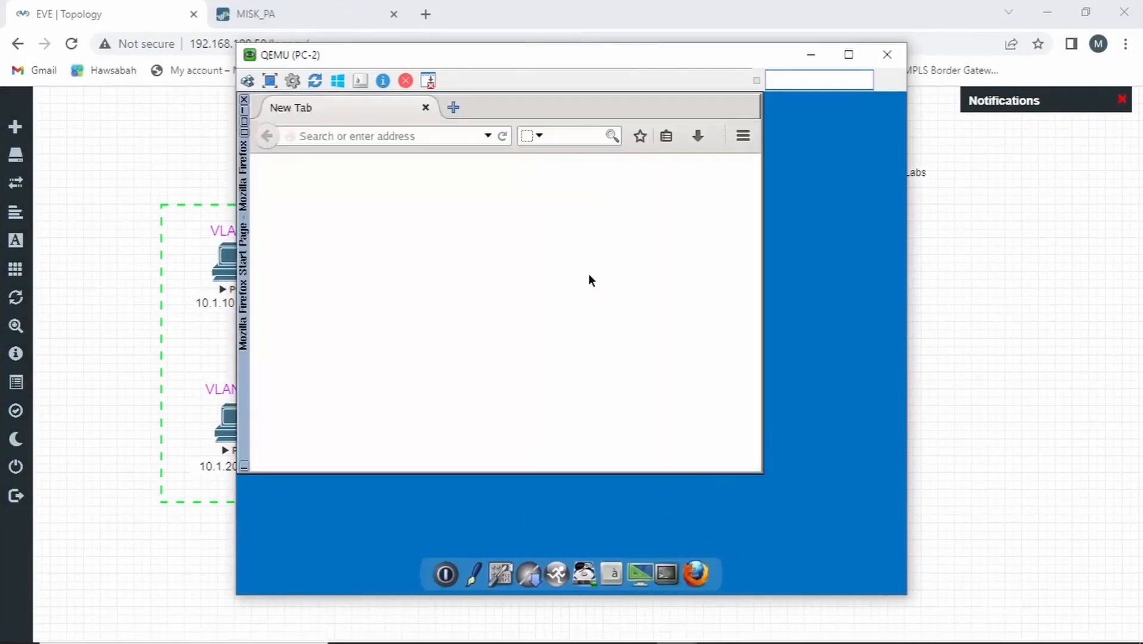
{"action": "left_click", "coordinate": [440, 136]}
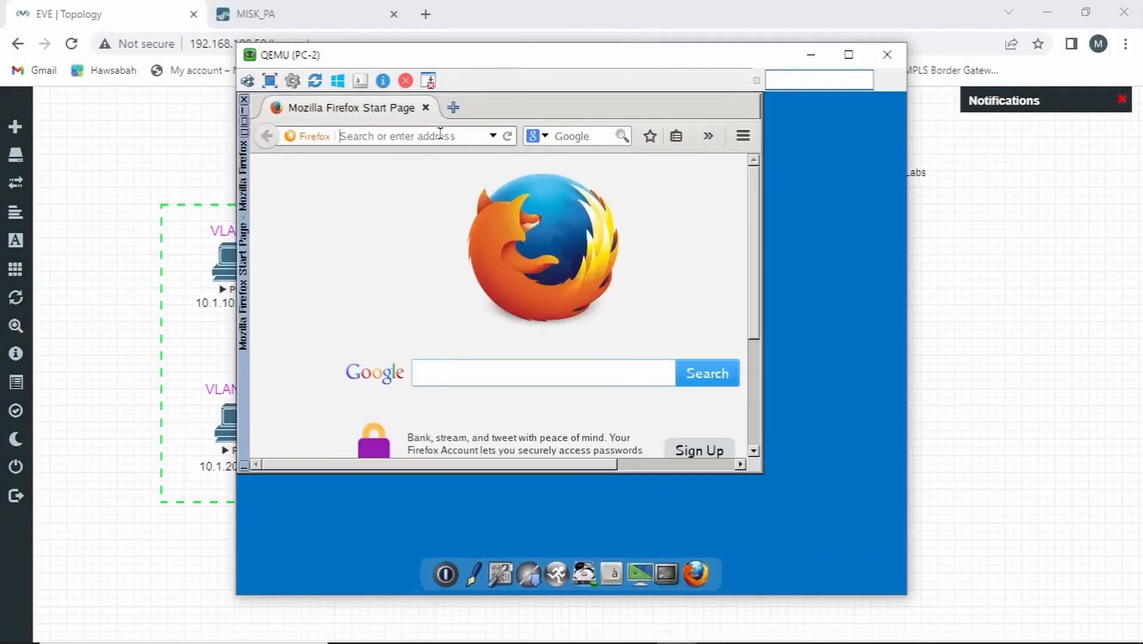
{"action": "type", "text": "1"}
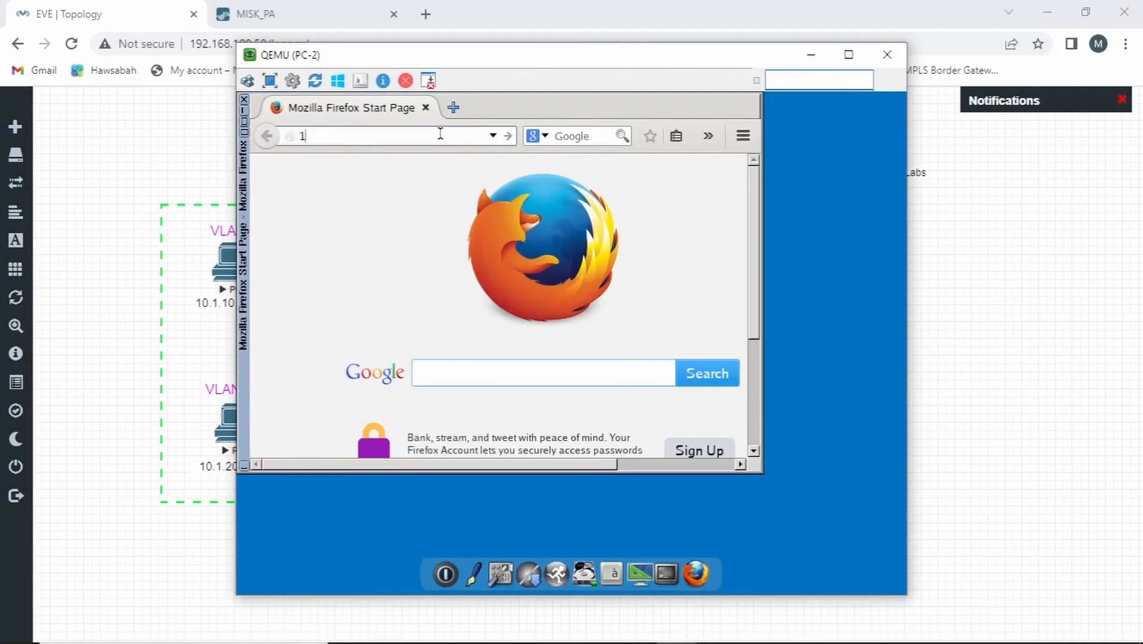
{"action": "type", "text": "0.1.30.33"}
{"action": "key", "text": "Return"}
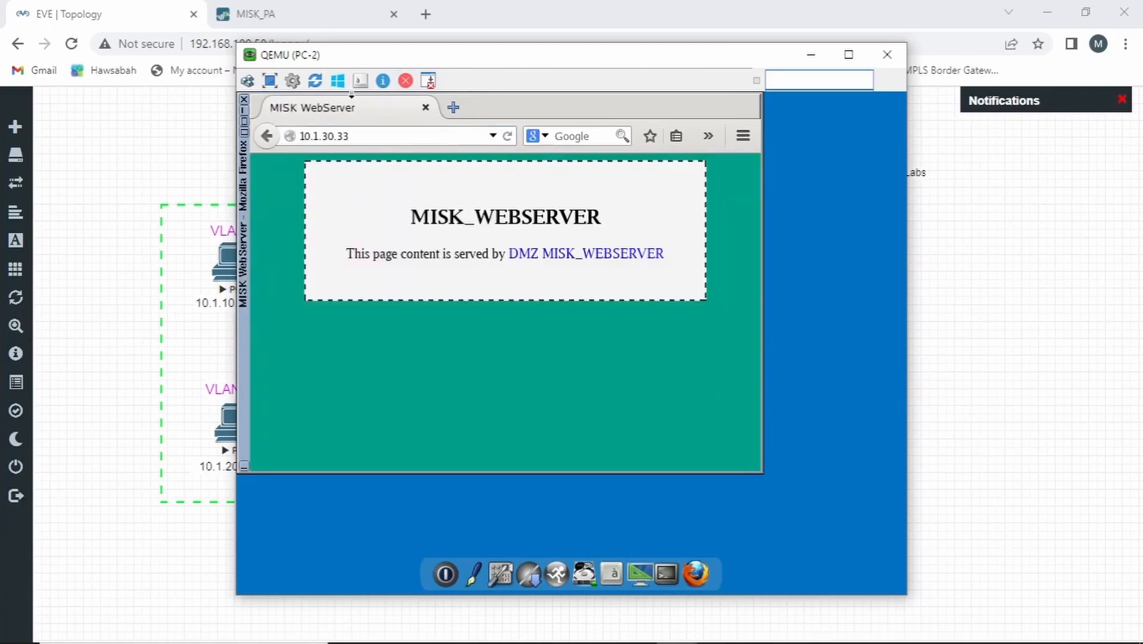
{"action": "left_click_drag", "start_coordinate": [487, 57], "coordinate": [674, 90]}
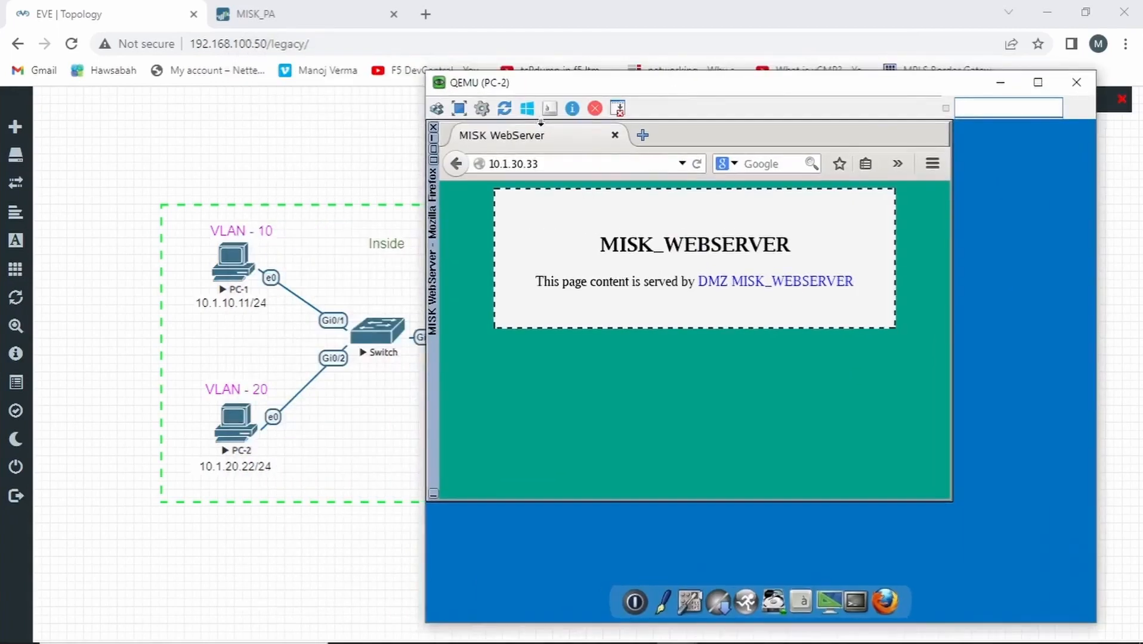
{"action": "left_click", "coordinate": [1001, 82]}
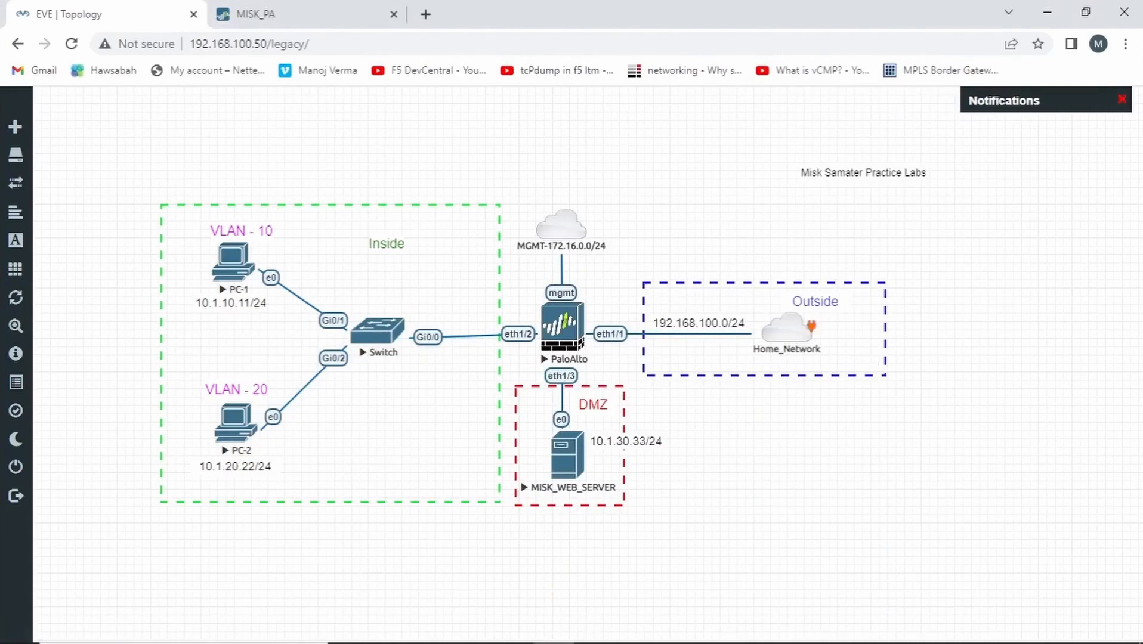
Switch back to the Palo Alto firewall and start a new NAT policy rule named Out_to_DMZ
{"action": "left_click", "coordinate": [256, 14]}
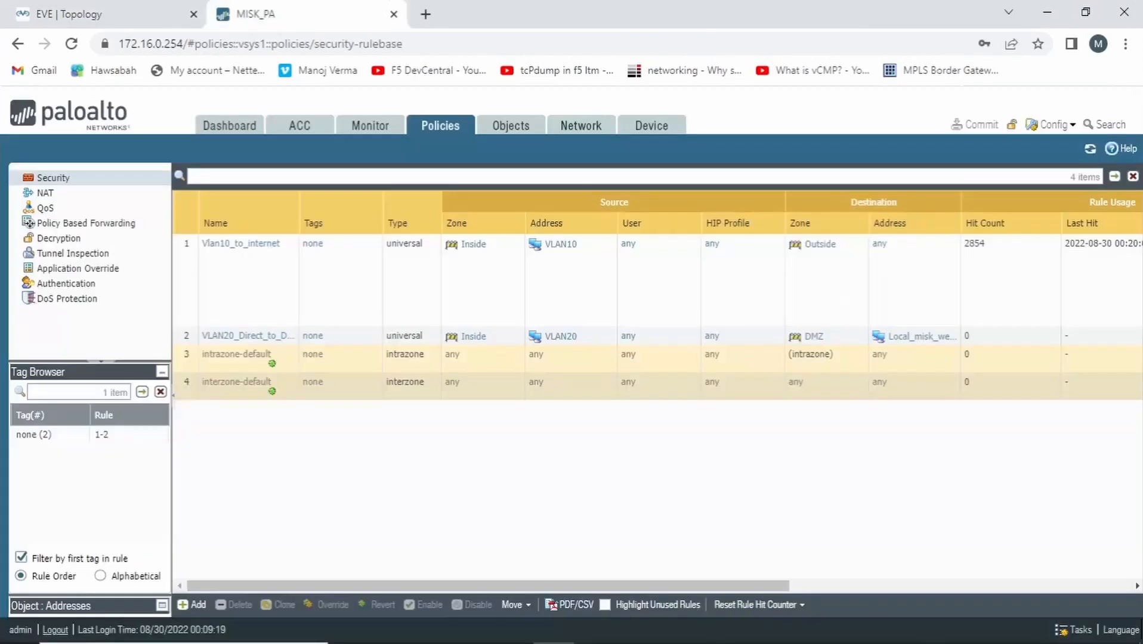
{"action": "left_click", "coordinate": [45, 193]}
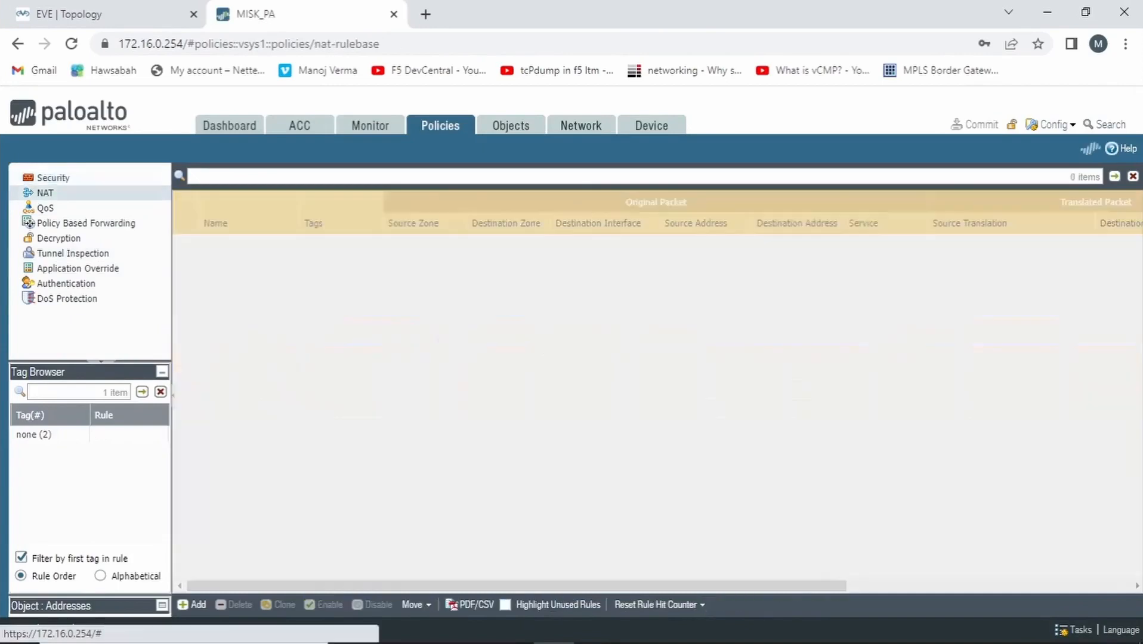
{"action": "left_click", "coordinate": [192, 605]}
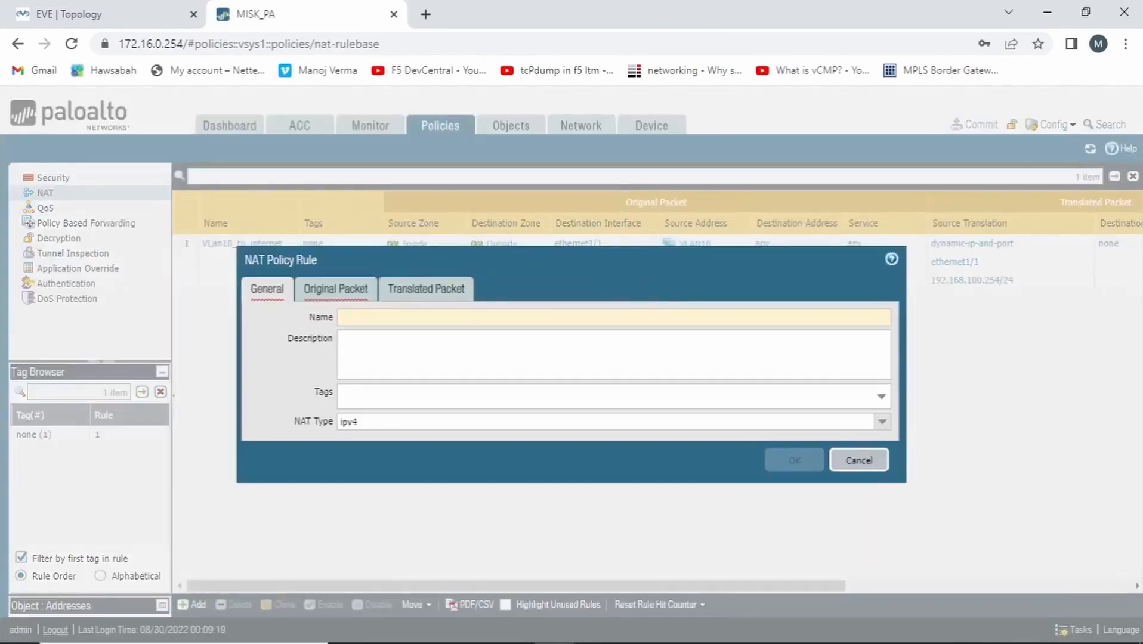
{"action": "type", "text": "Out"}
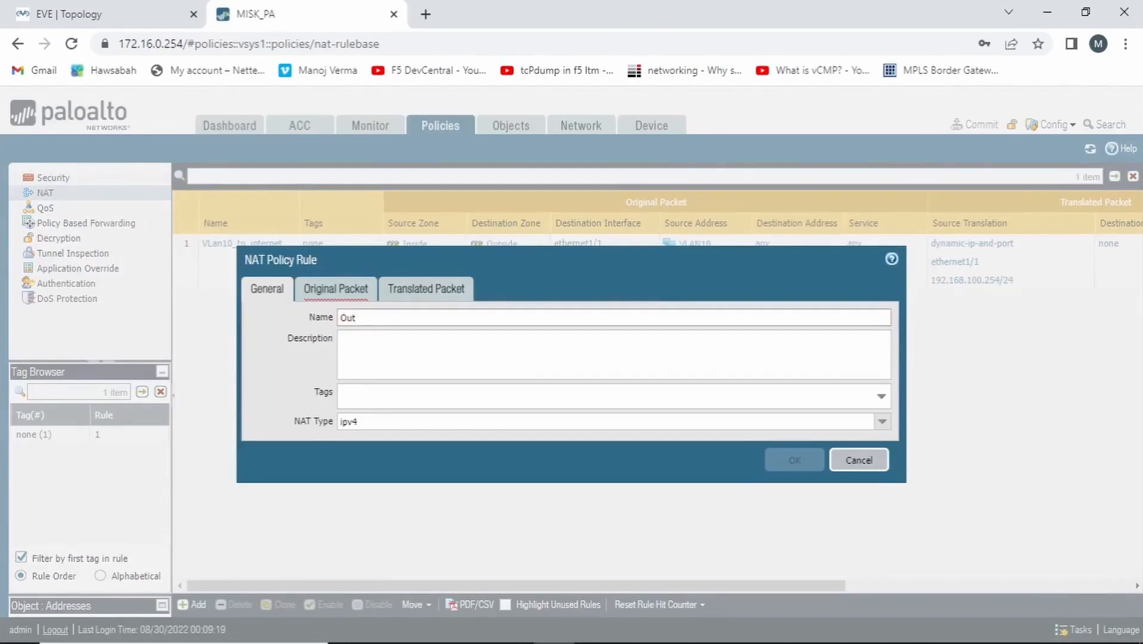
{"action": "type", "text": "_to_"}
{"action": "type", "text": "DMZ"}
Set both the source zone and the destination zone of the NAT rule's original packet to Outside
{"action": "left_click", "coordinate": [336, 289]}
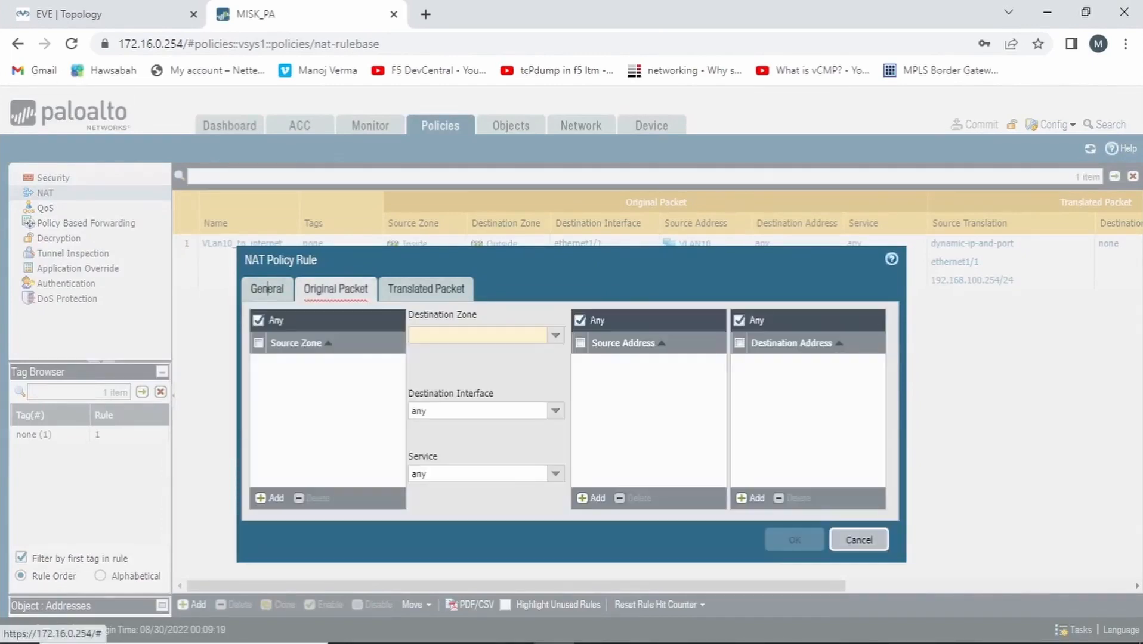
{"action": "left_click", "coordinate": [269, 499]}
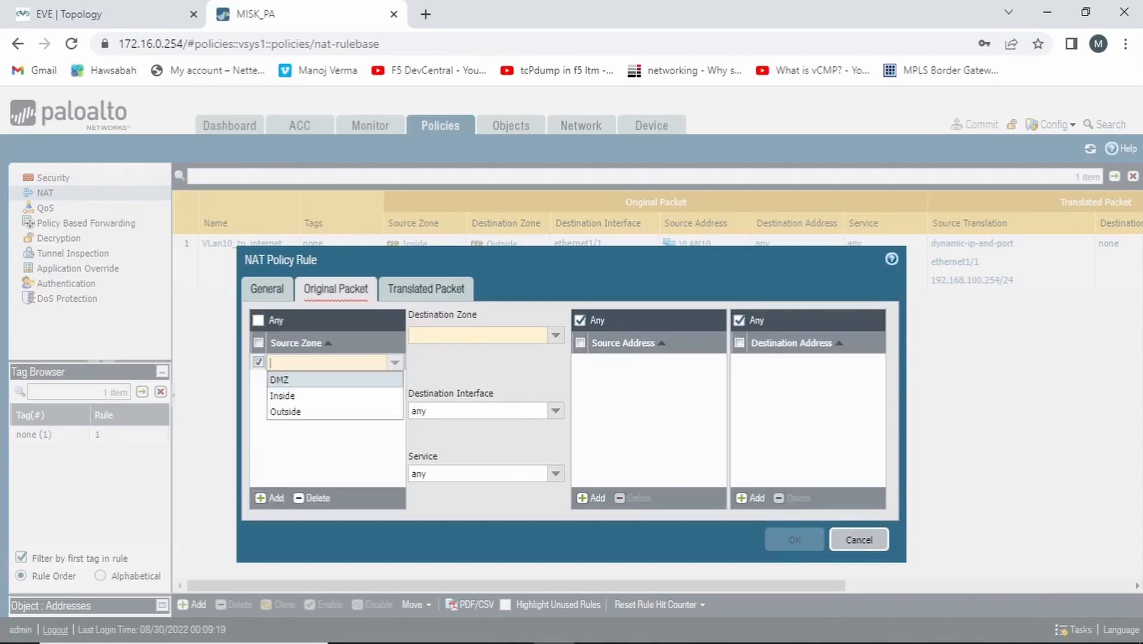
{"action": "left_click", "coordinate": [293, 412]}
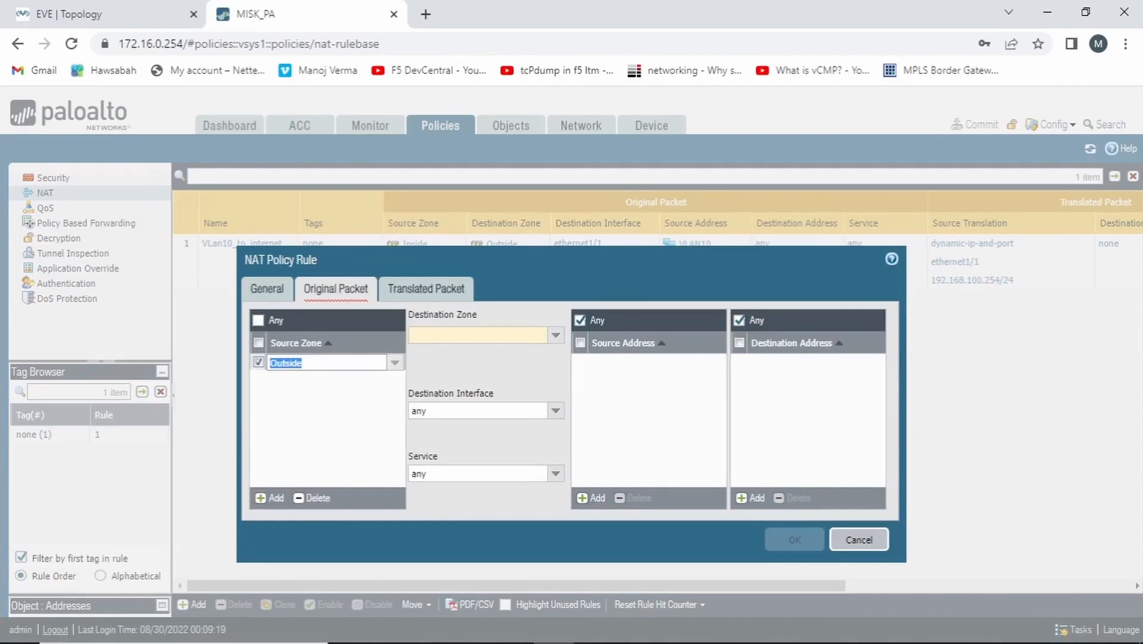
{"action": "left_click", "coordinate": [555, 335]}
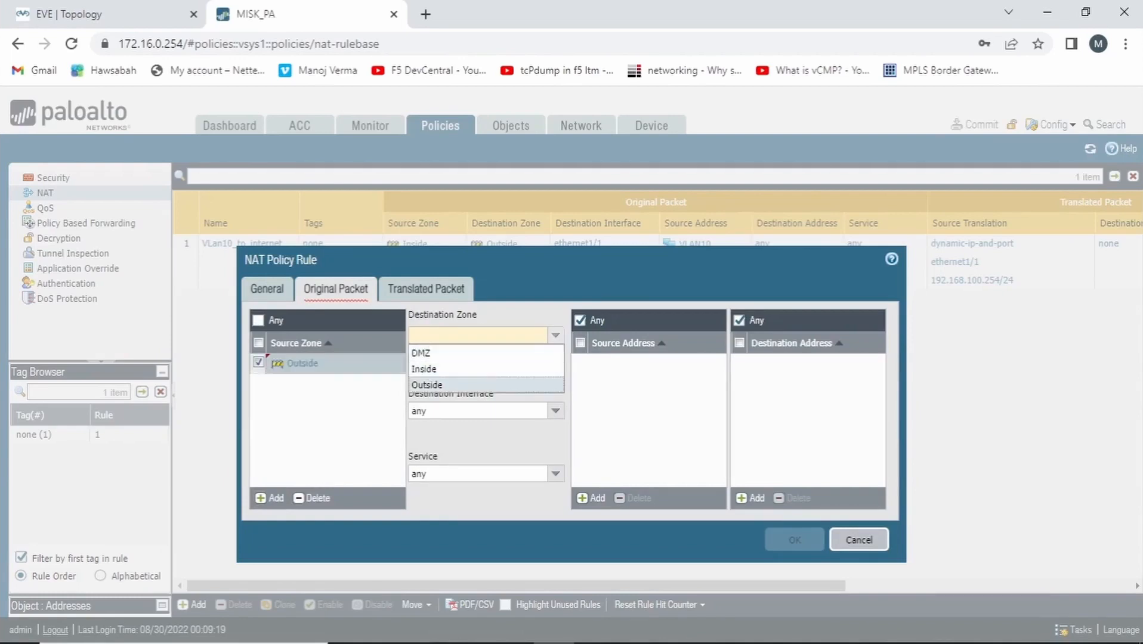
{"action": "left_click", "coordinate": [431, 386]}
{"action": "left_click", "coordinate": [102, 15]}
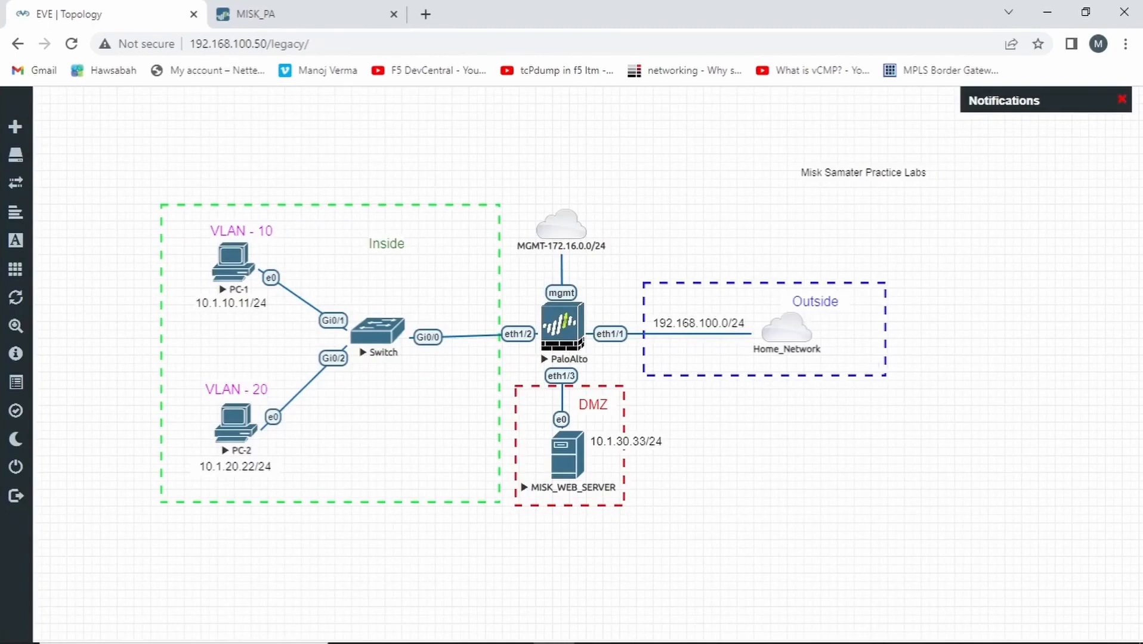
{"action": "left_click", "coordinate": [250, 16]}
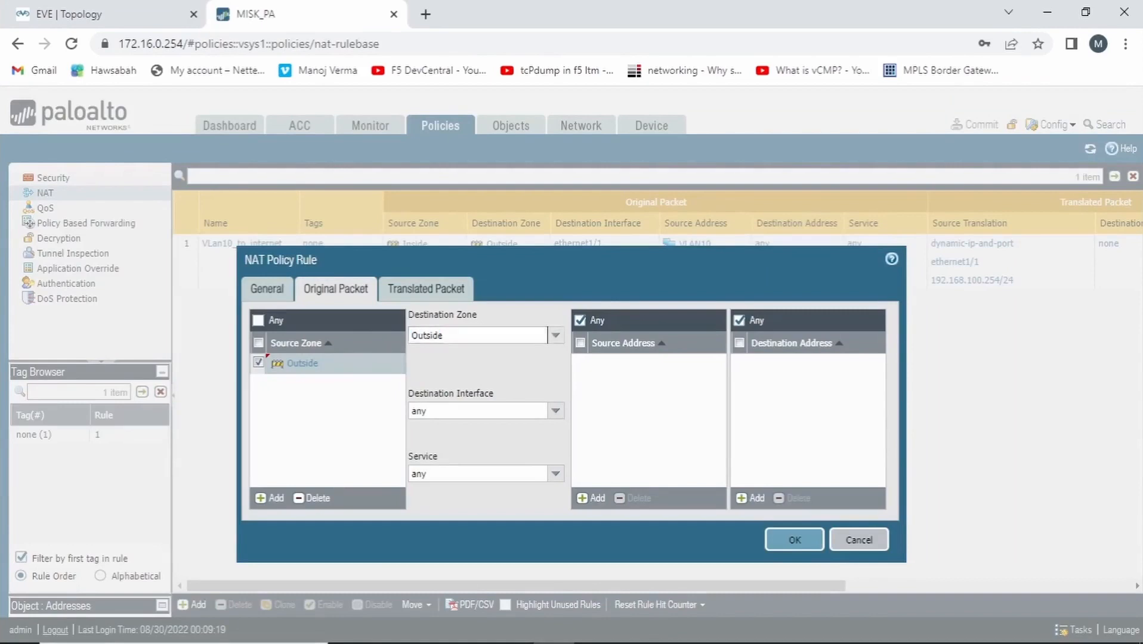
{"action": "left_click", "coordinate": [591, 498]}
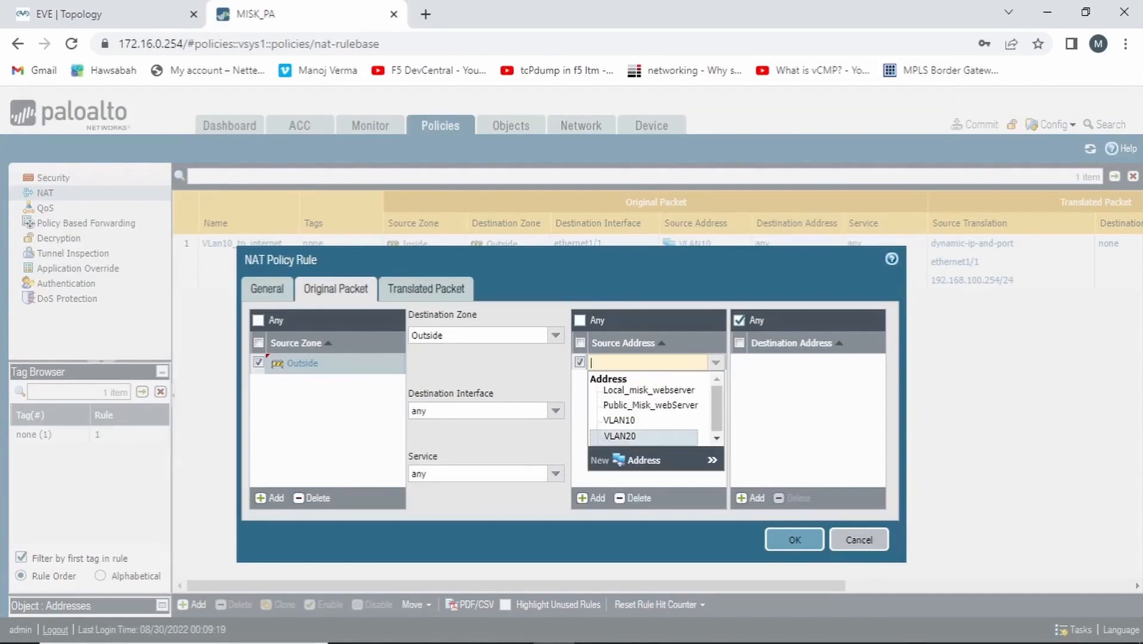
{"action": "left_click", "coordinate": [634, 498]}
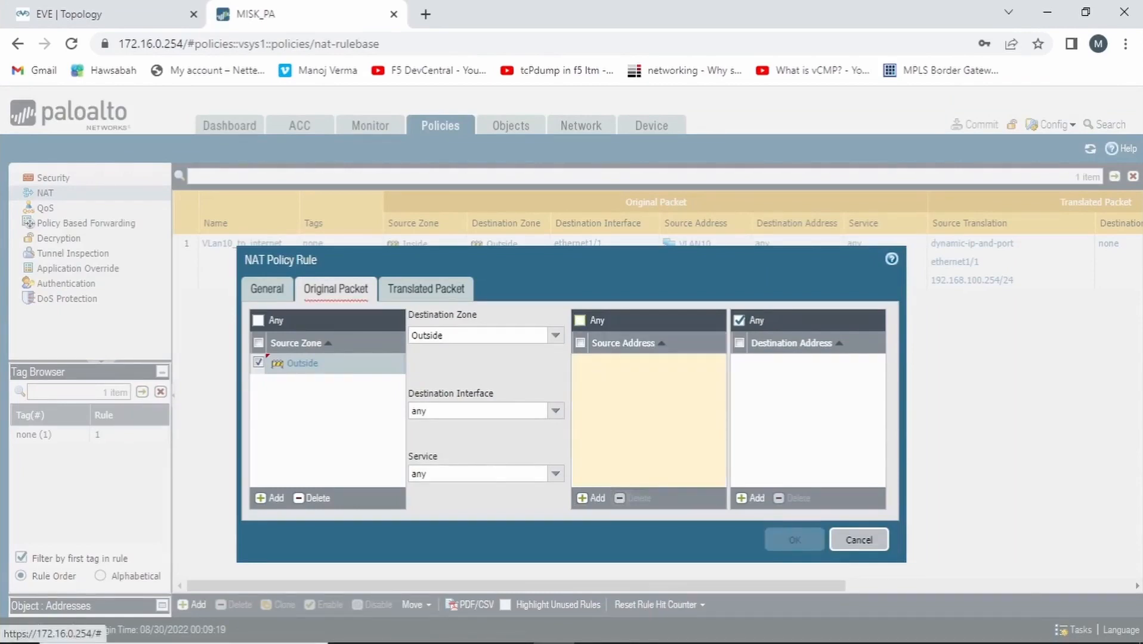
{"action": "left_click", "coordinate": [580, 321]}
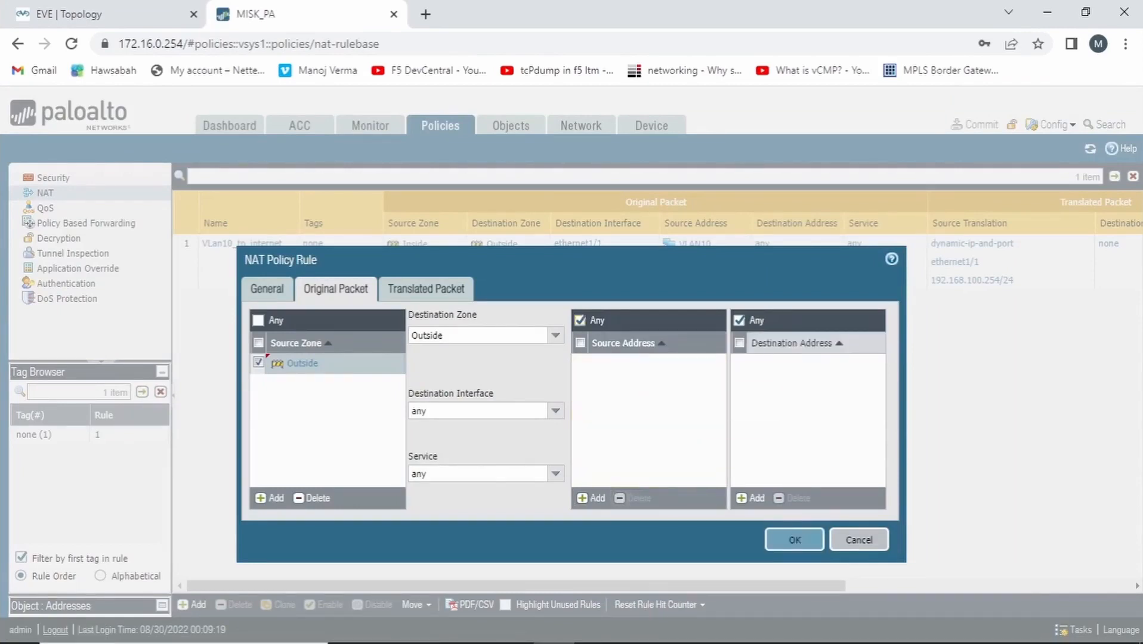
Set the NAT rule's original destination address to Public_Misk_webServer and open the rule's packet translation settings
{"action": "left_click", "coordinate": [752, 498]}
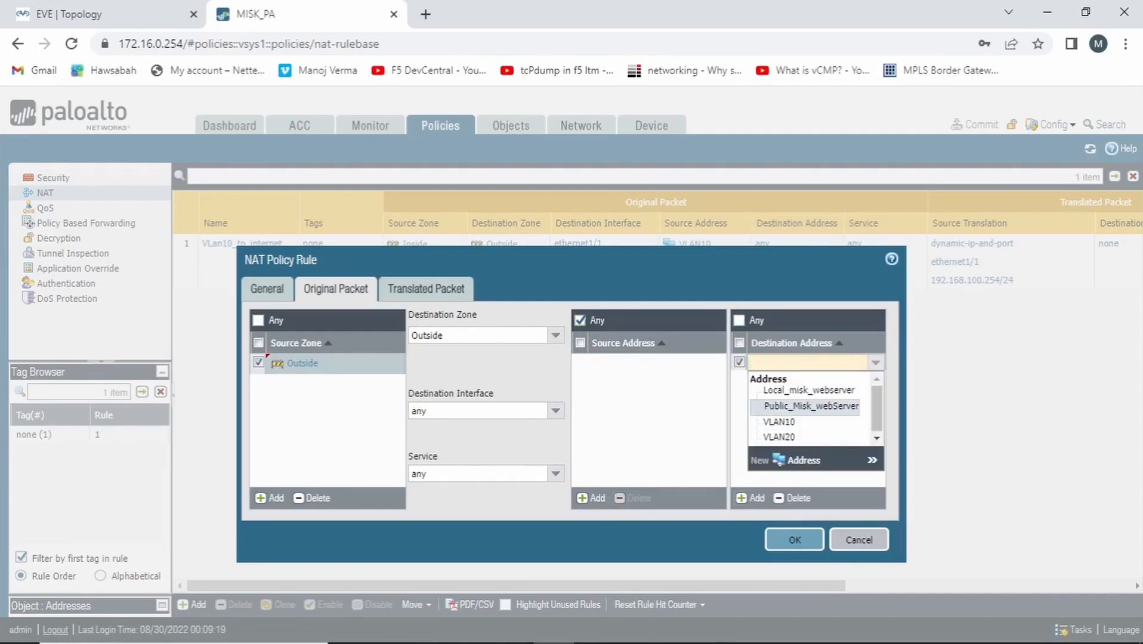
{"action": "left_click", "coordinate": [837, 406]}
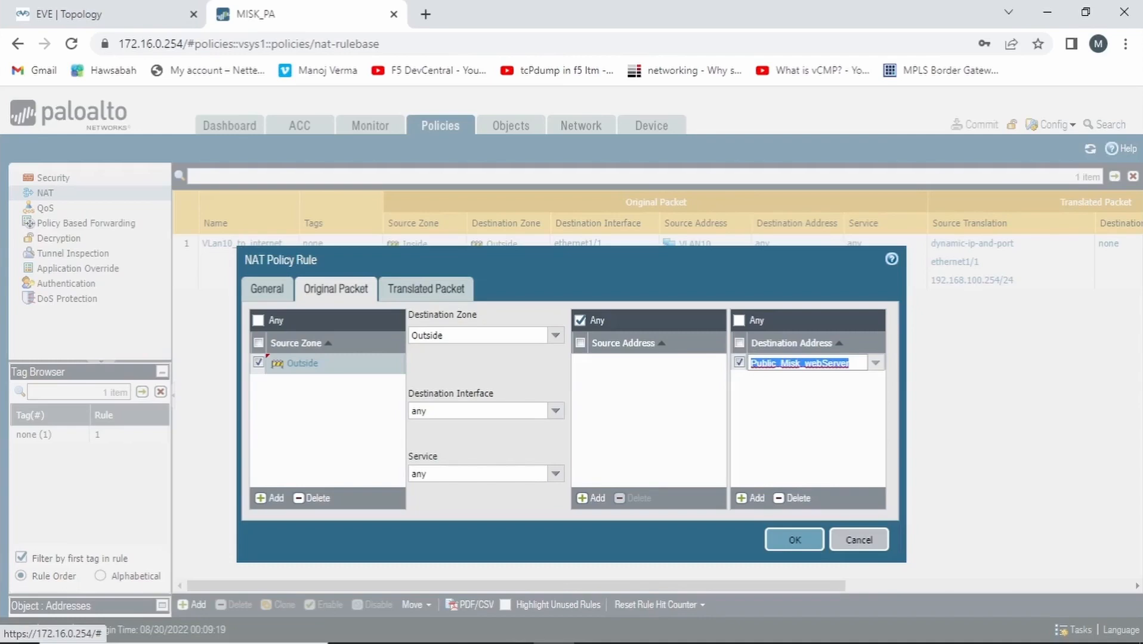
{"action": "left_click", "coordinate": [426, 289]}
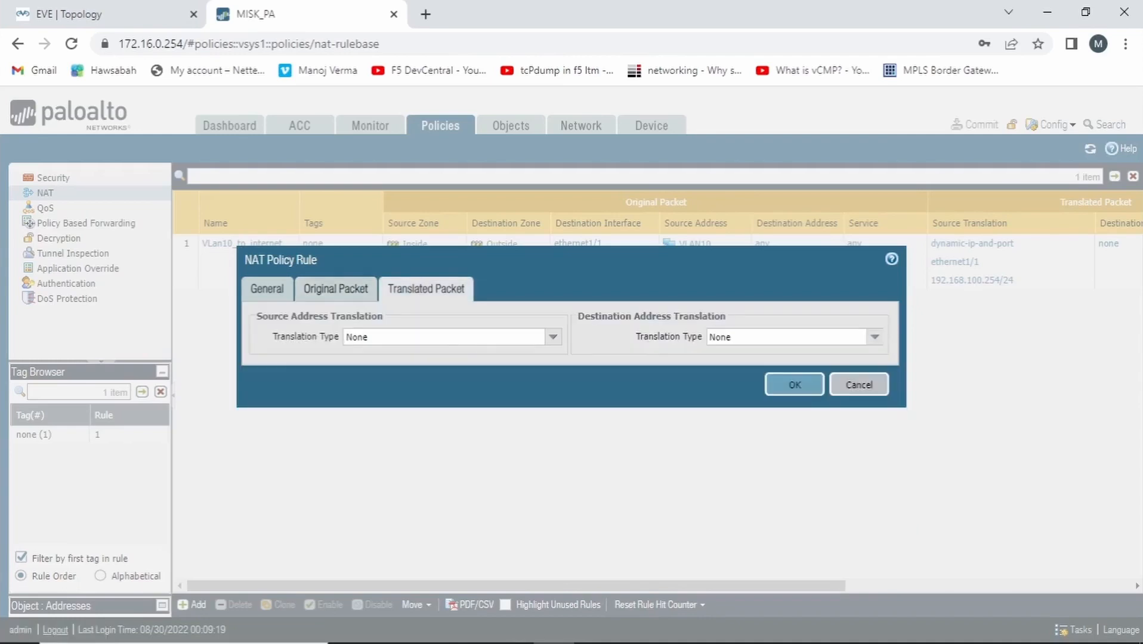
Set the NAT rule's destination address translation to Static IP with translated address Local_misk_webserver, and save the rule
{"action": "left_click_drag", "start_coordinate": [579, 317], "coordinate": [721, 317]}
{"action": "left_click", "coordinate": [875, 338]}
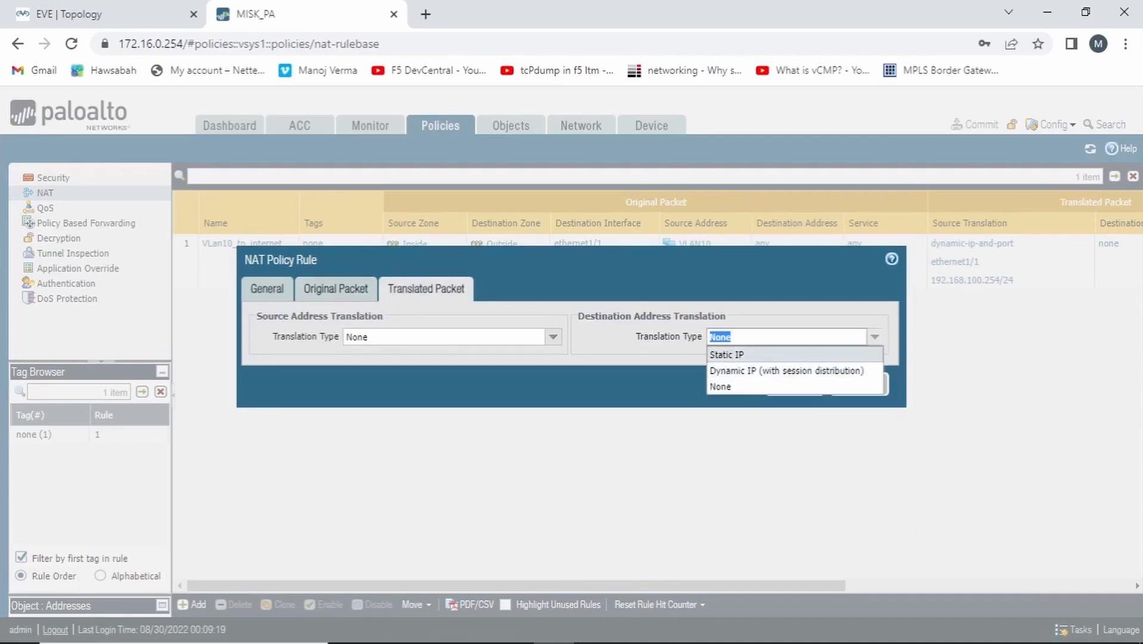
{"action": "left_click", "coordinate": [746, 356]}
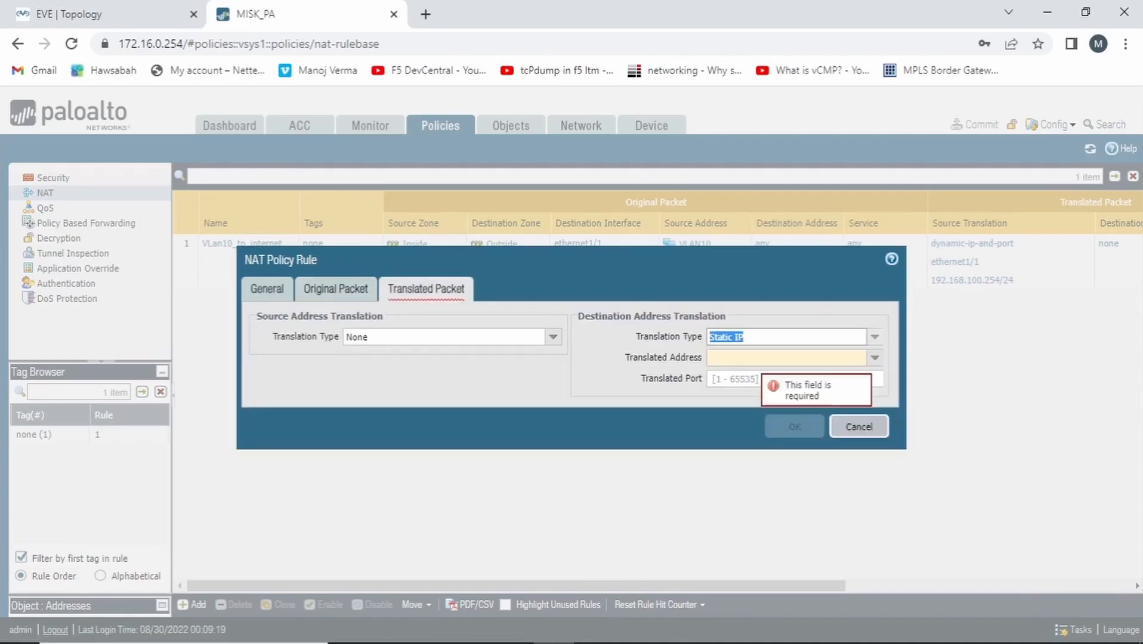
{"action": "left_click", "coordinate": [757, 358]}
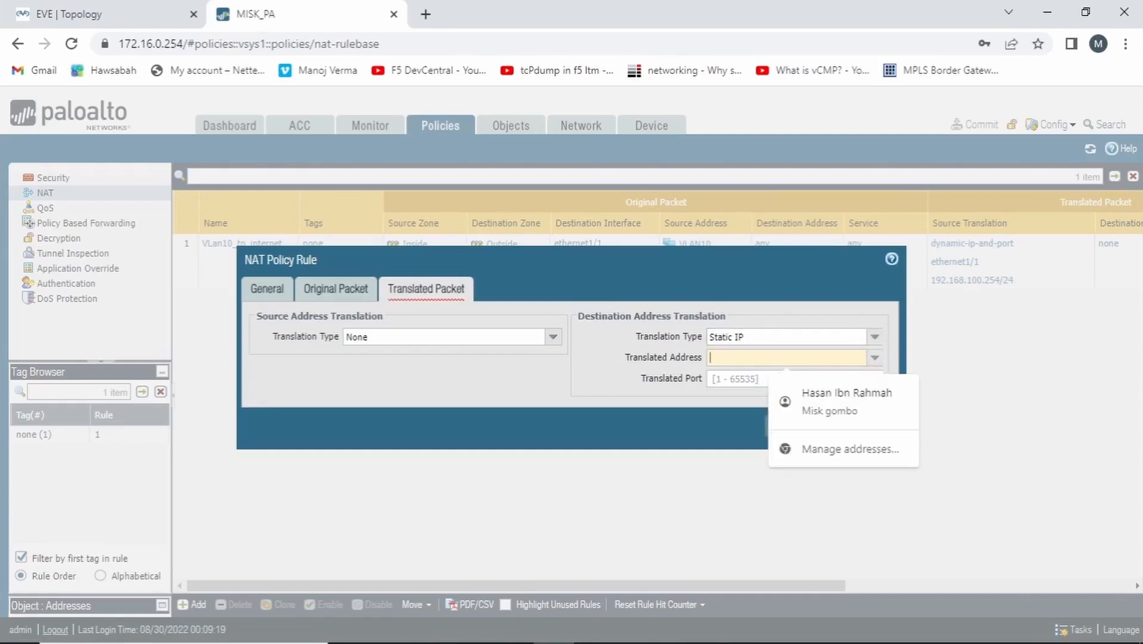
{"action": "left_click", "coordinate": [875, 358]}
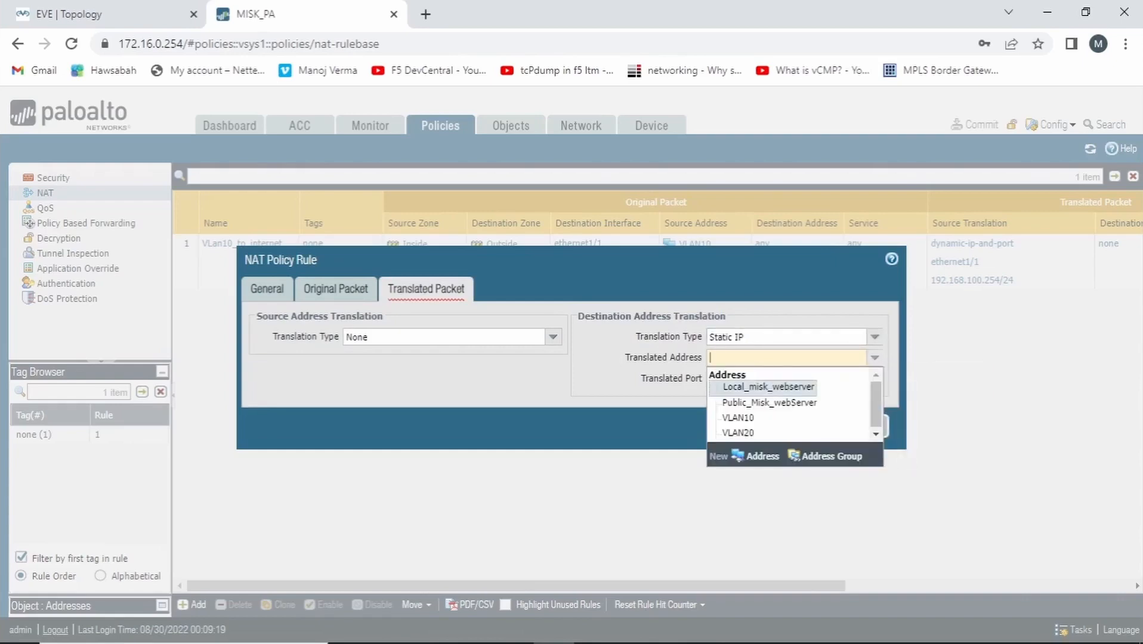
{"action": "key", "text": "Return"}
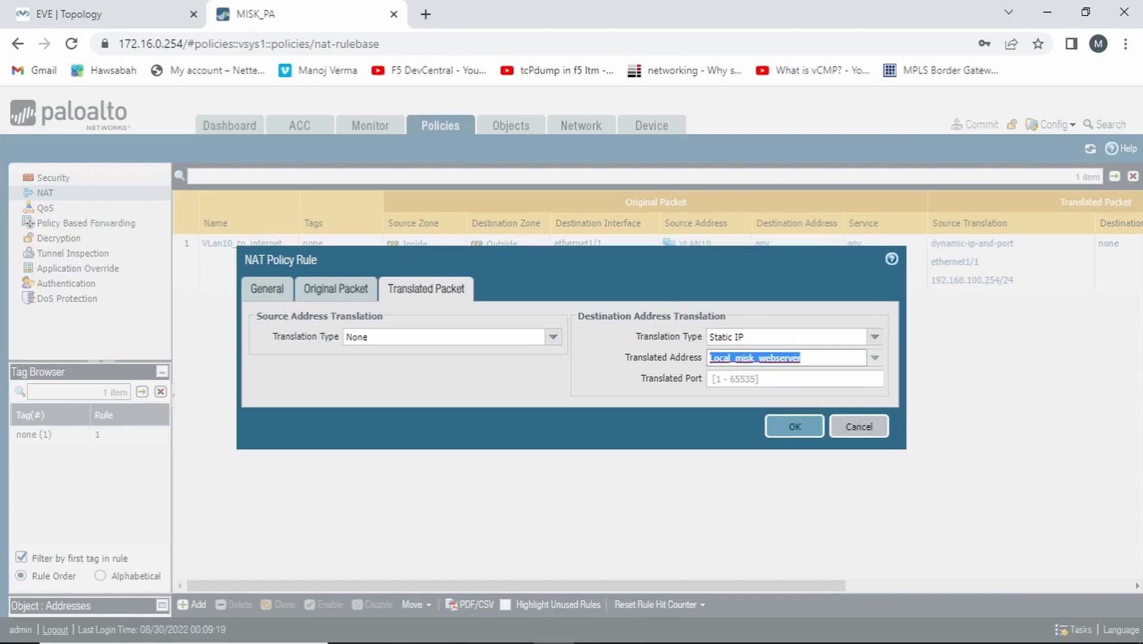
{"action": "left_click", "coordinate": [794, 427]}
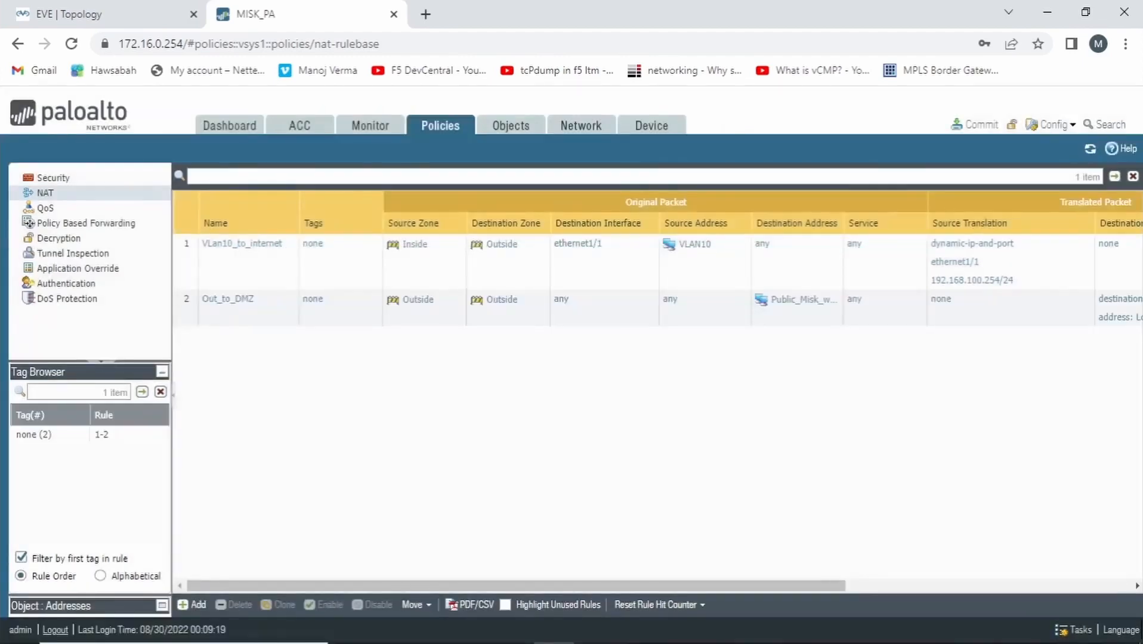
Start a new security policy rule named OUT_TO_DMZ
{"action": "left_click", "coordinate": [59, 177]}
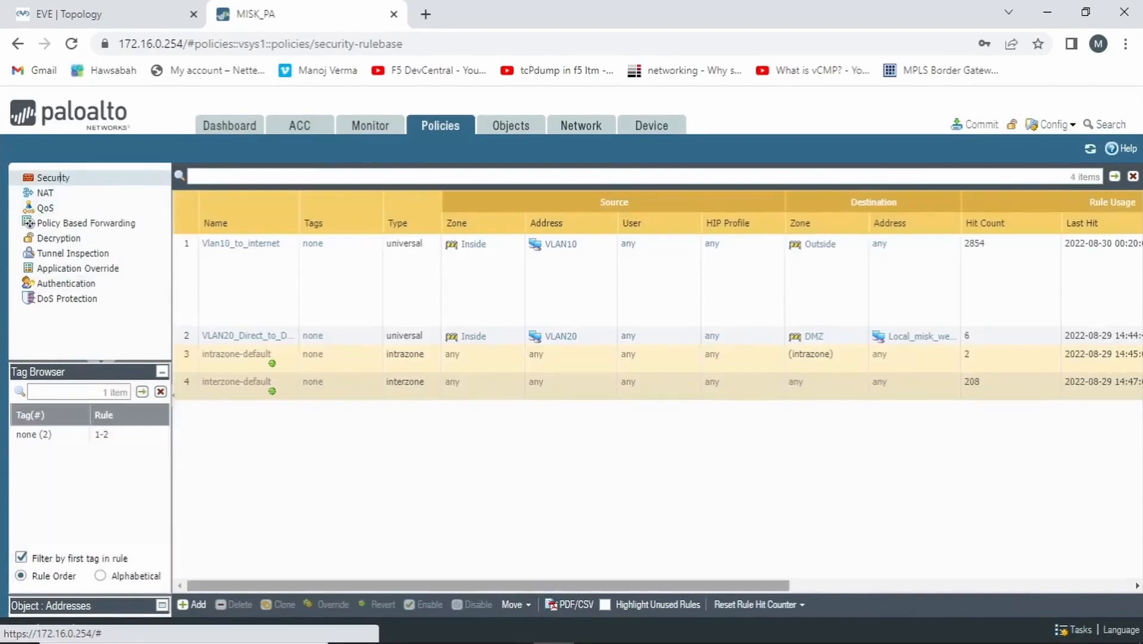
{"action": "left_click", "coordinate": [191, 605]}
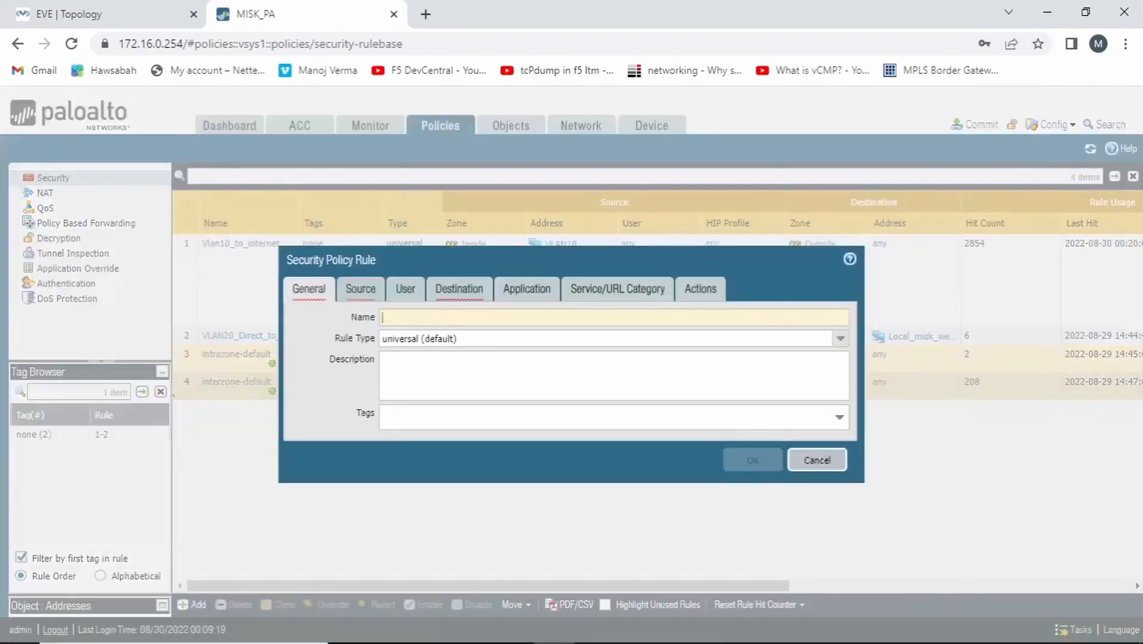
{"action": "type", "text": "OUT_"}
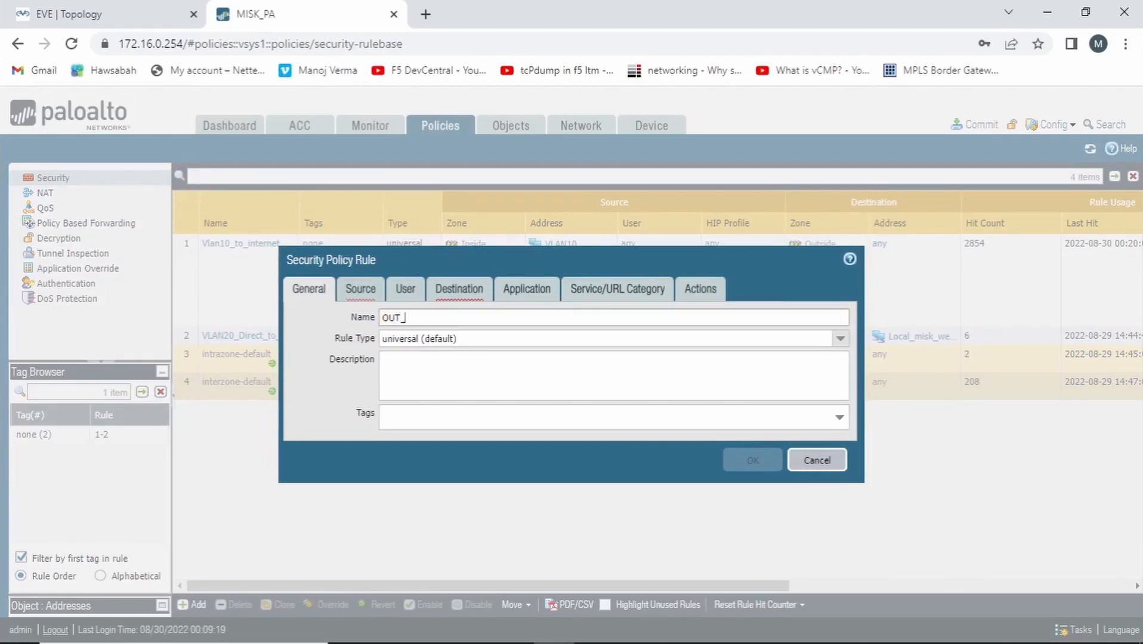
{"action": "type", "text": "TO_DMZ"}
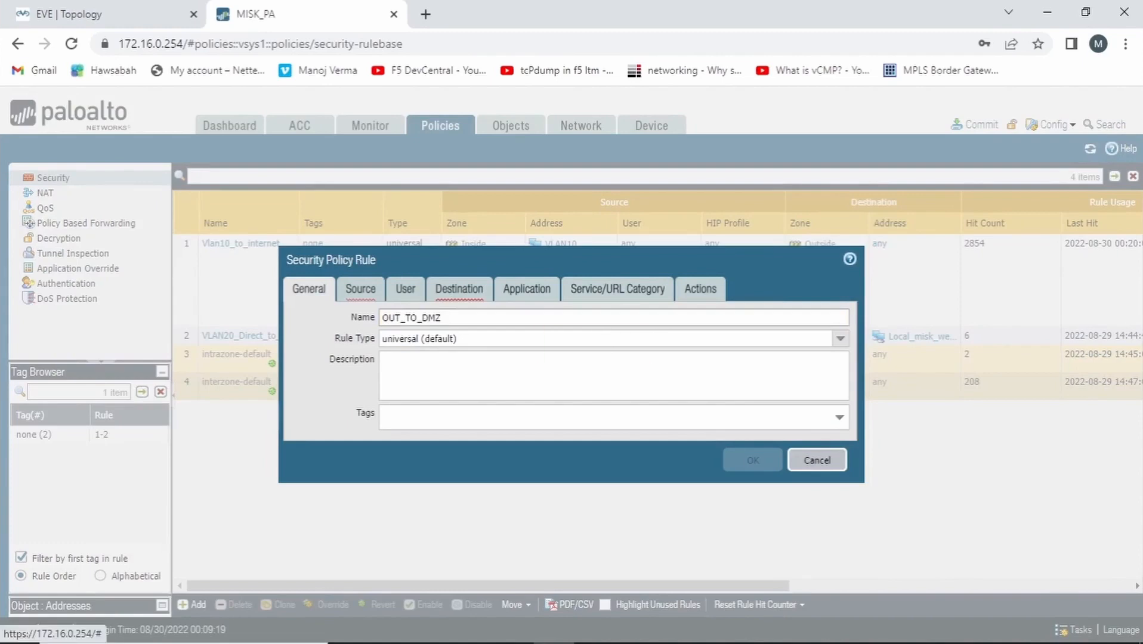
Add Outside as the source zone of the security rule
{"action": "left_click", "coordinate": [361, 289]}
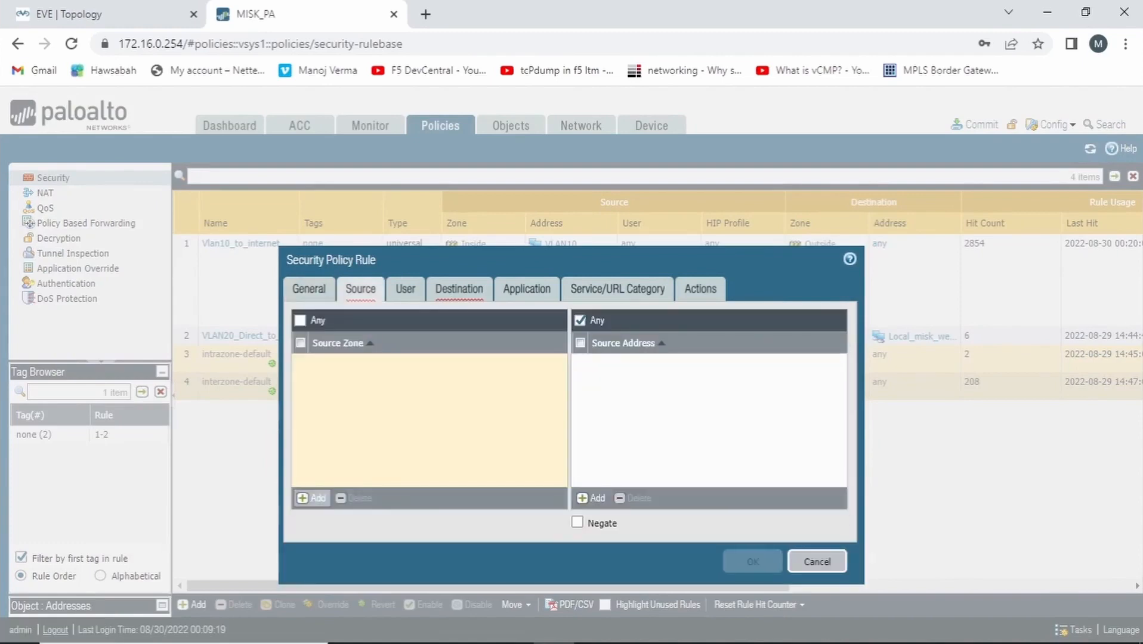
{"action": "left_click", "coordinate": [311, 499]}
{"action": "left_click", "coordinate": [326, 413]}
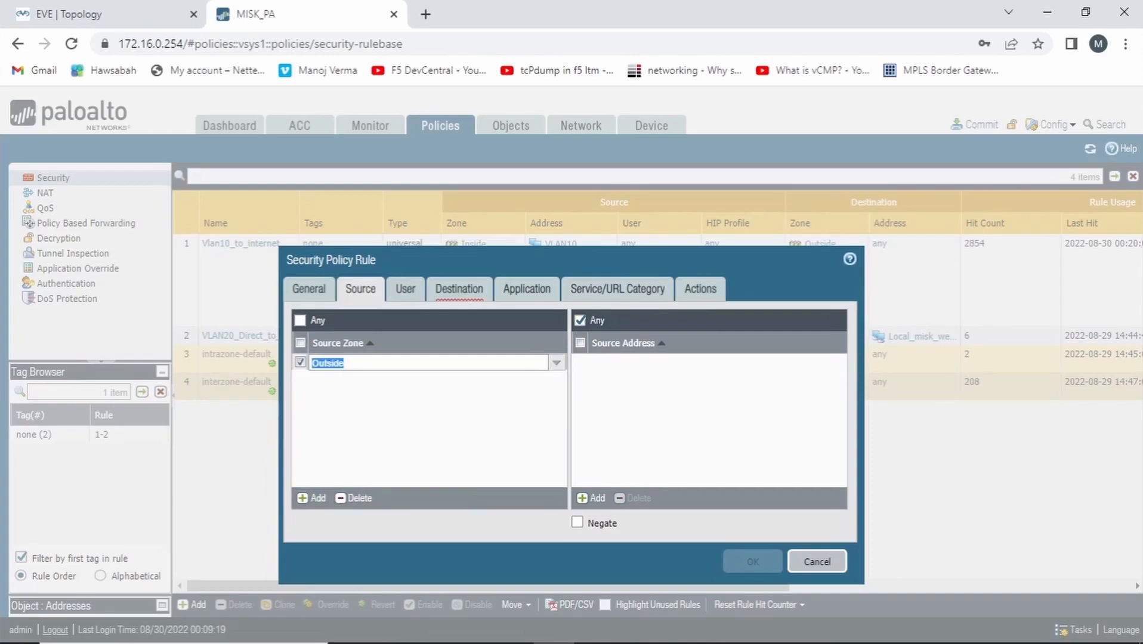
Set the security rule's destination zone to DMZ and its destination address to Public_Misk_webServer
{"action": "left_click", "coordinate": [460, 289]}
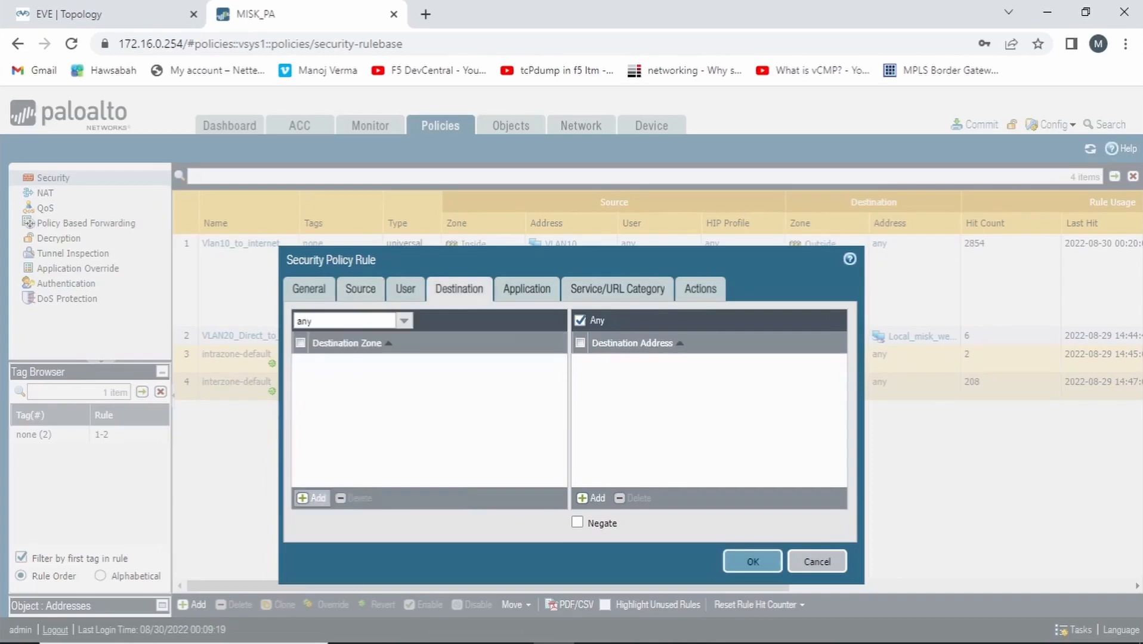
{"action": "left_click", "coordinate": [311, 498]}
{"action": "left_click", "coordinate": [322, 381]}
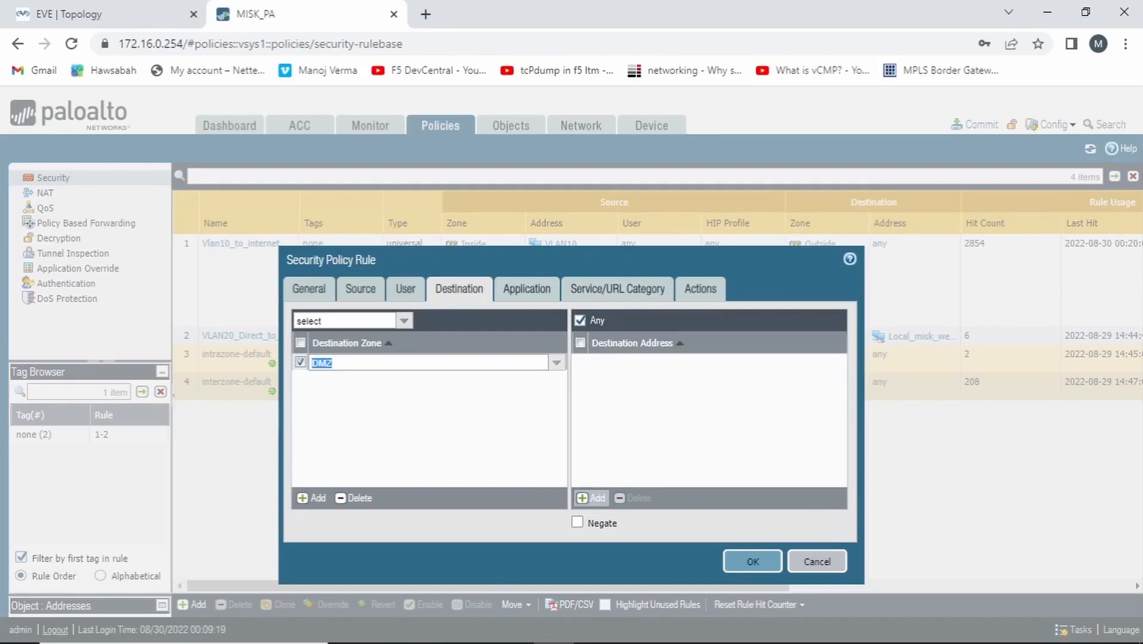
{"action": "left_click", "coordinate": [591, 498]}
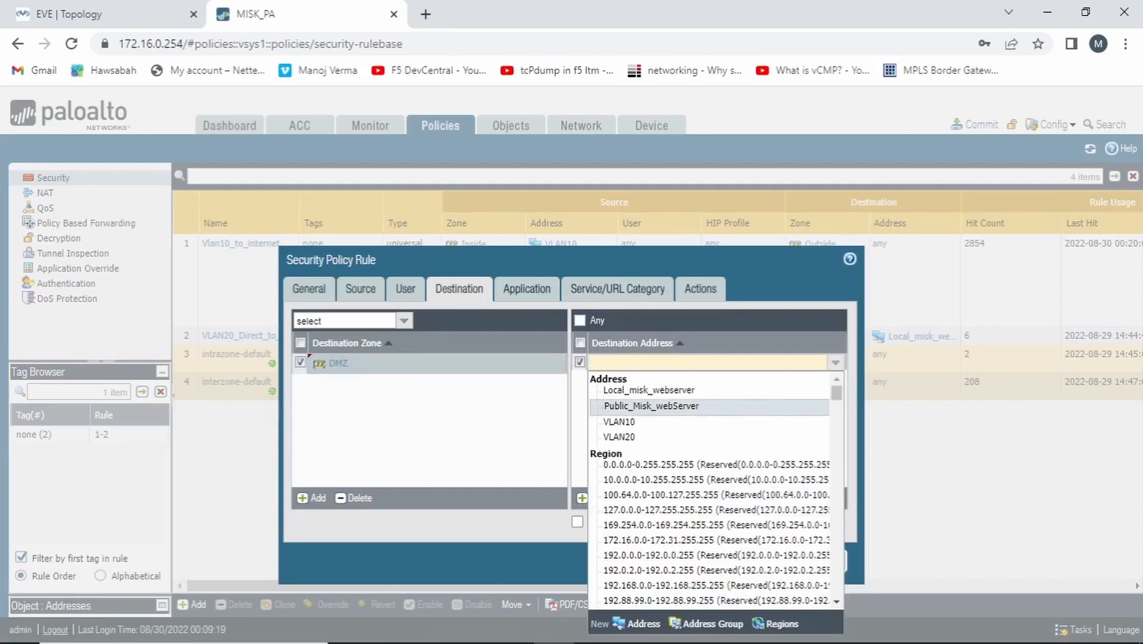
{"action": "left_click", "coordinate": [651, 406]}
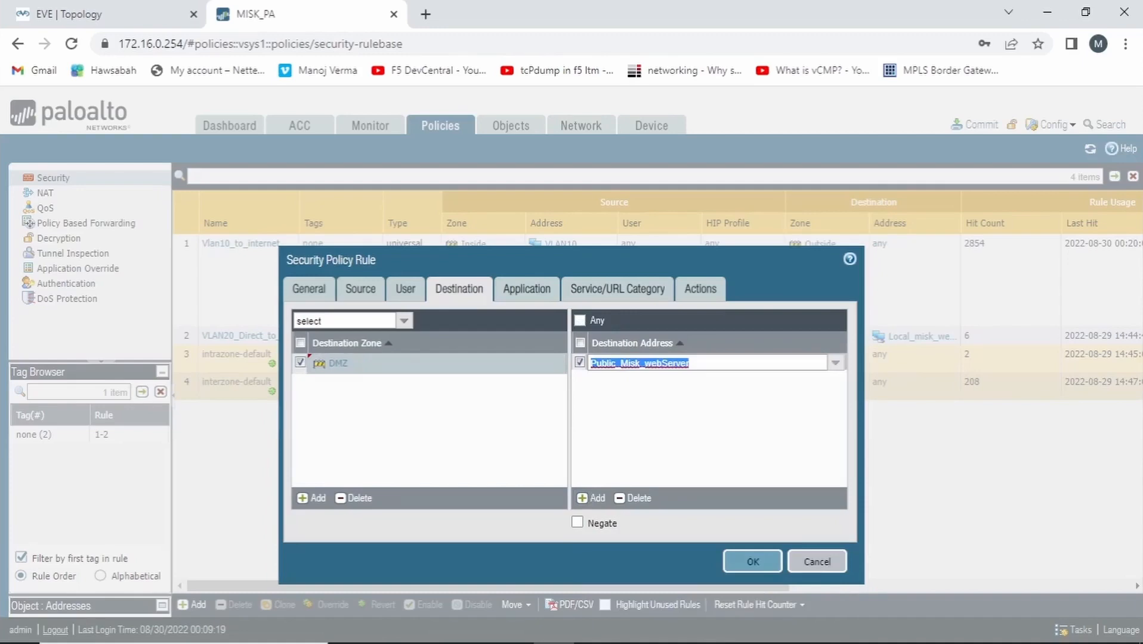
{"action": "left_click", "coordinate": [662, 419]}
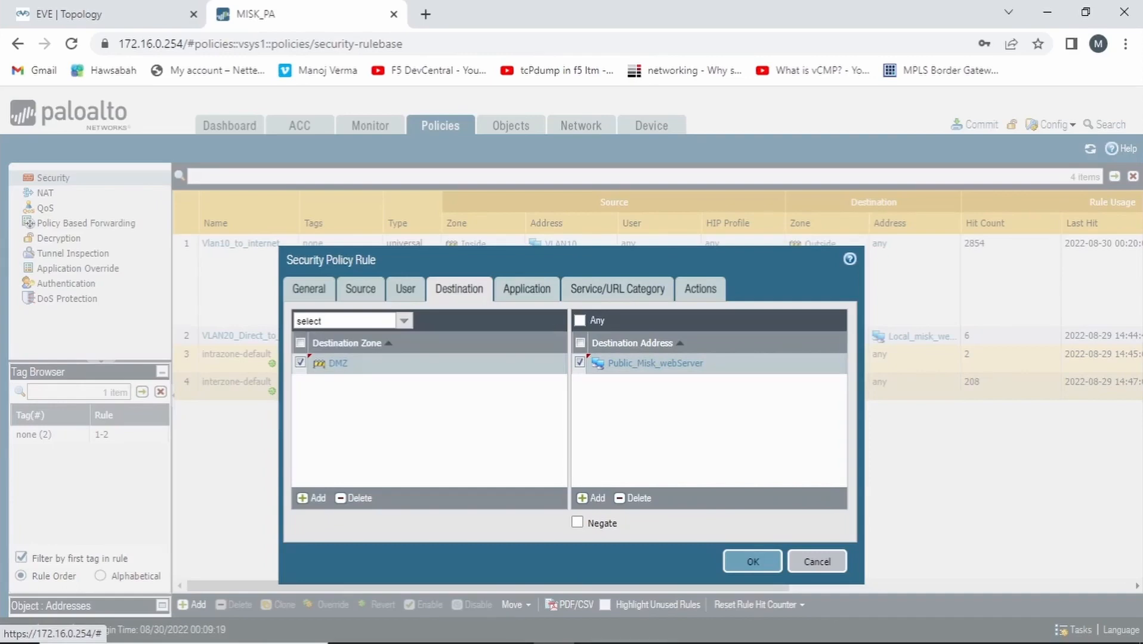
Add the web-browsing application to the security rule, check its action settings, and save the rule
{"action": "left_click", "coordinate": [526, 289]}
{"action": "left_click", "coordinate": [312, 498]}
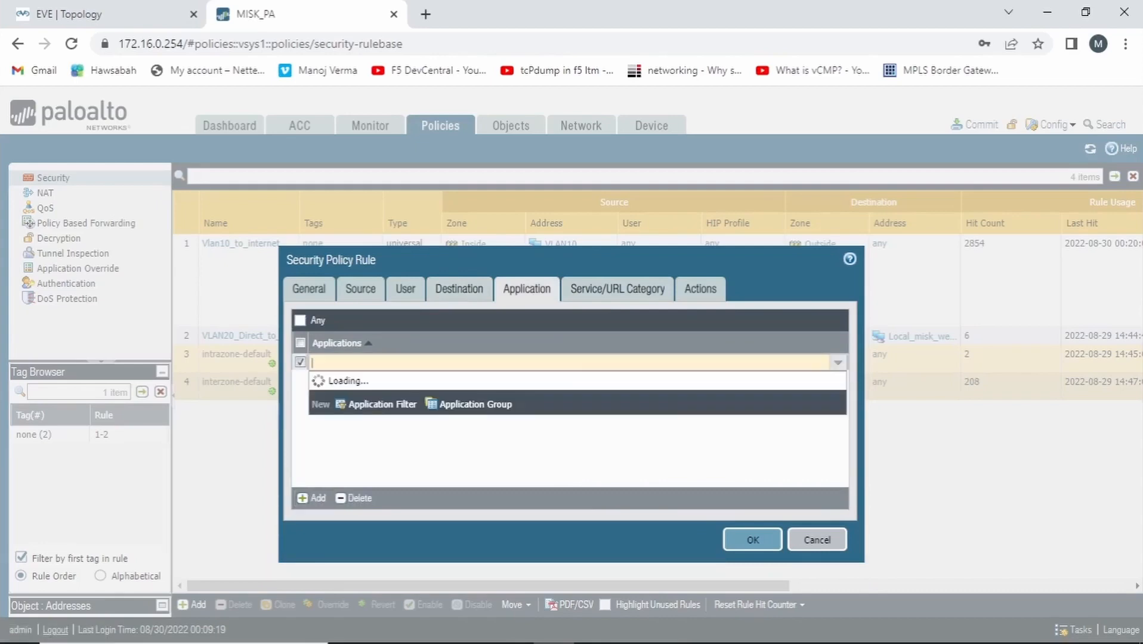
{"action": "type", "text": "web"}
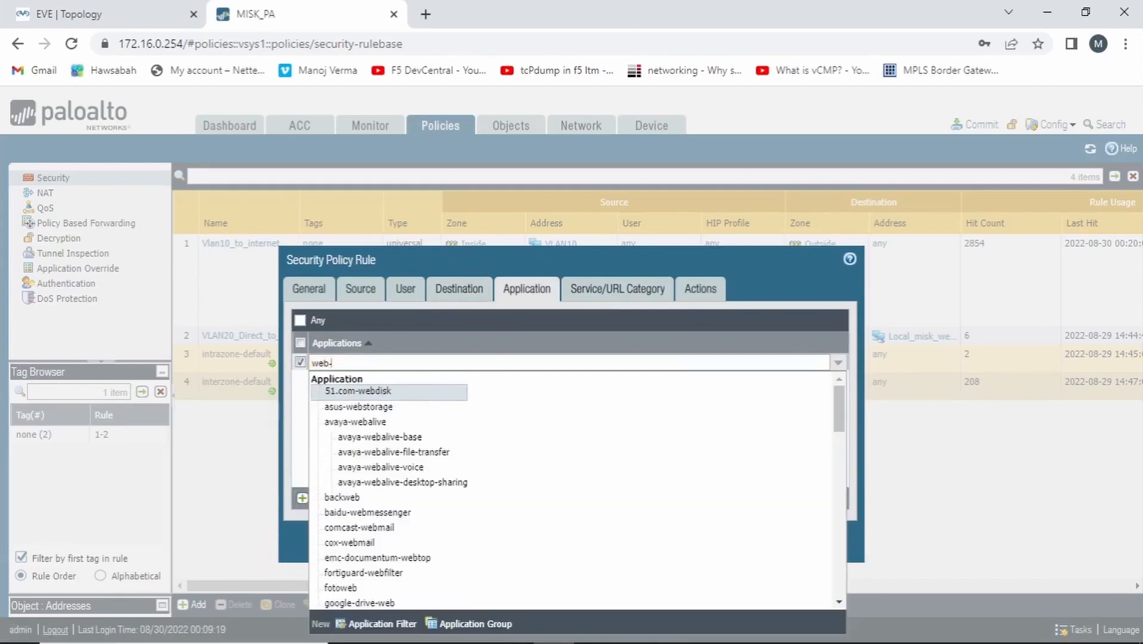
{"action": "type", "text": "-"}
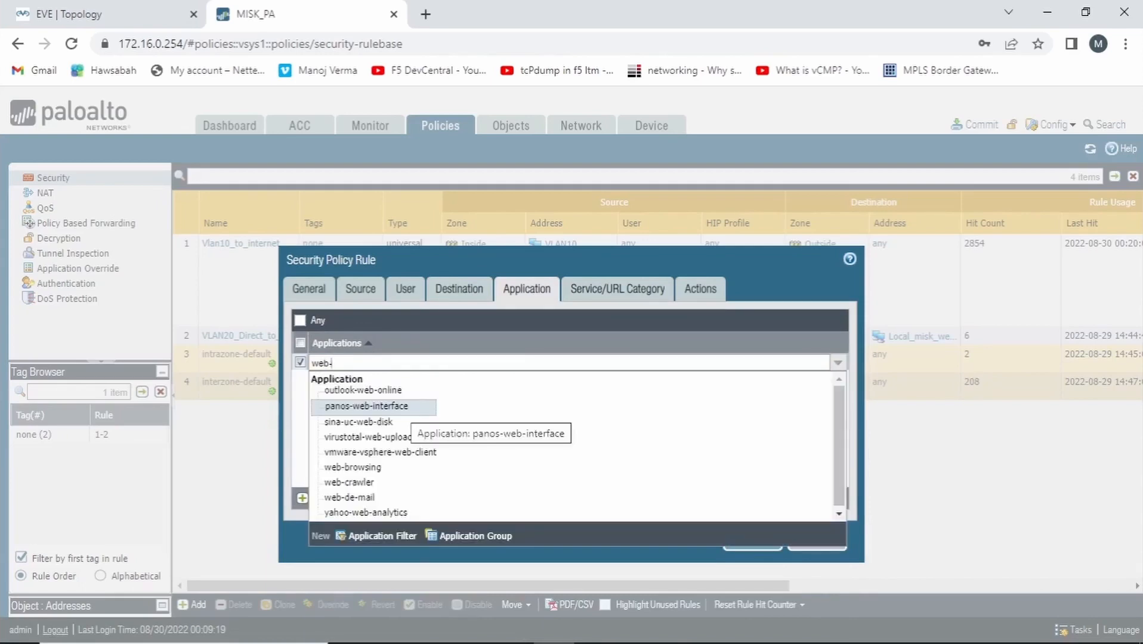
{"action": "type", "text": "browsing"}
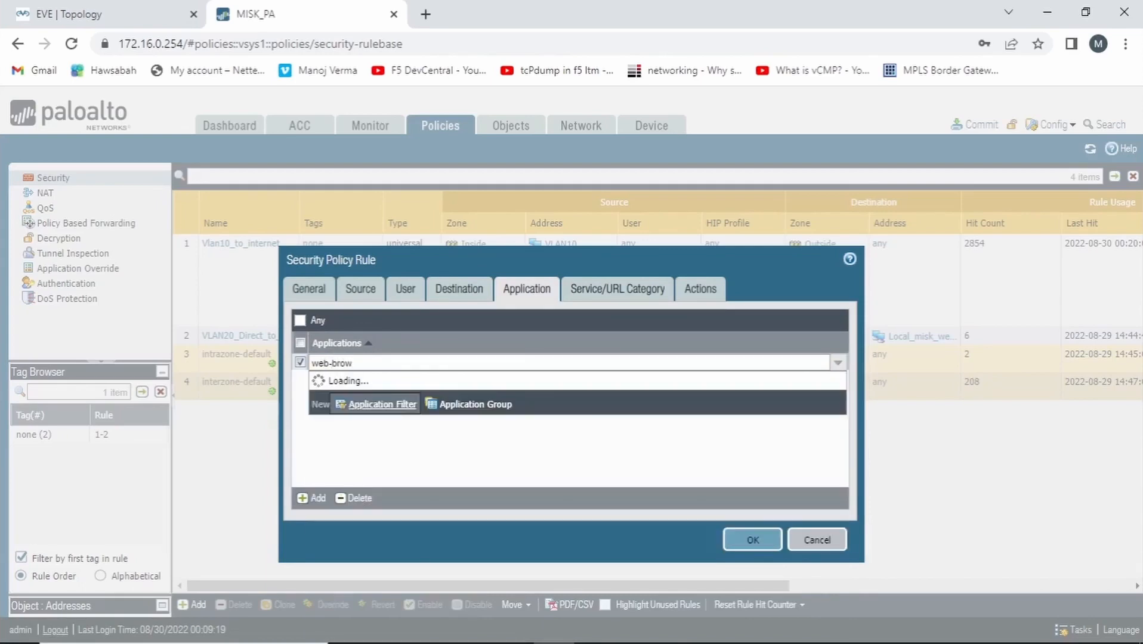
{"action": "key", "text": "Return"}
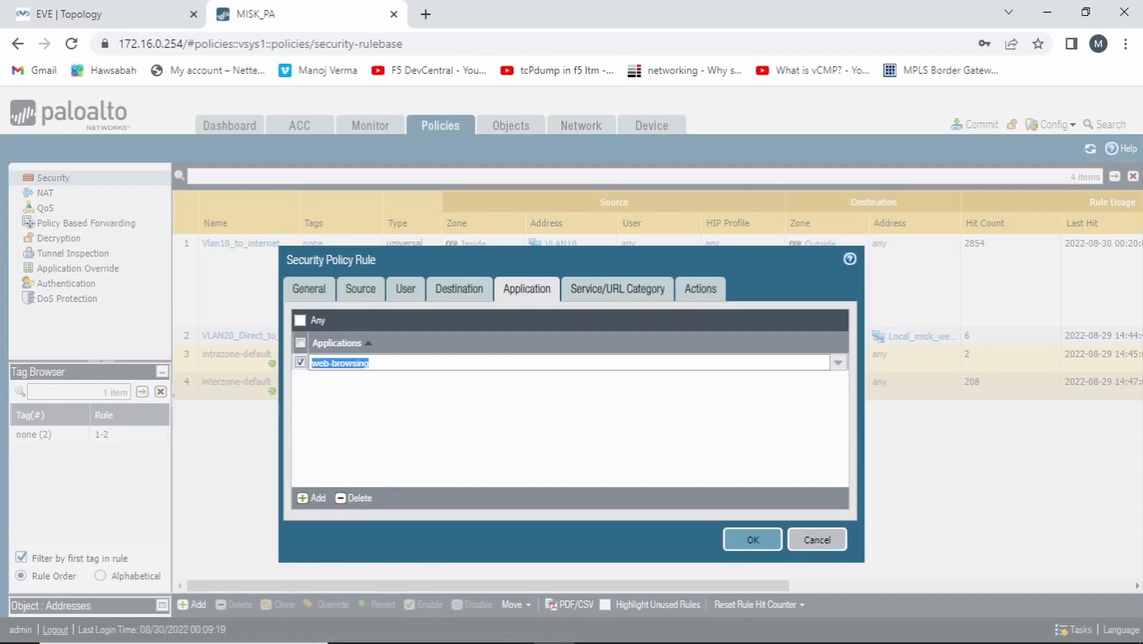
{"action": "left_click", "coordinate": [701, 289]}
{"action": "left_click", "coordinate": [753, 520]}
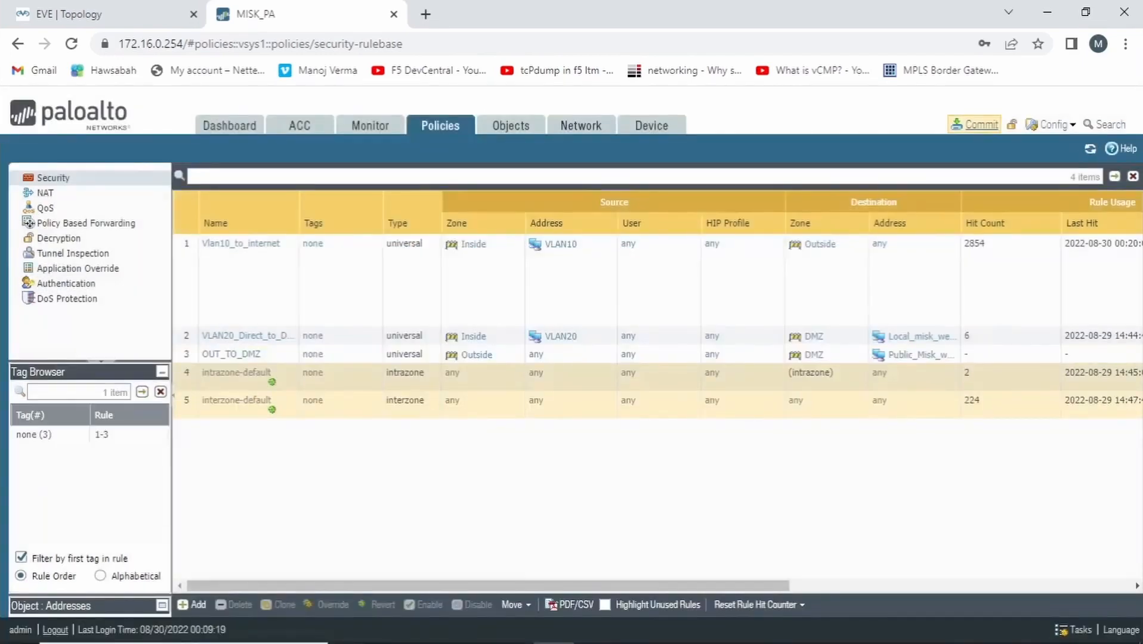
Commit all pending changes to the firewall's running configuration and dismiss the commit status
{"action": "left_click", "coordinate": [975, 124]}
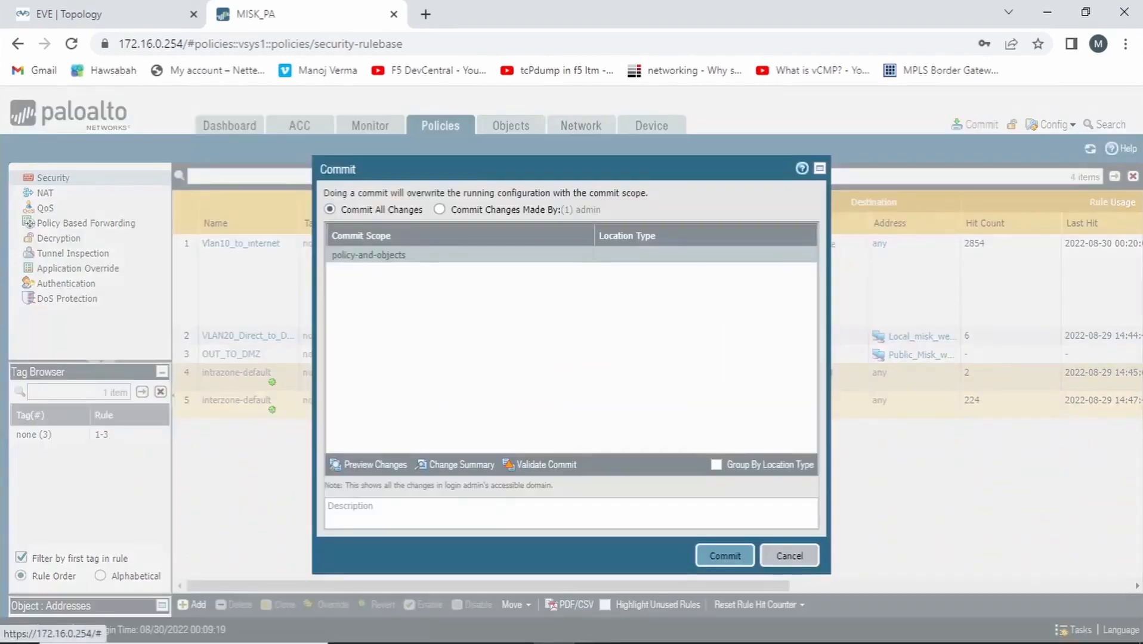
{"action": "left_click", "coordinate": [725, 556]}
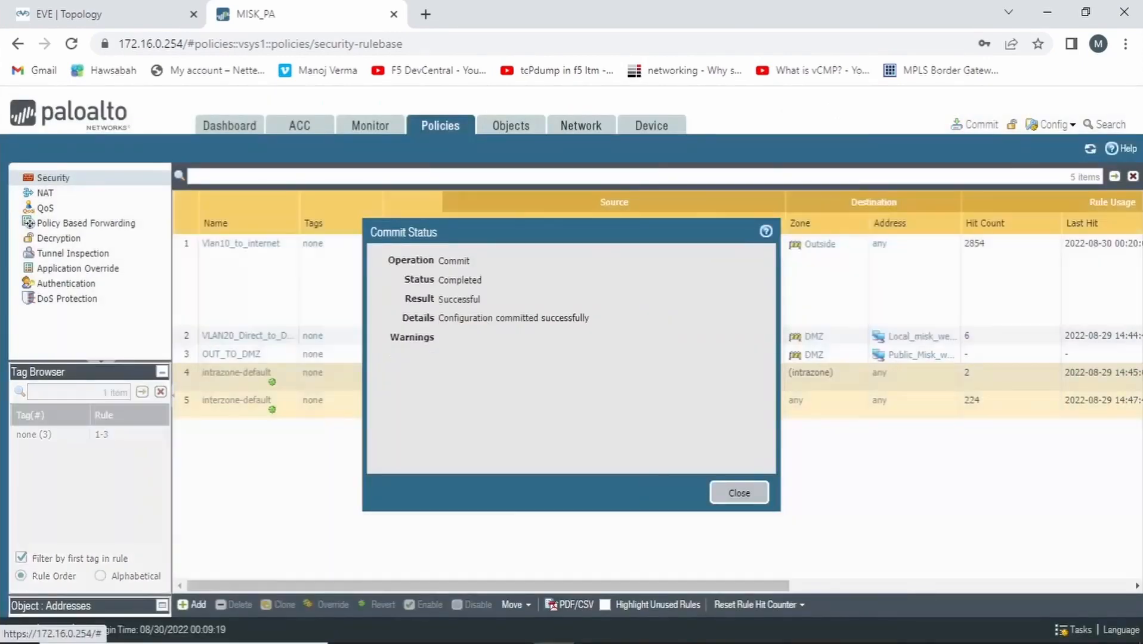
{"action": "left_click", "coordinate": [739, 493]}
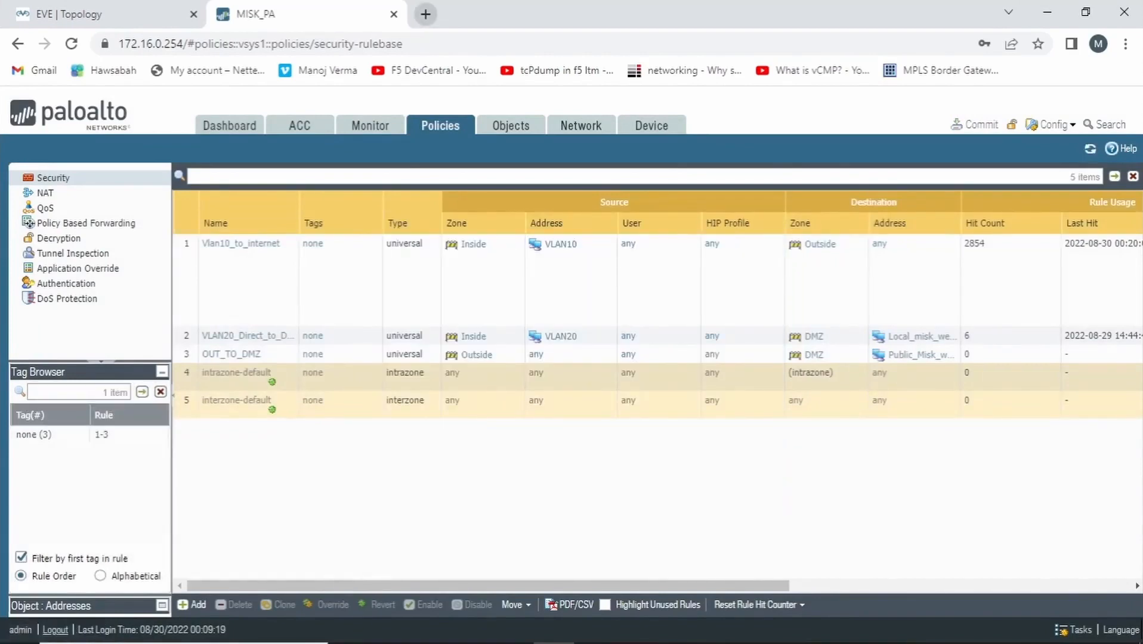
Test outside access to the web server by browsing to 192.168.100.233 in a new browser tab
{"action": "left_click", "coordinate": [426, 14]}
{"action": "type", "text": "192."}
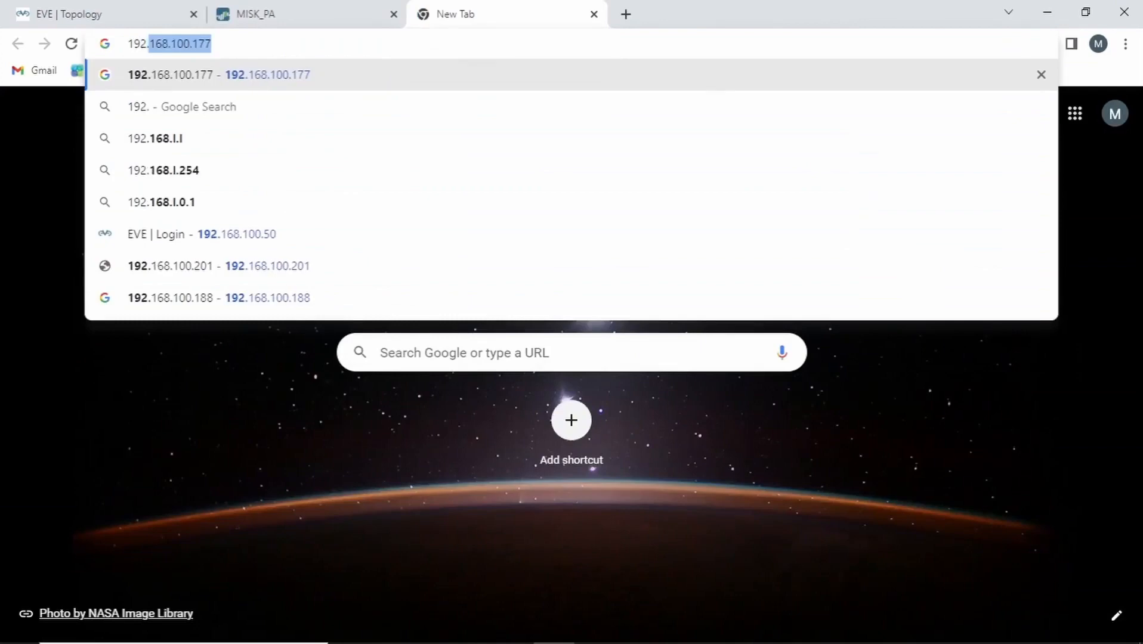
{"action": "type", "text": "168.1"}
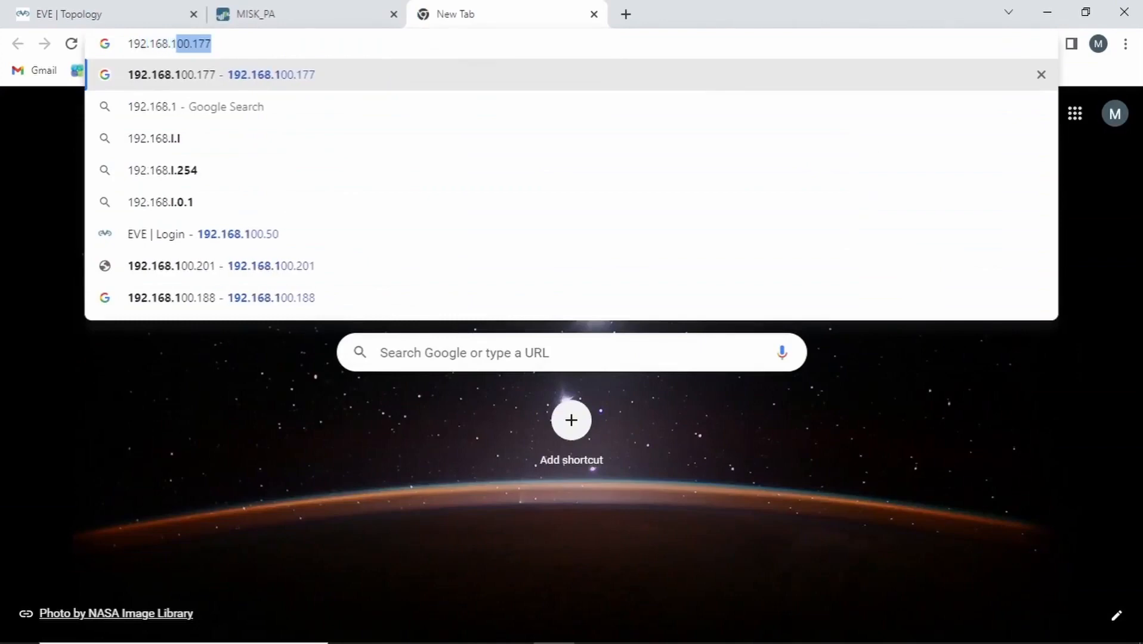
{"action": "type", "text": "00.233"}
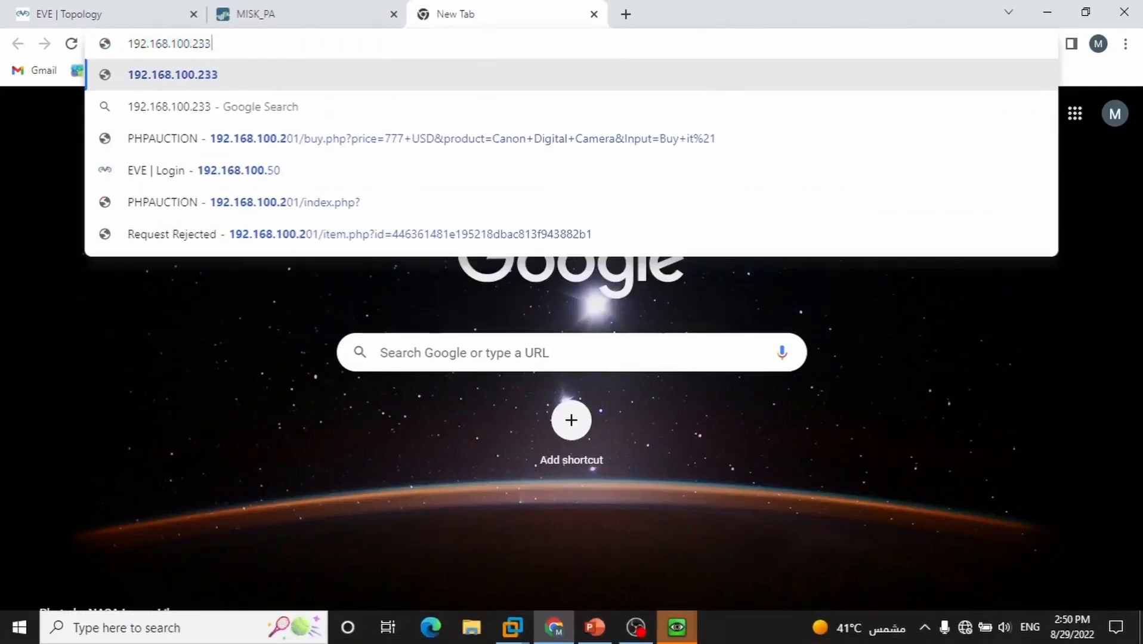
{"action": "key", "text": "Return"}
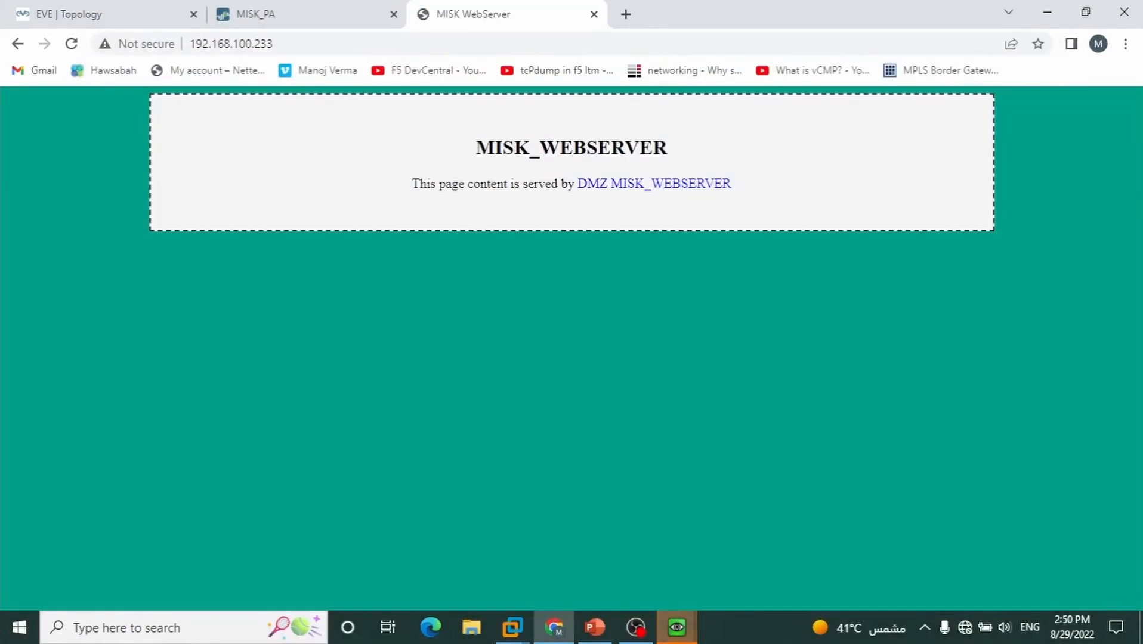
Open Command Prompt on the host PC, run ipconfig, and highlight the Wi-Fi adapter's IPv4 address
{"action": "key", "text": "super+s"}
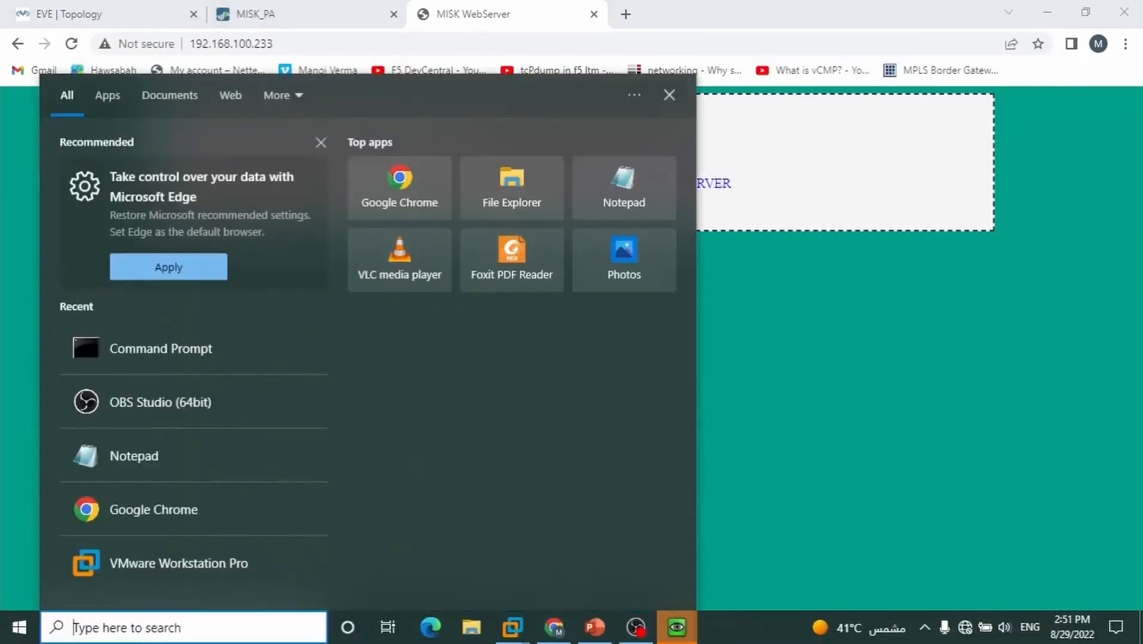
{"action": "type", "text": "cm"}
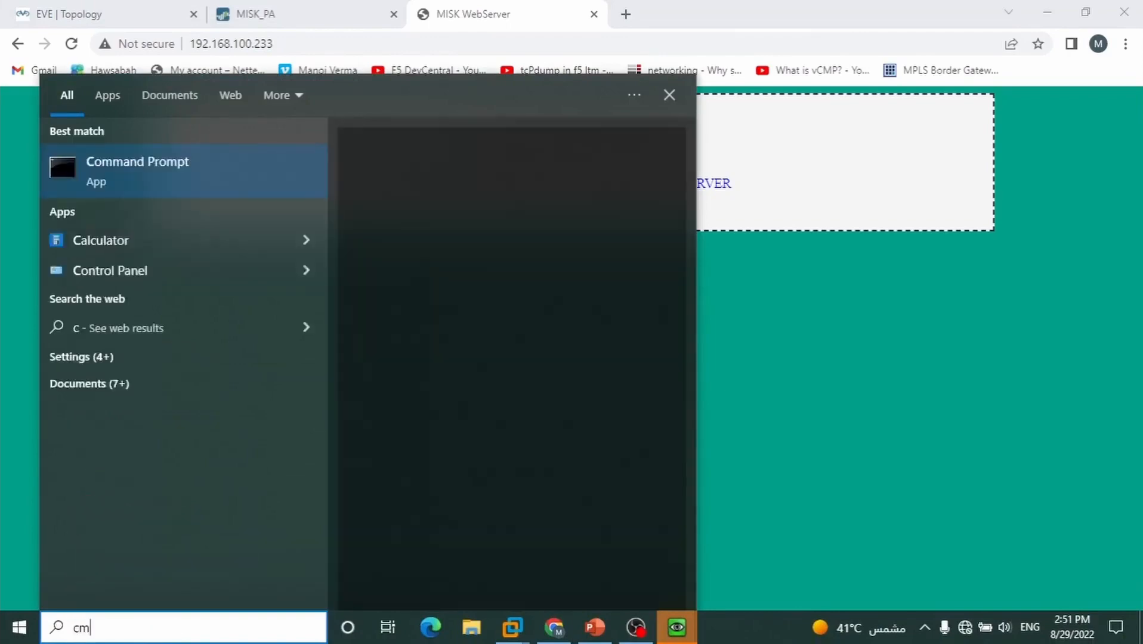
{"action": "type", "text": "d"}
{"action": "key", "text": "Return"}
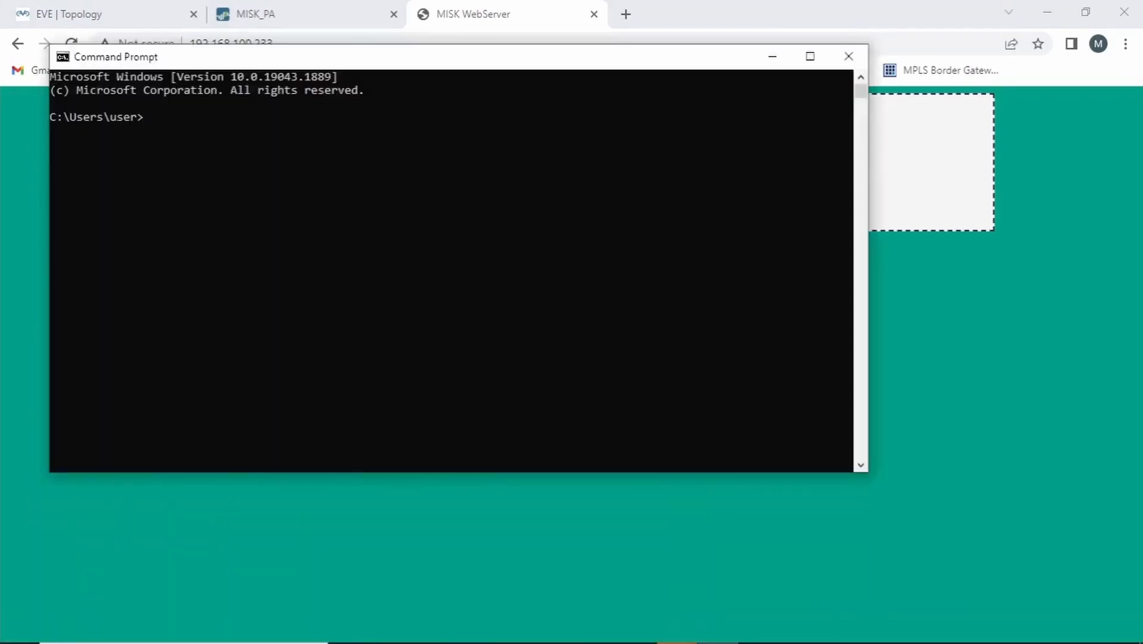
{"action": "type", "text": "ipconfig"}
{"action": "key", "text": "Return"}
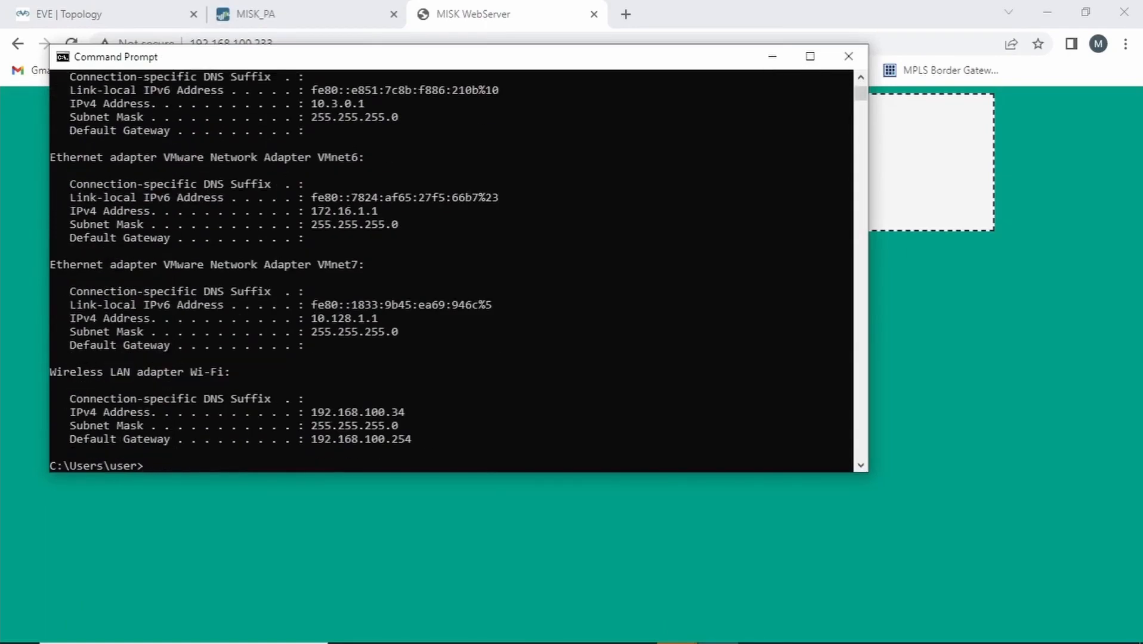
{"action": "left_click_drag", "start_coordinate": [306, 412], "coordinate": [411, 412]}
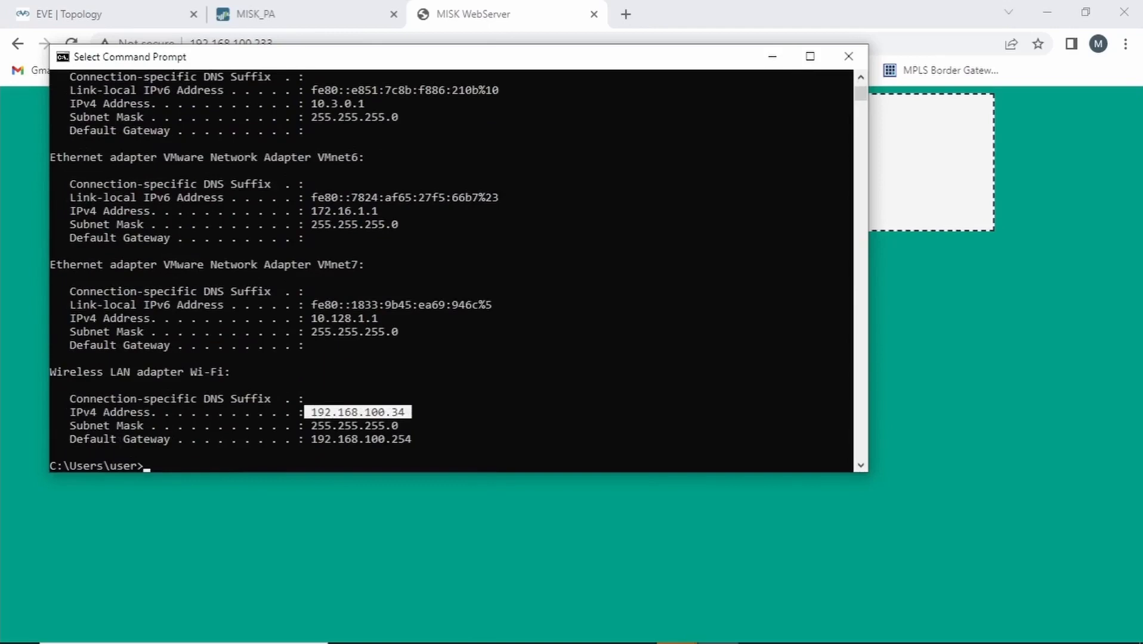
Close Command Prompt and review the web server page, the firewall's security rules, and the EVE topology's inside, DMZ and outside networks
{"action": "left_click", "coordinate": [848, 56]}
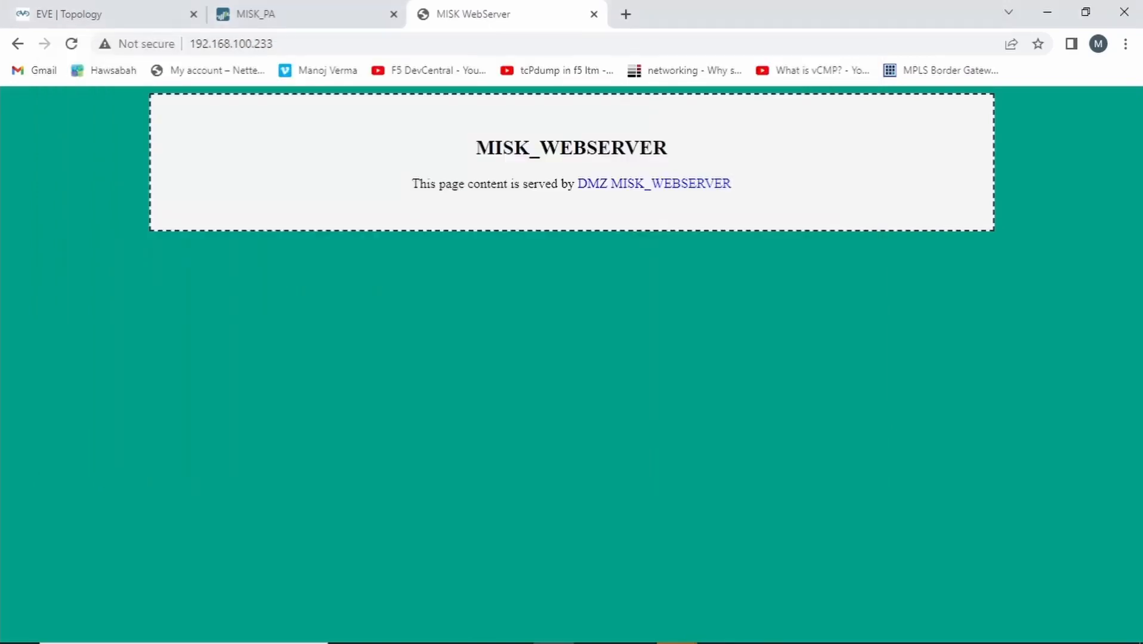
{"action": "left_click", "coordinate": [285, 12]}
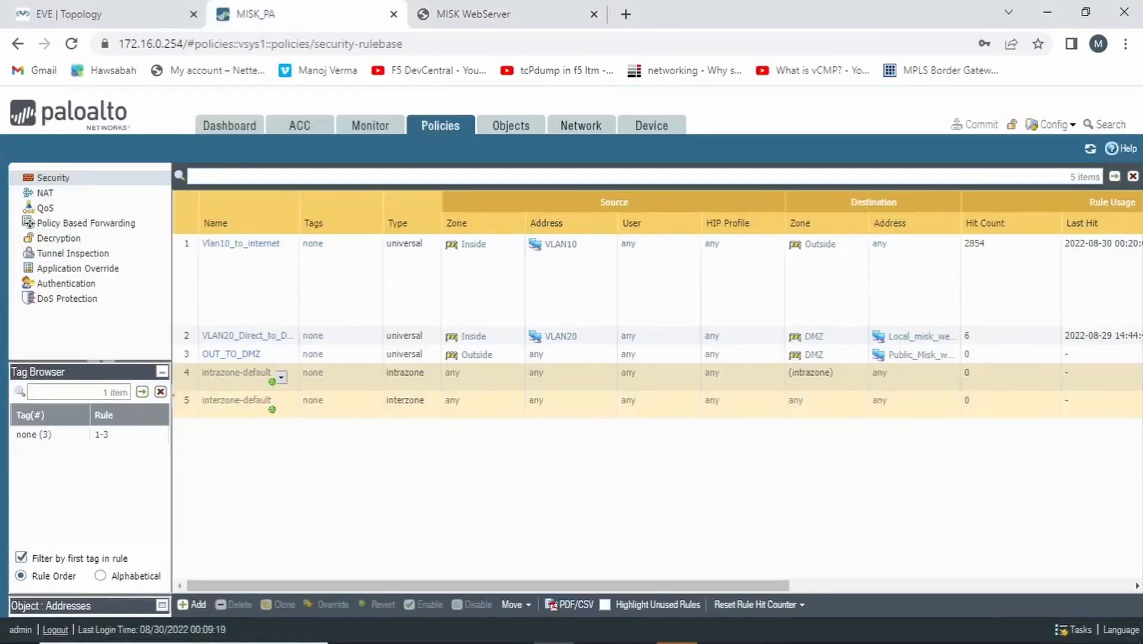
{"action": "left_click", "coordinate": [474, 14]}
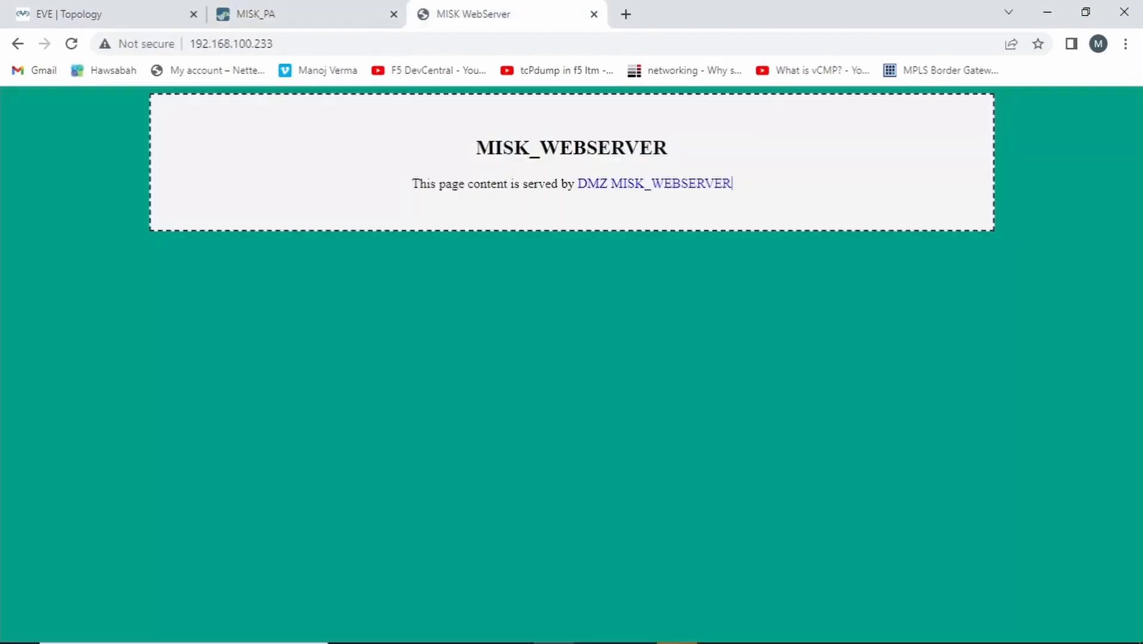
{"action": "left_click", "coordinate": [275, 13]}
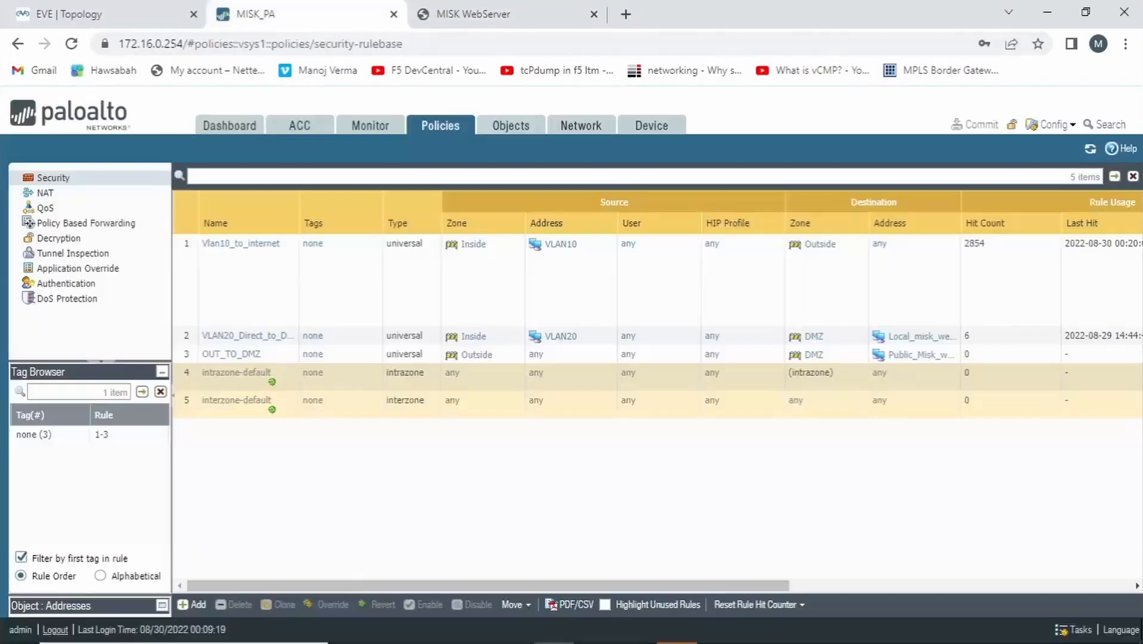
{"action": "left_click", "coordinate": [102, 13]}
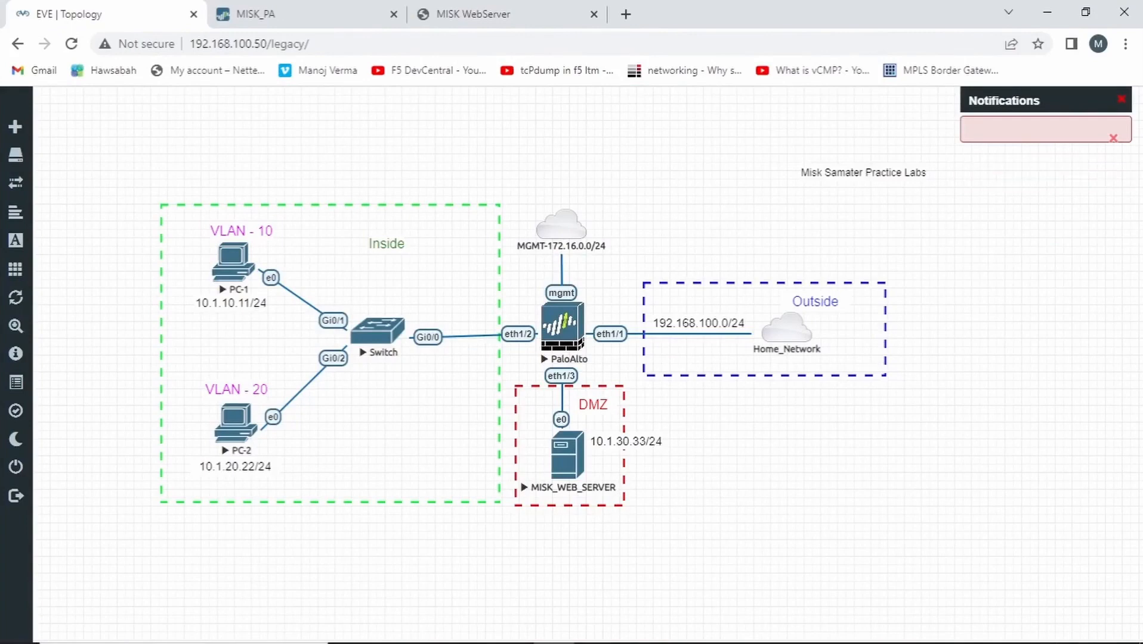
{"action": "left_click", "coordinate": [471, 13]}
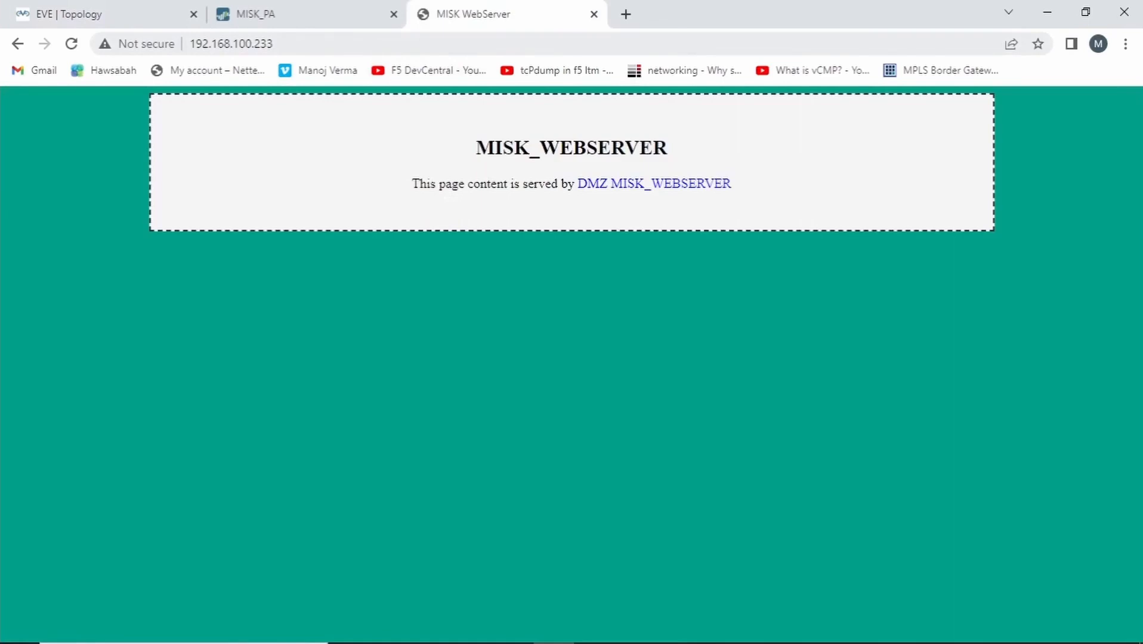
{"action": "left_click", "coordinate": [128, 13]}
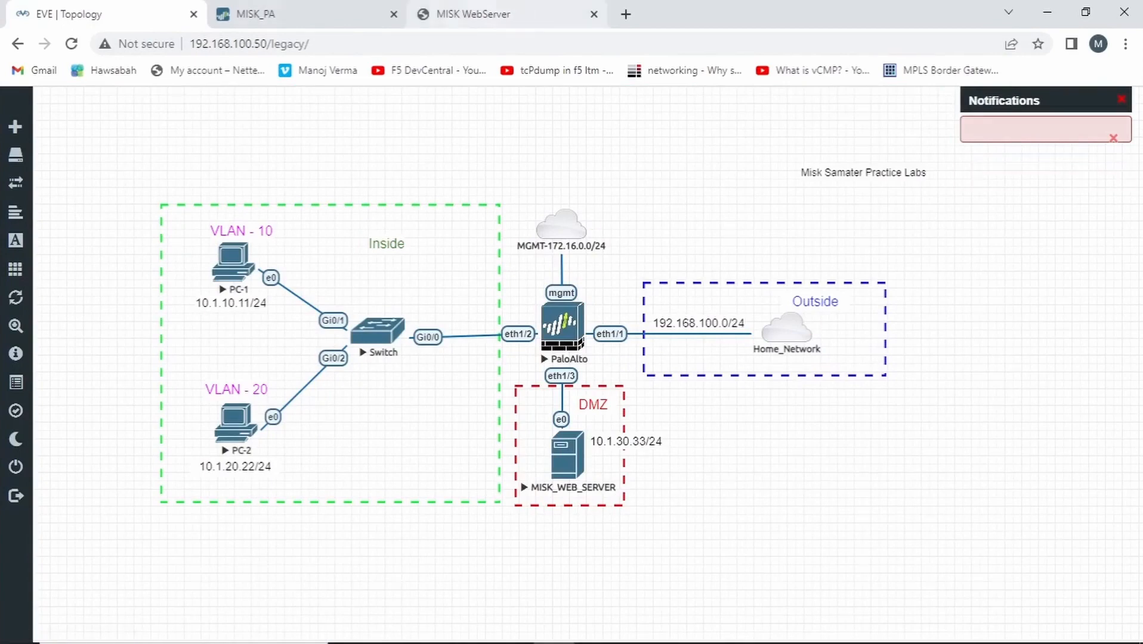
Create a new NAT policy rule on the firewall named Vlan10_to_DMZ
{"action": "left_click", "coordinate": [331, 14]}
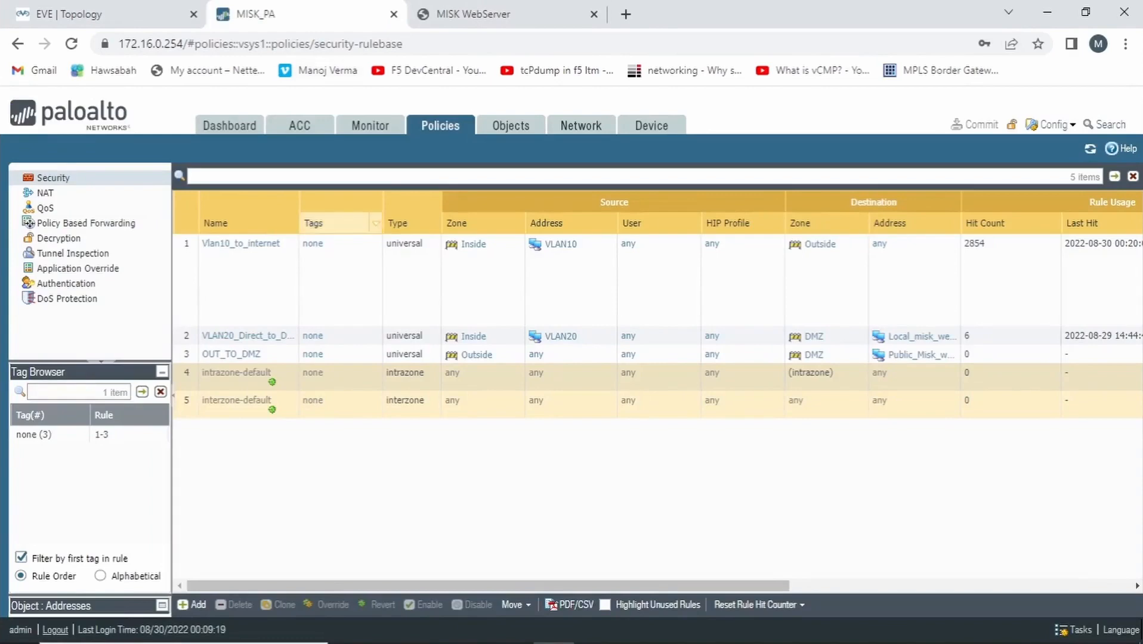
{"action": "left_click", "coordinate": [52, 192]}
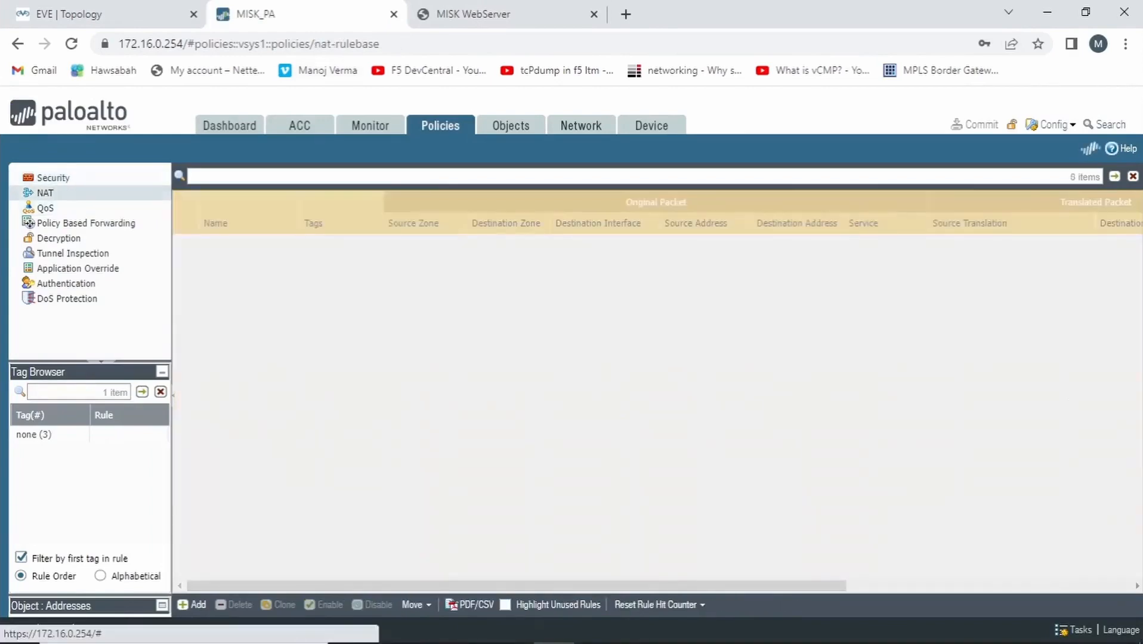
{"action": "left_click", "coordinate": [192, 604]}
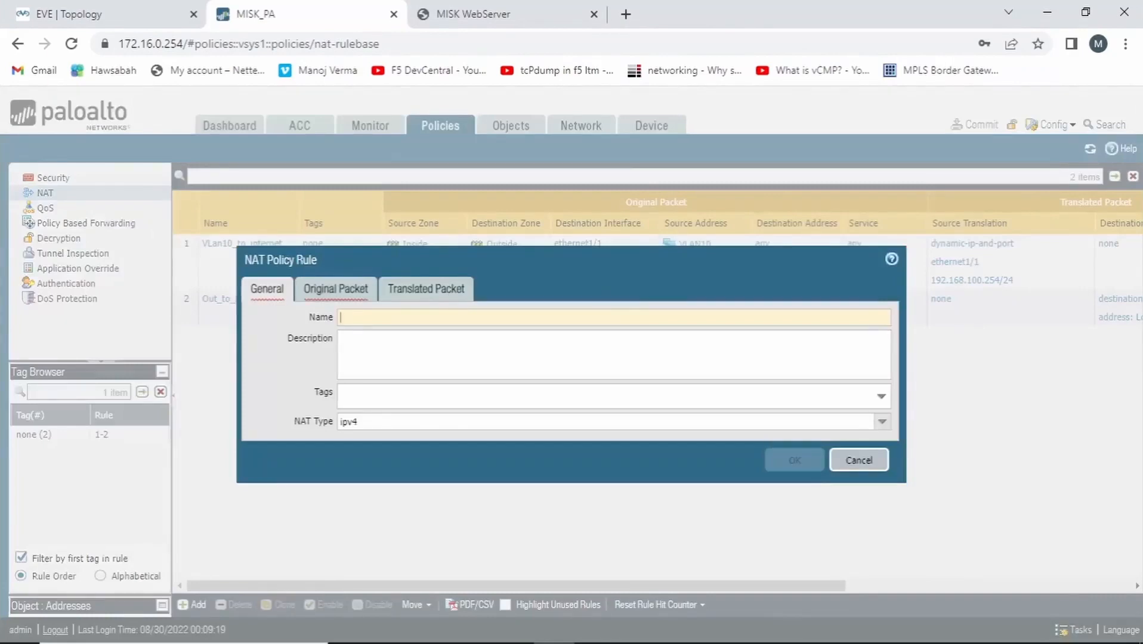
{"action": "type", "text": "Vlan10_to_"}
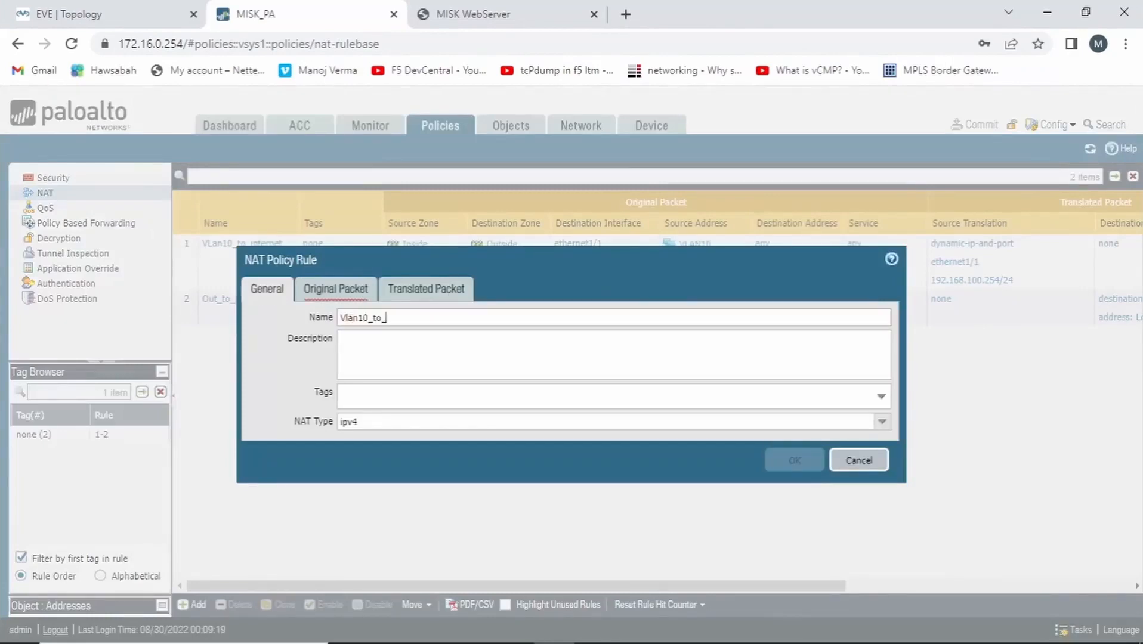
{"action": "type", "text": "DMZ"}
Set the NAT rule's original packet source zone to Inside and its destination zone to Outside
{"action": "left_click", "coordinate": [336, 289]}
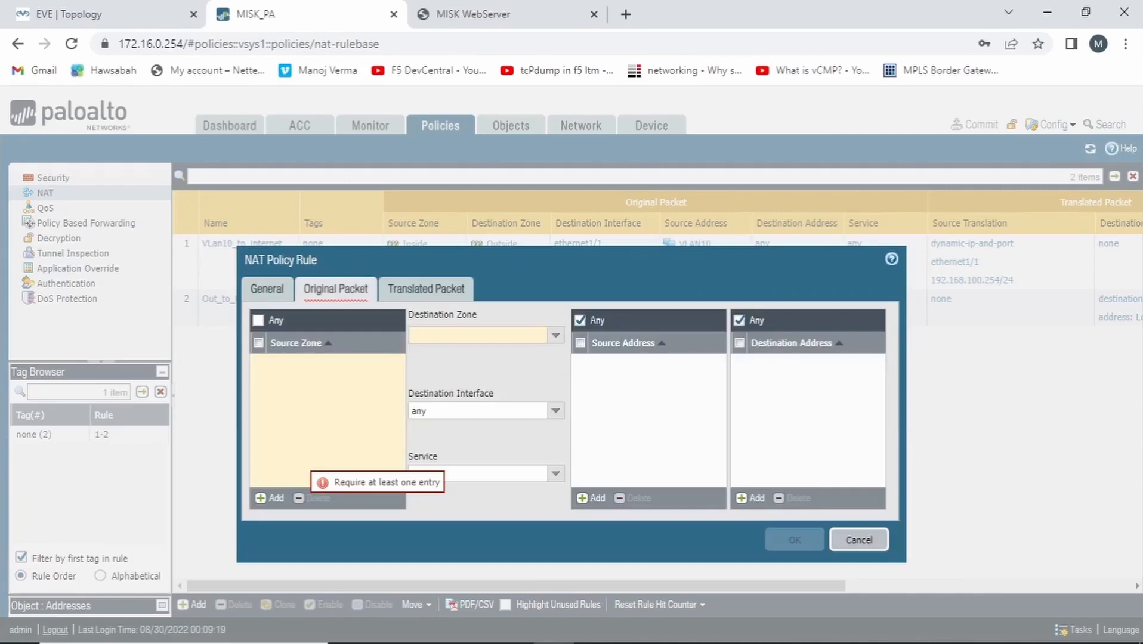
{"action": "left_click", "coordinate": [270, 498]}
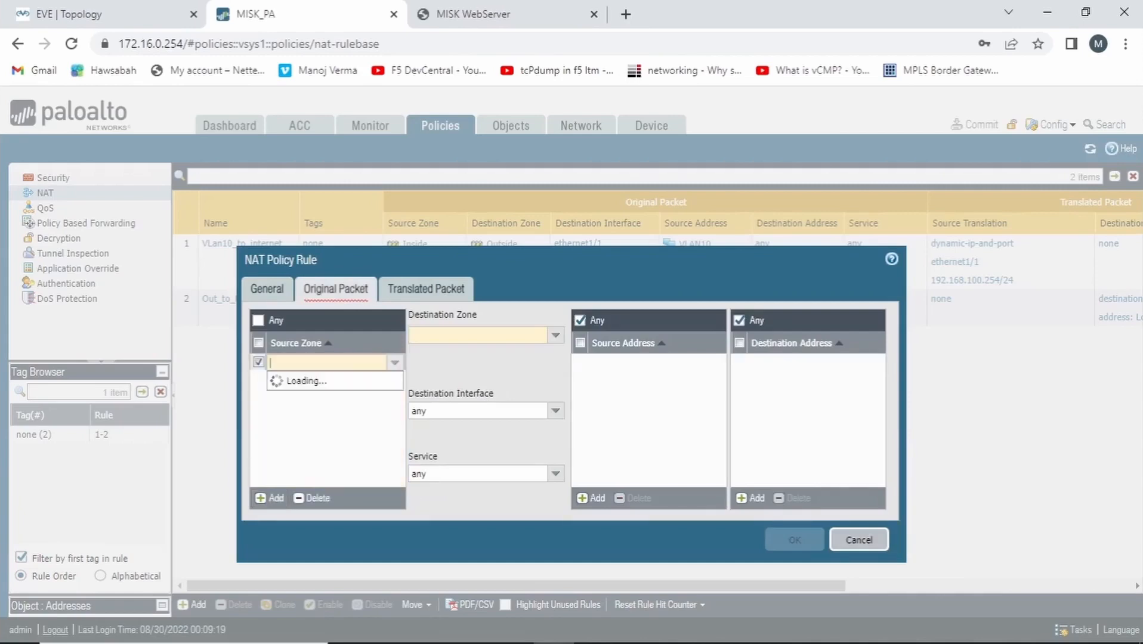
{"action": "left_click", "coordinate": [290, 396]}
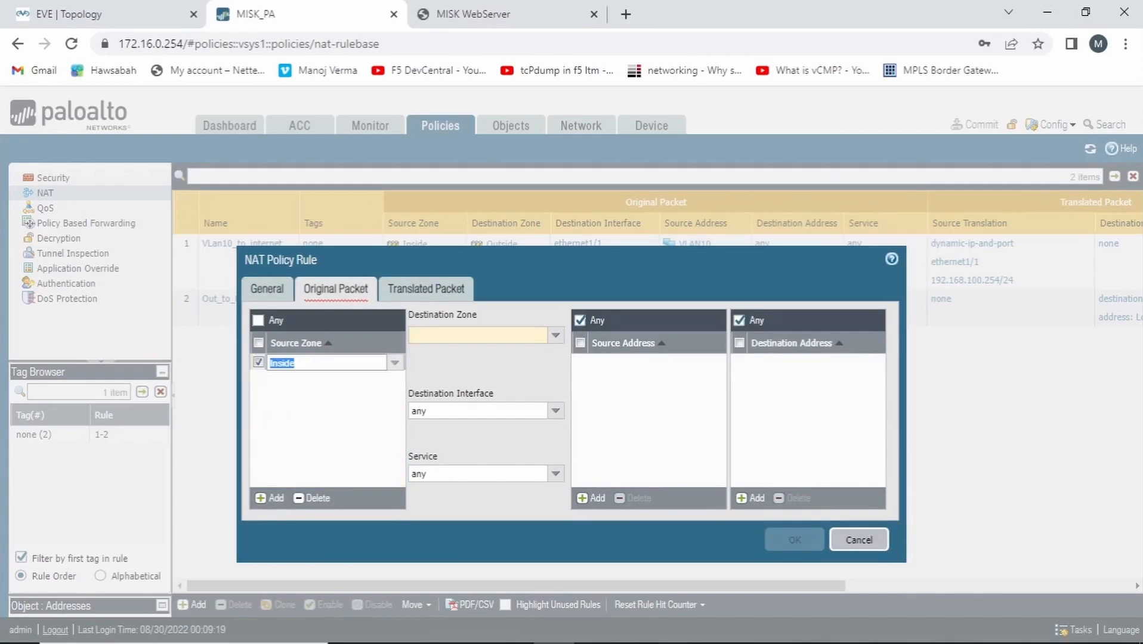
{"action": "left_click", "coordinate": [556, 335]}
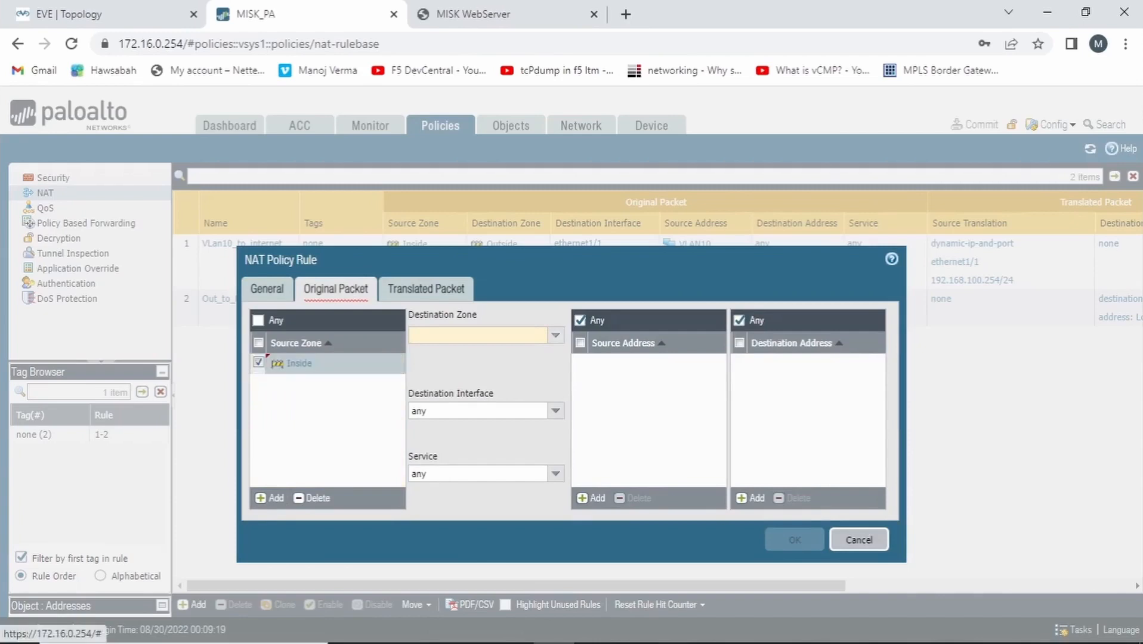
{"action": "left_click", "coordinate": [429, 386]}
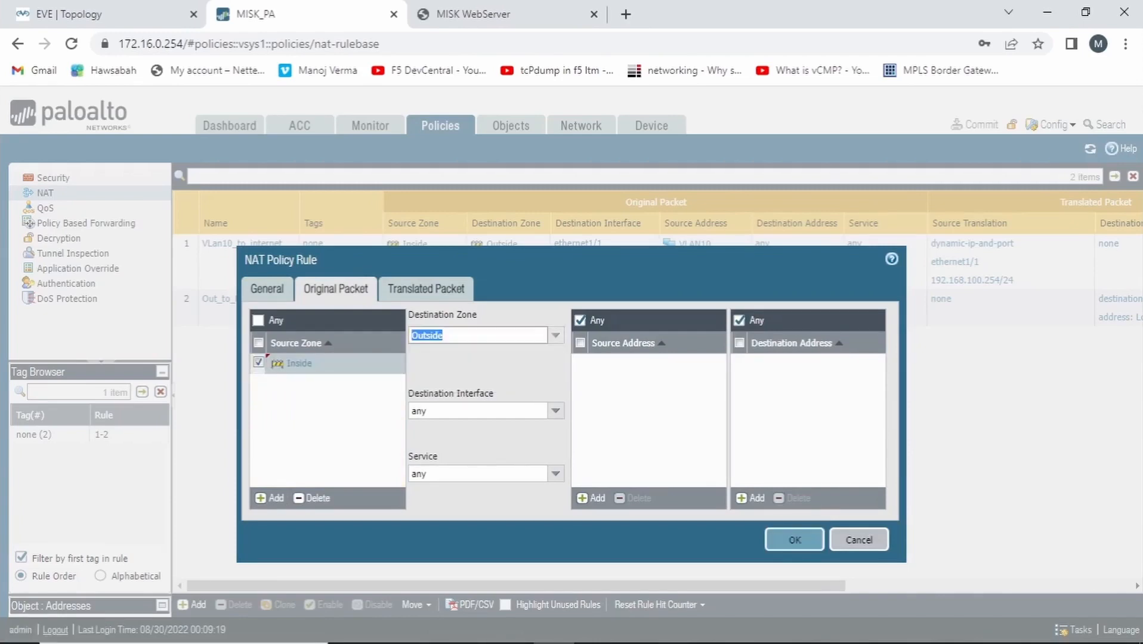
Add VLAN10 as the NAT rule's source address and Public_Misk_webServer as its destination address
{"action": "left_click", "coordinate": [591, 498]}
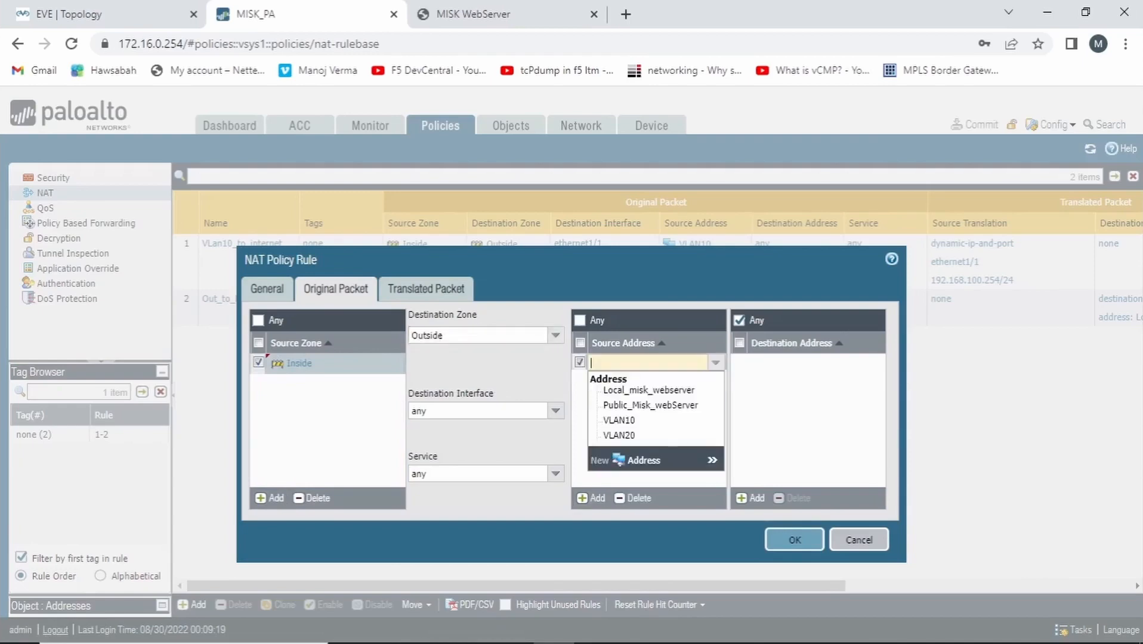
{"action": "left_click", "coordinate": [609, 434]}
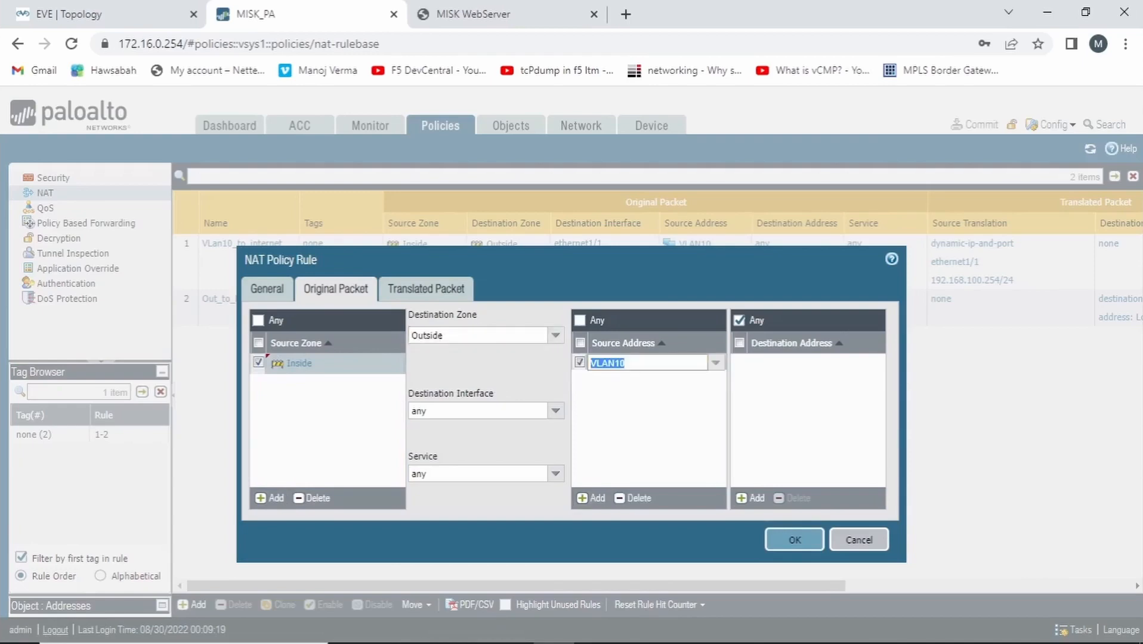
{"action": "left_click", "coordinate": [751, 498]}
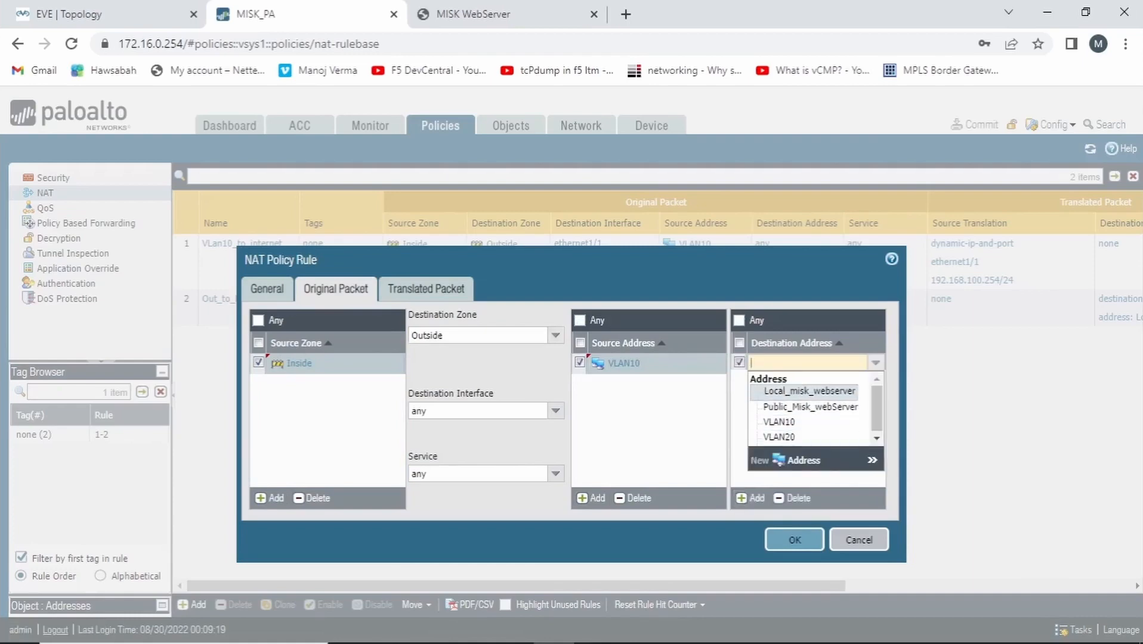
{"action": "left_click", "coordinate": [812, 406]}
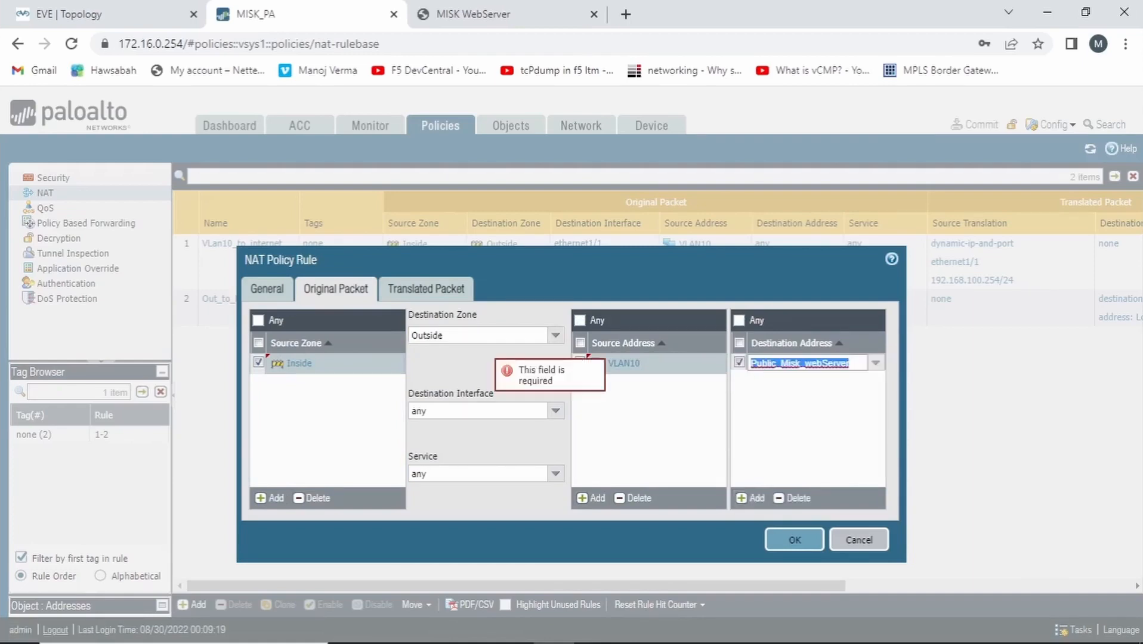
Set the NAT rule's destination address translation to Static IP with translated address Local_misk_webserver, and save the rule
{"action": "left_click", "coordinate": [426, 289]}
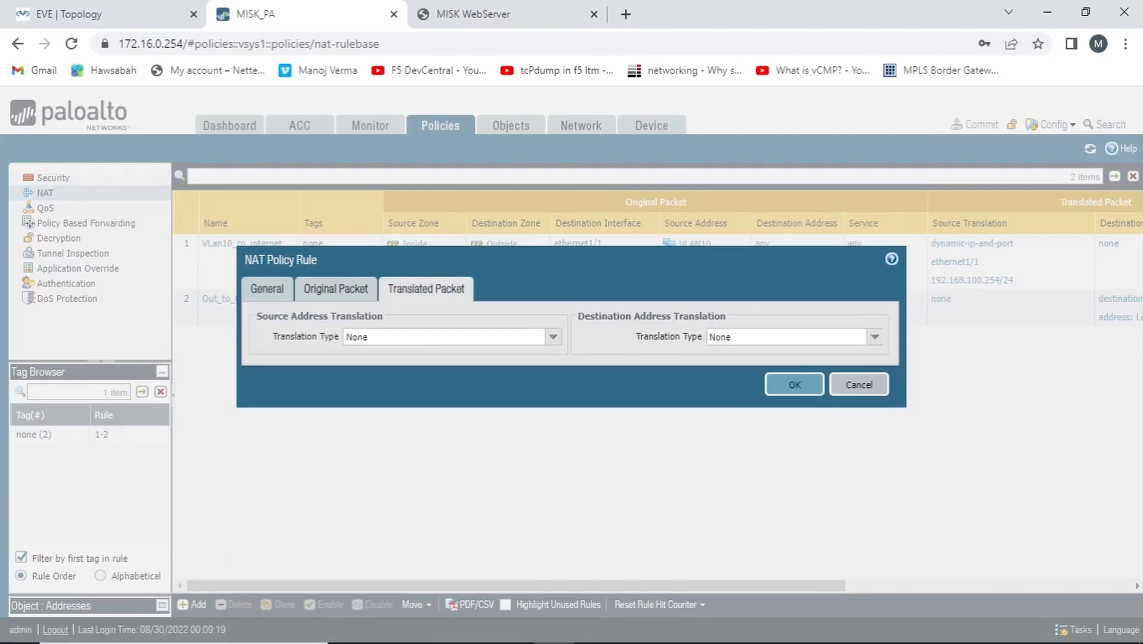
{"action": "left_click", "coordinate": [875, 337]}
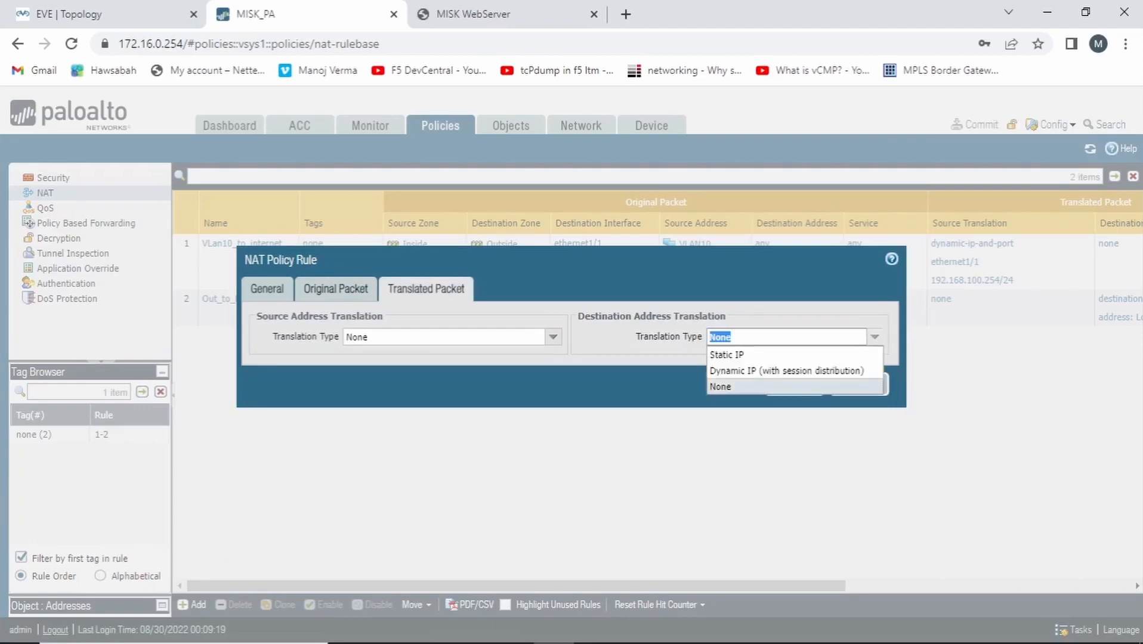
{"action": "left_click", "coordinate": [770, 356]}
{"action": "left_click", "coordinate": [875, 358]}
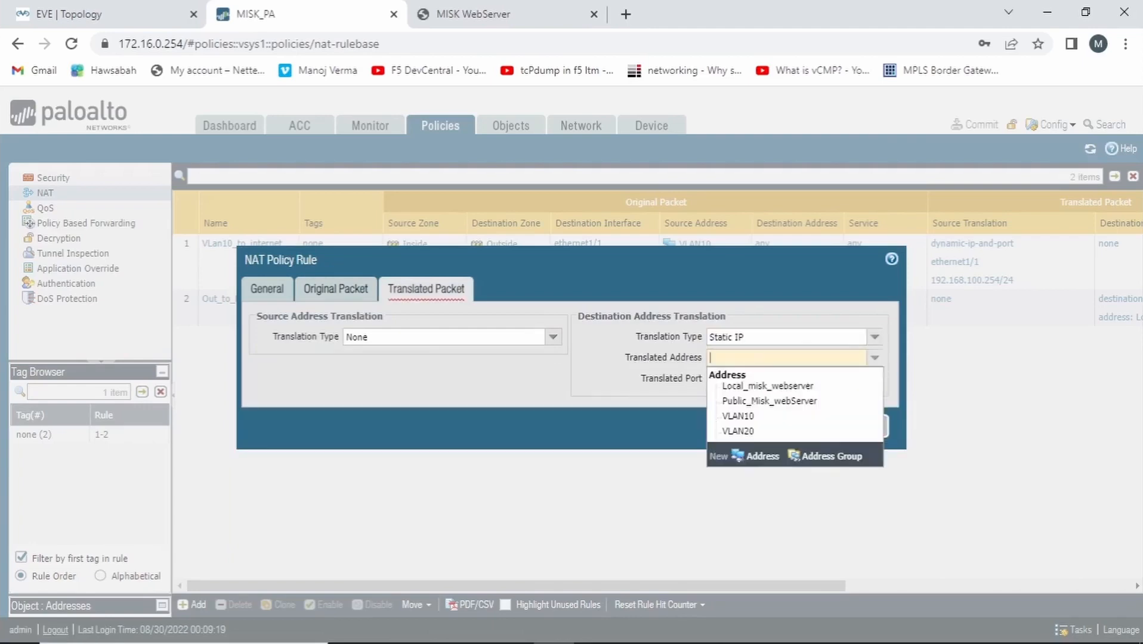
{"action": "left_click", "coordinate": [752, 387]}
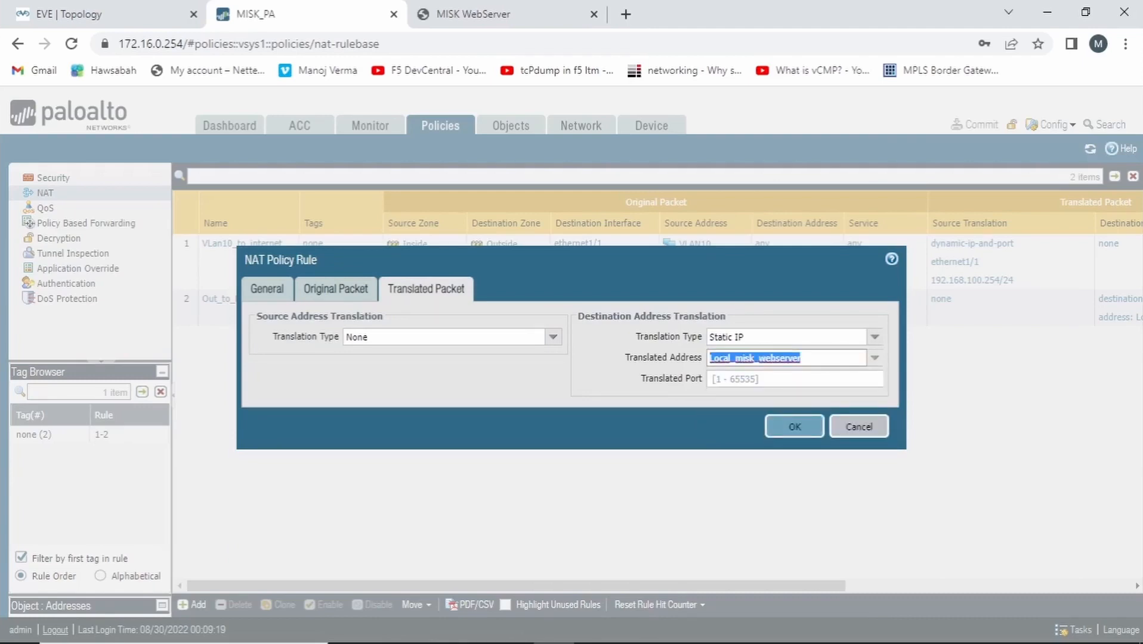
{"action": "left_click", "coordinate": [794, 427]}
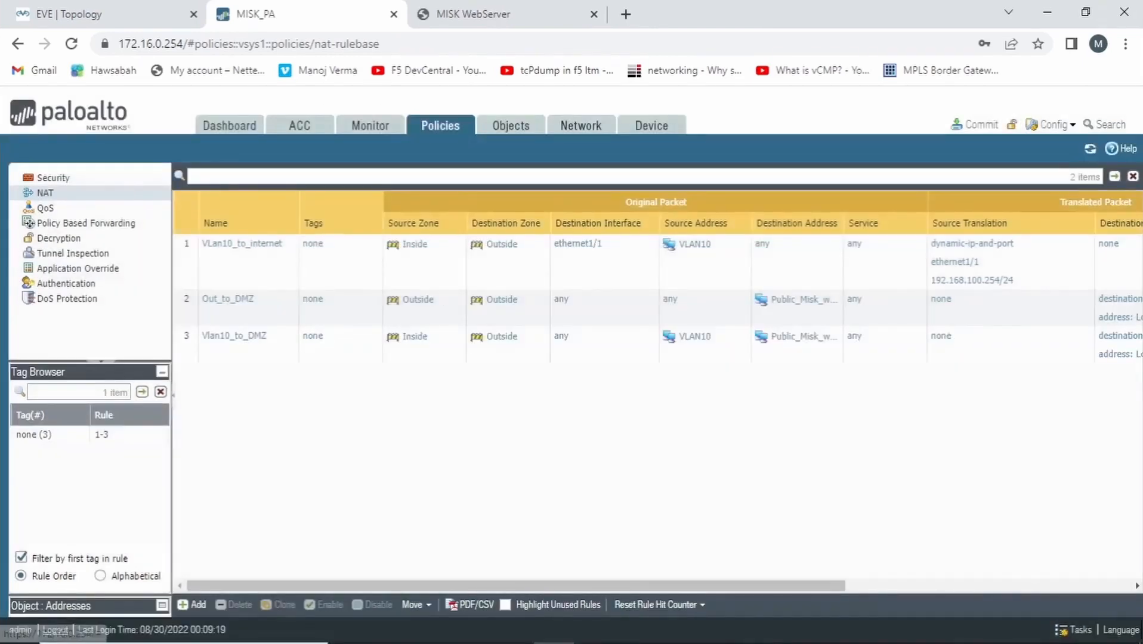
Create a new security policy rule named VLAN10_to_DMZ
{"action": "left_click", "coordinate": [53, 178]}
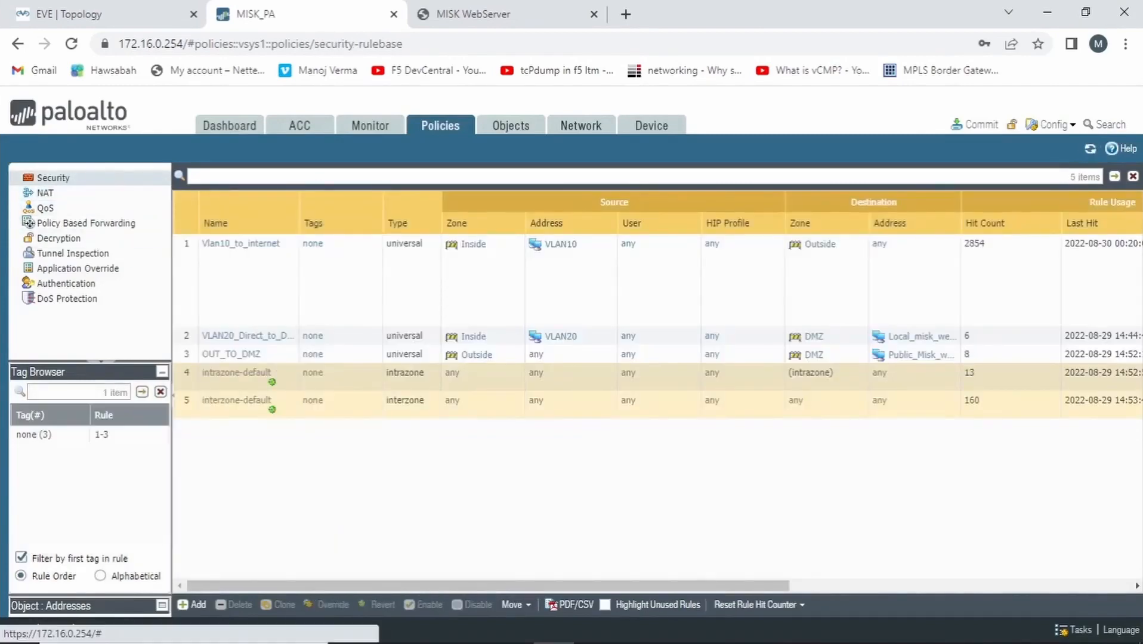
{"action": "left_click", "coordinate": [192, 605]}
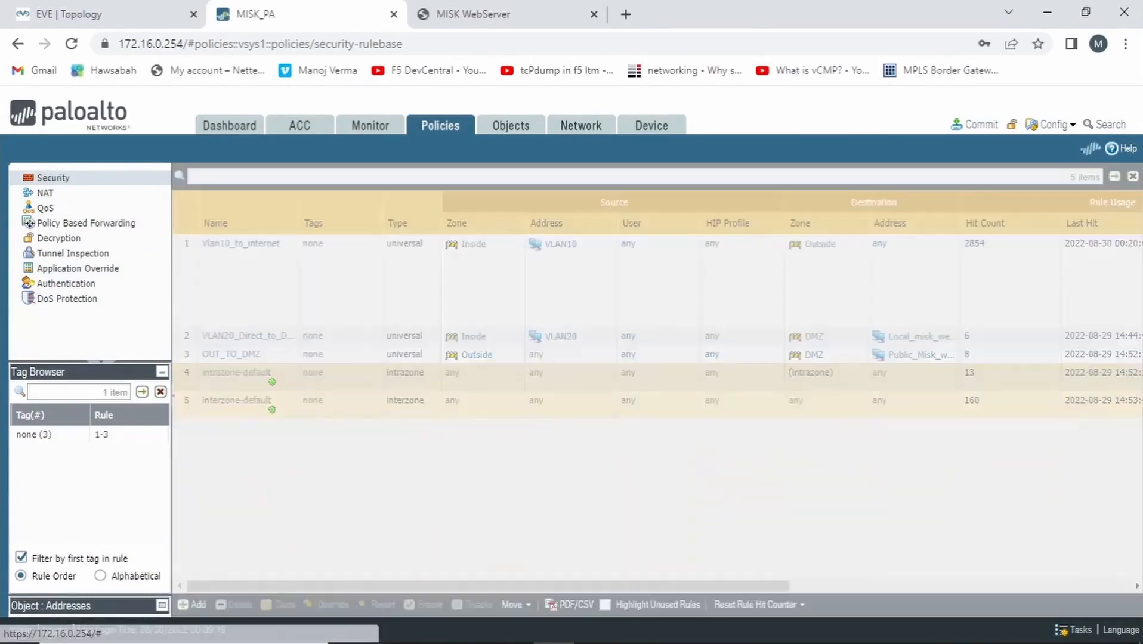
{"action": "type", "text": "VL"}
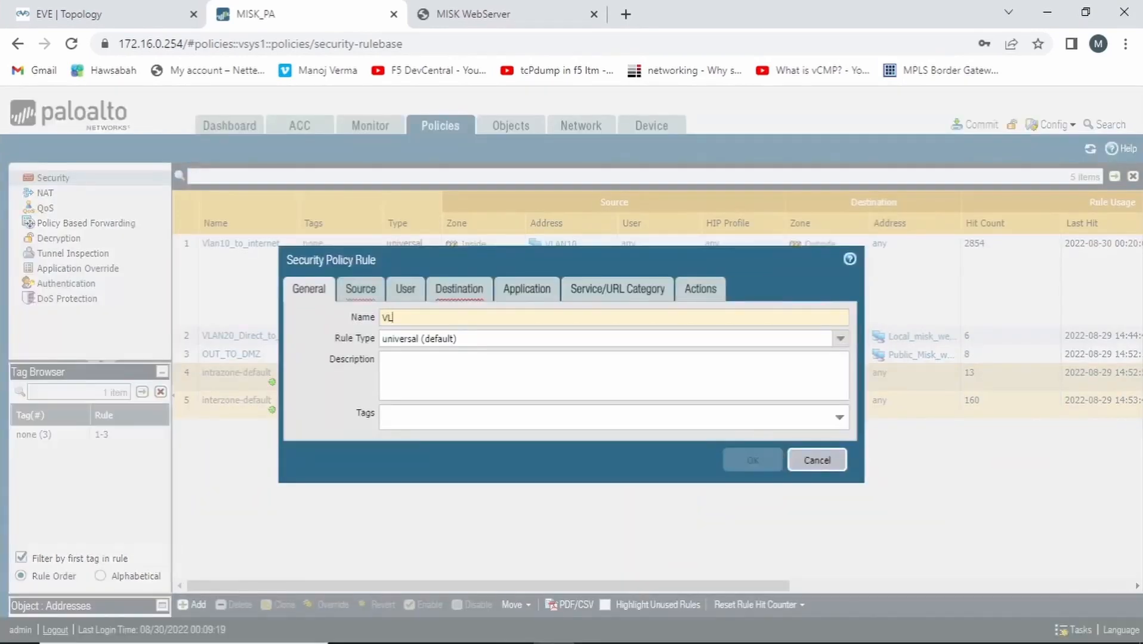
{"action": "type", "text": "AN10_to_DMZ"}
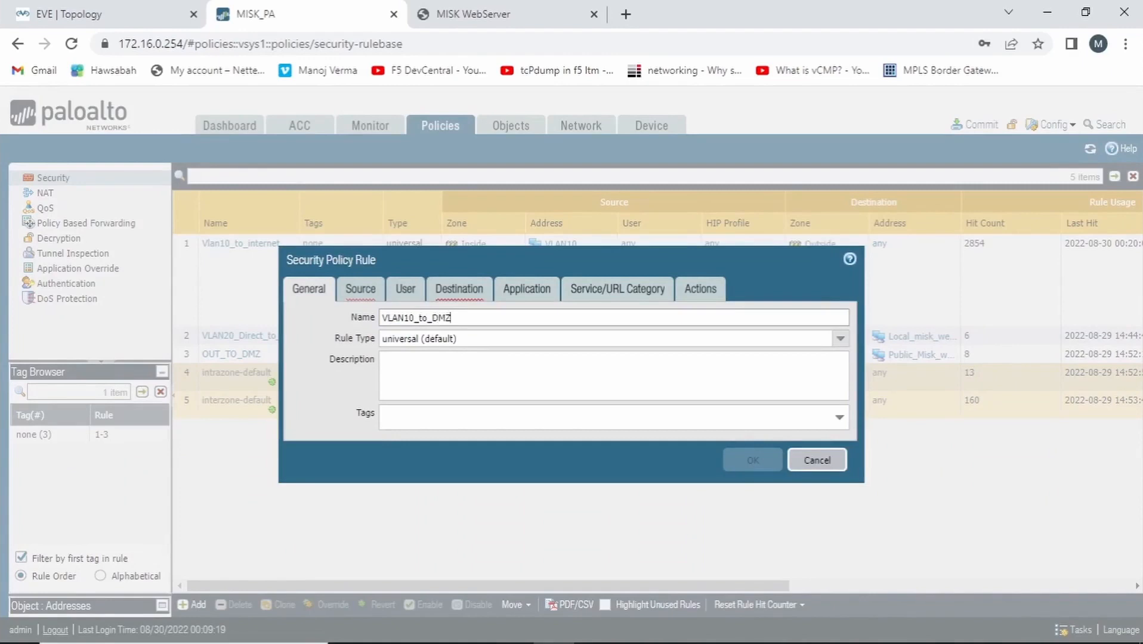
Set the security rule's source zone to Inside and its source address to VLAN10
{"action": "left_click", "coordinate": [361, 288]}
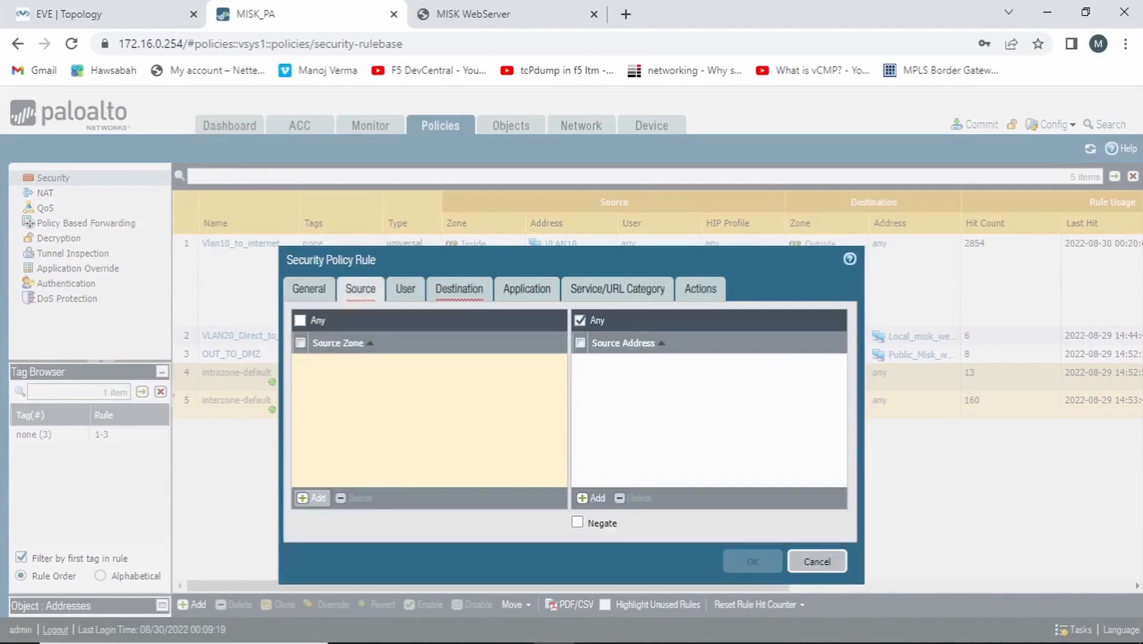
{"action": "left_click", "coordinate": [311, 498]}
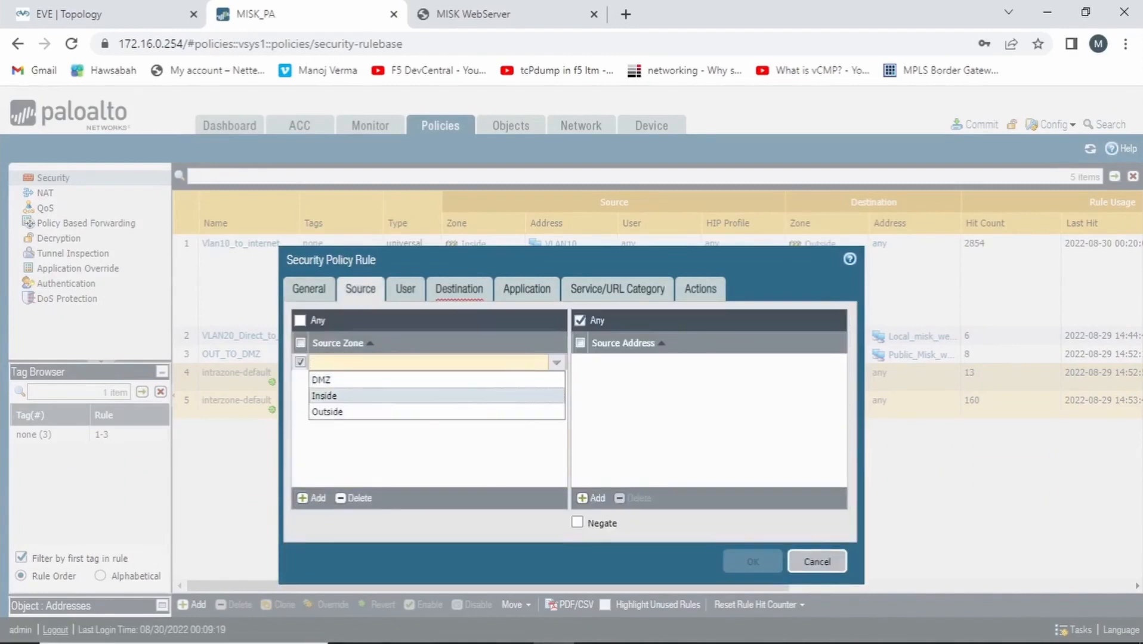
{"action": "left_click", "coordinate": [324, 395]}
{"action": "left_click", "coordinate": [591, 498]}
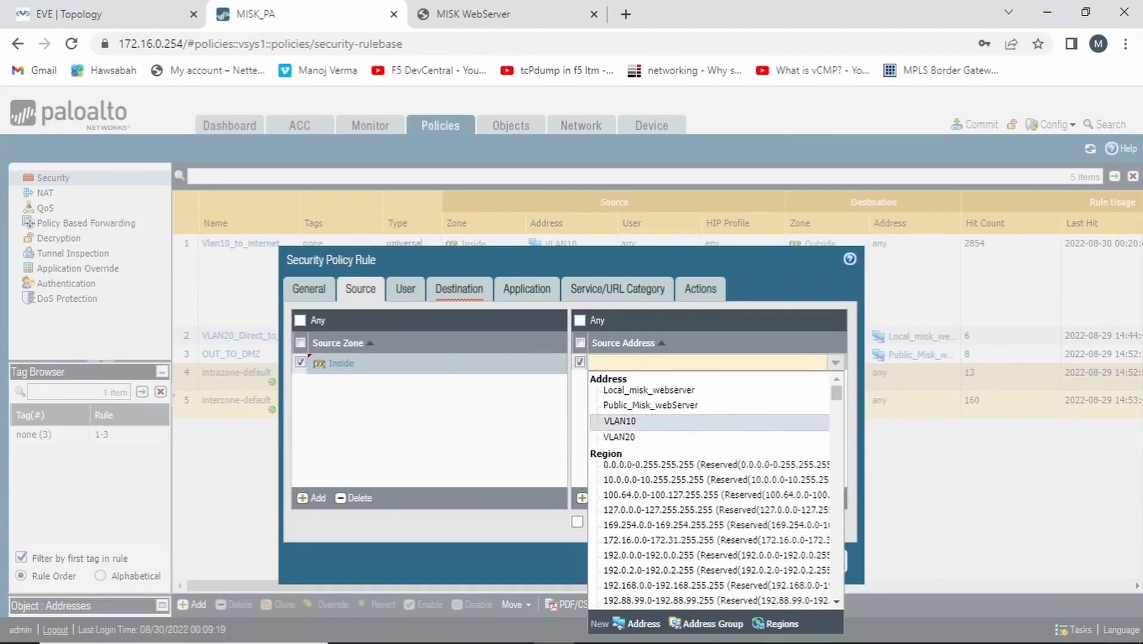
{"action": "left_click", "coordinate": [621, 421]}
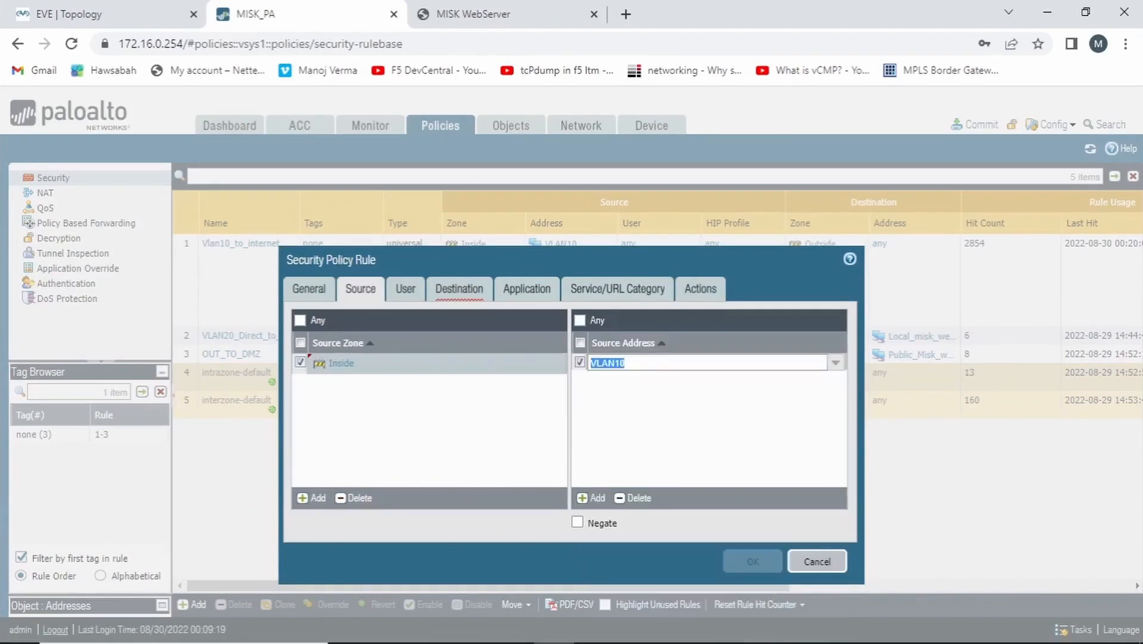
Set the VLAN10_to_DMZ security rule's destination zone to DMZ and its destination address to Public_Misk_webServer
{"action": "left_click", "coordinate": [459, 289]}
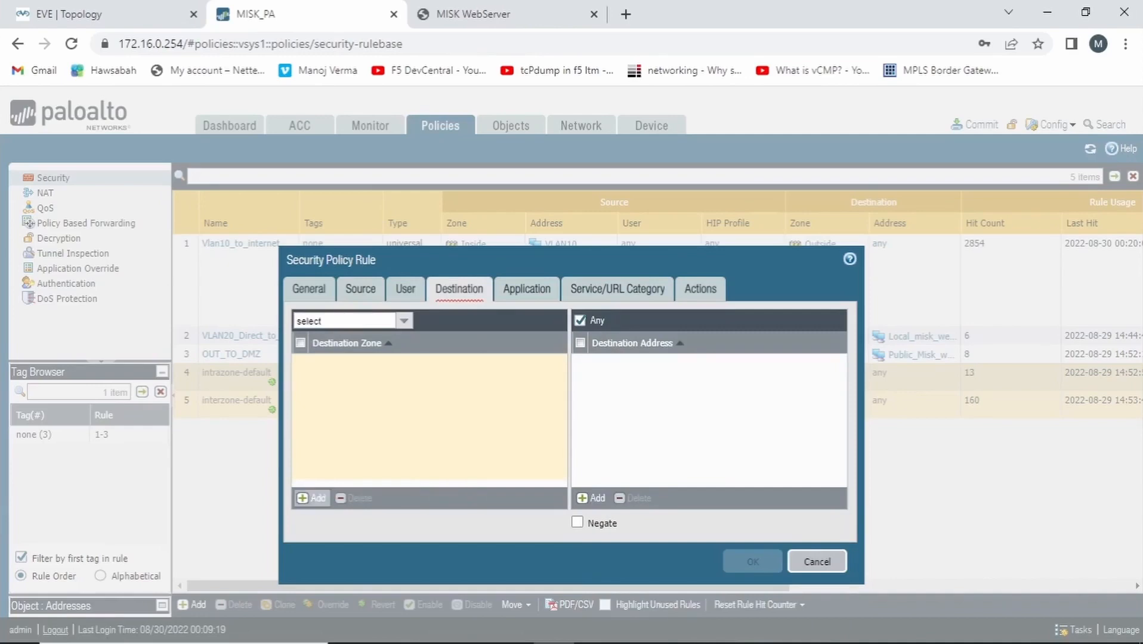
{"action": "left_click", "coordinate": [312, 498]}
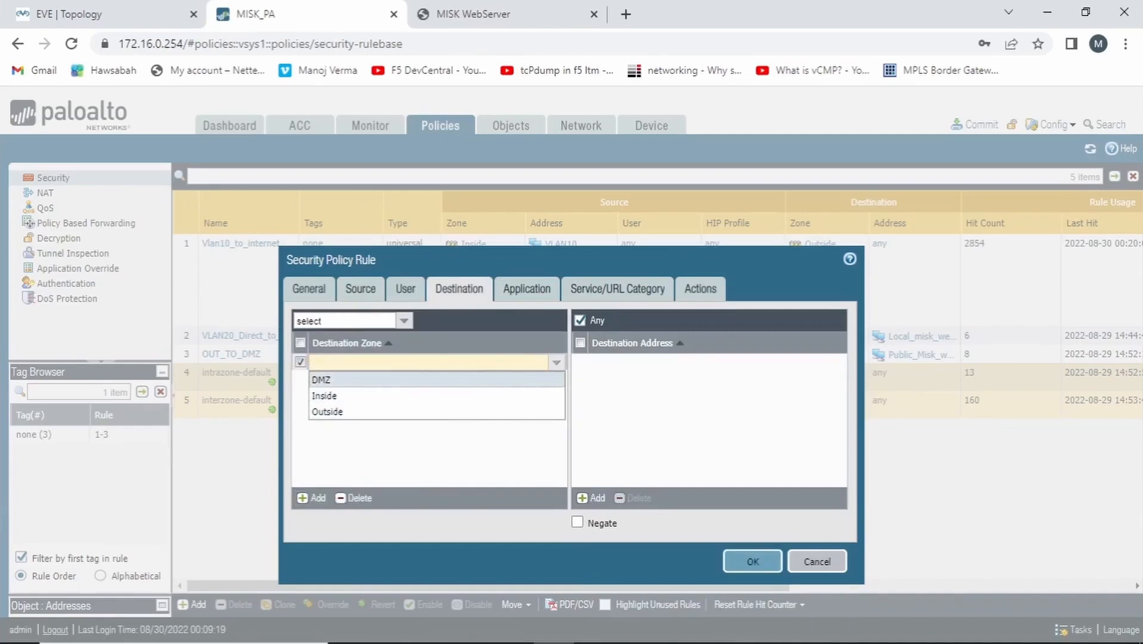
{"action": "left_click", "coordinate": [321, 380]}
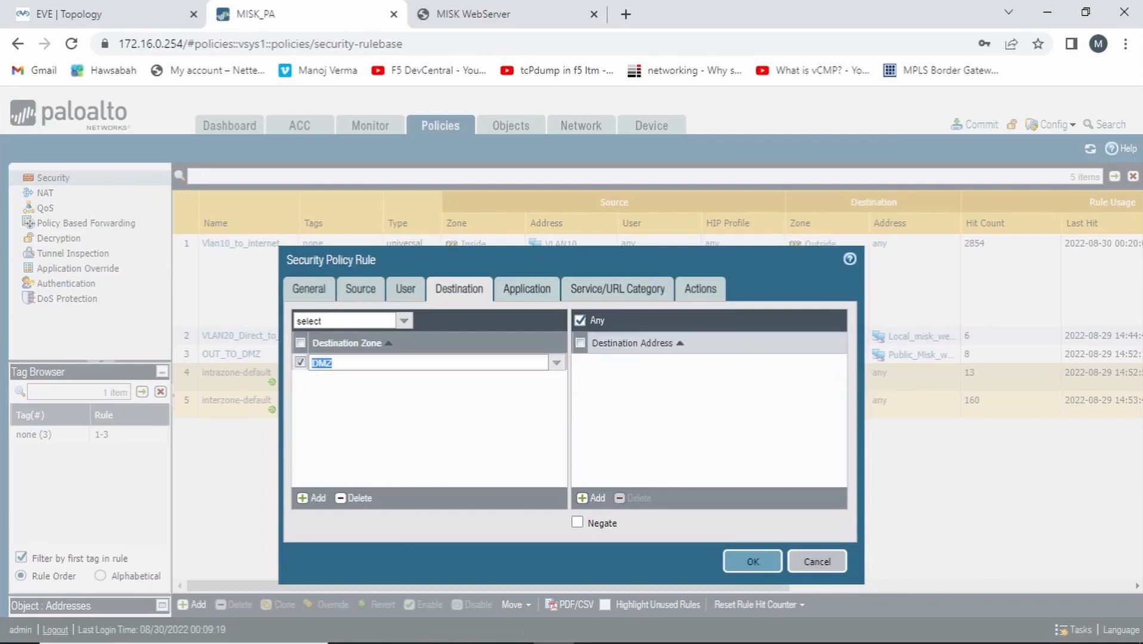
{"action": "left_click", "coordinate": [588, 498]}
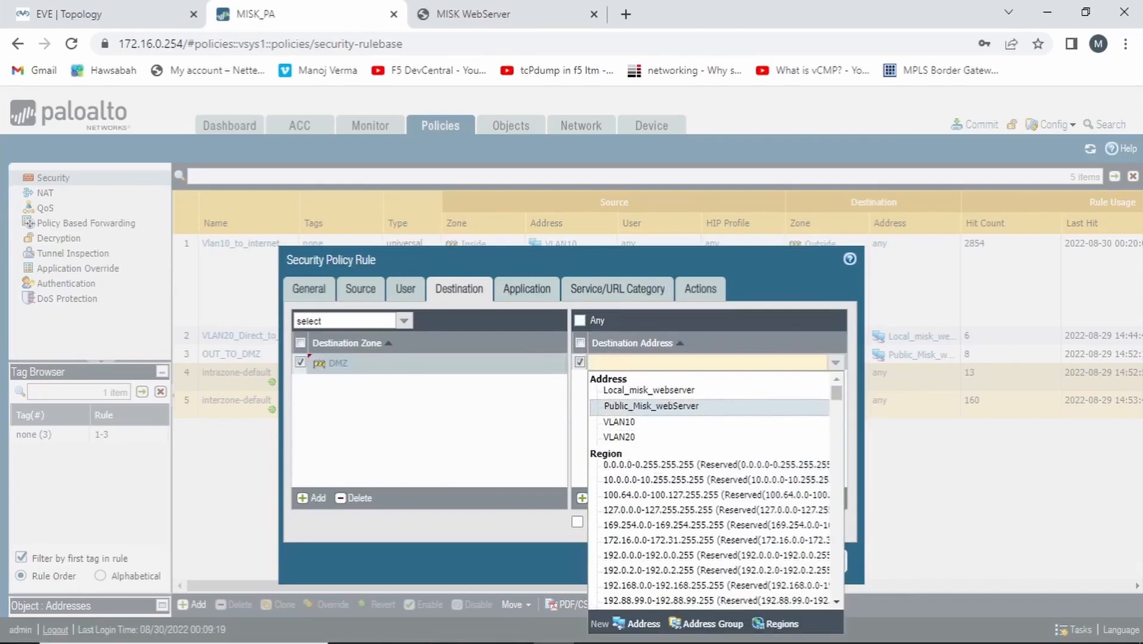
{"action": "left_click", "coordinate": [663, 405]}
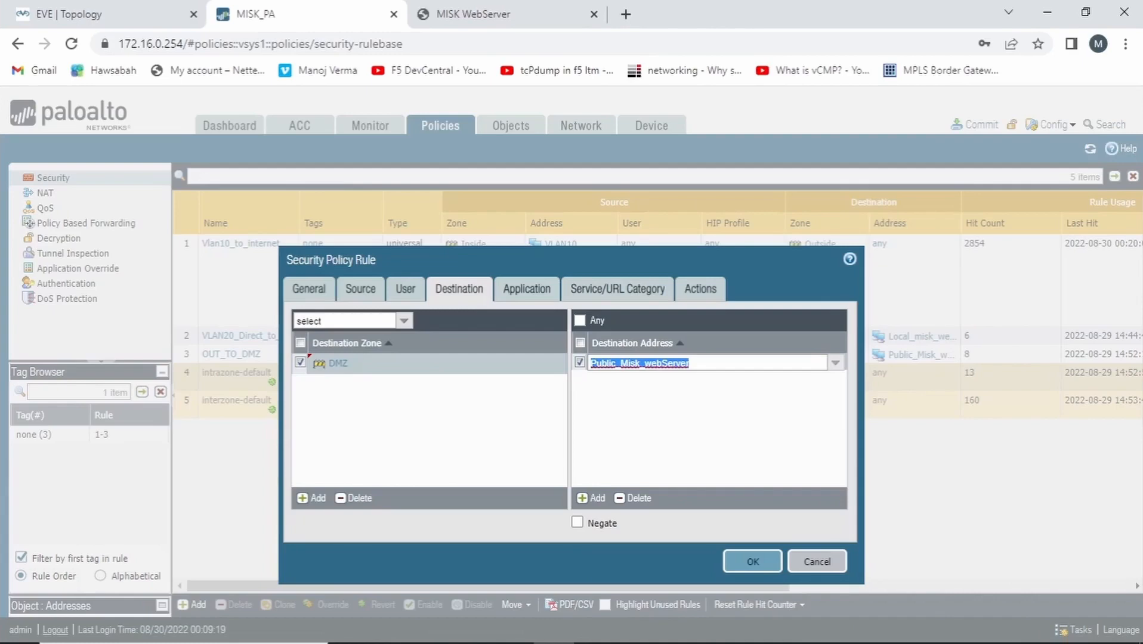
Add web-browsing as the security rule's application and save the rule with the Allow action
{"action": "left_click", "coordinate": [527, 289]}
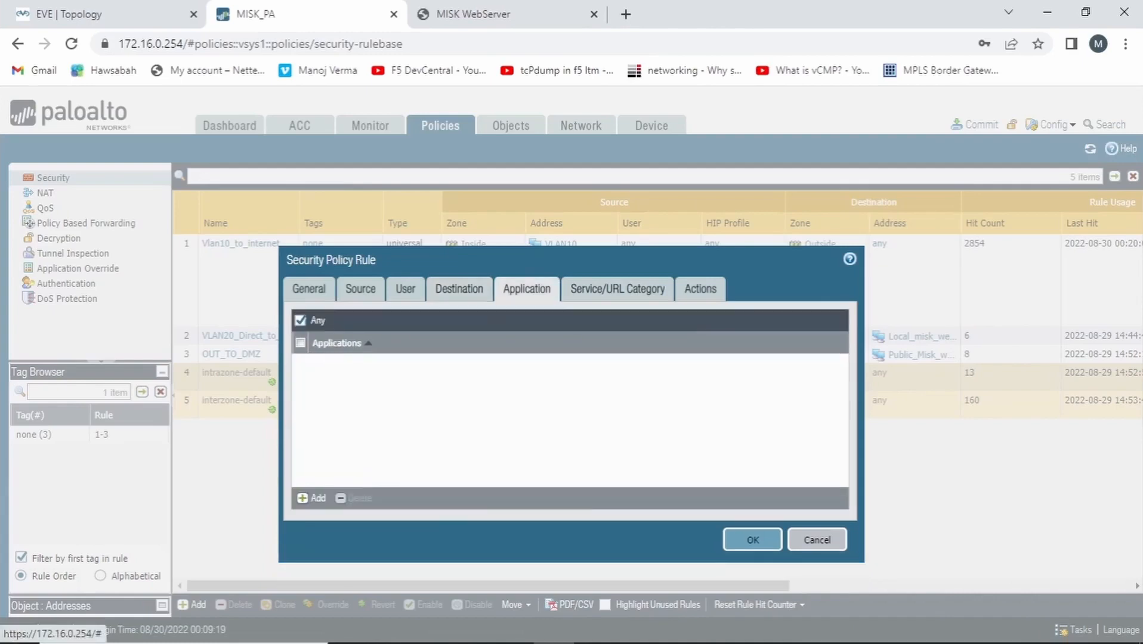
{"action": "left_click", "coordinate": [312, 499]}
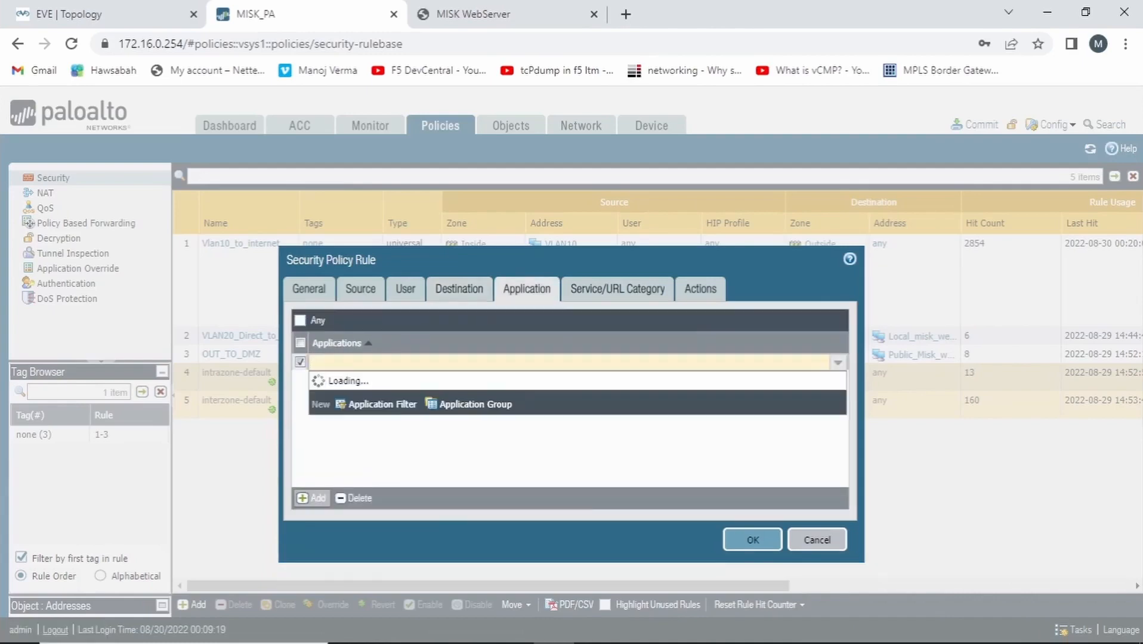
{"action": "type", "text": "web-"}
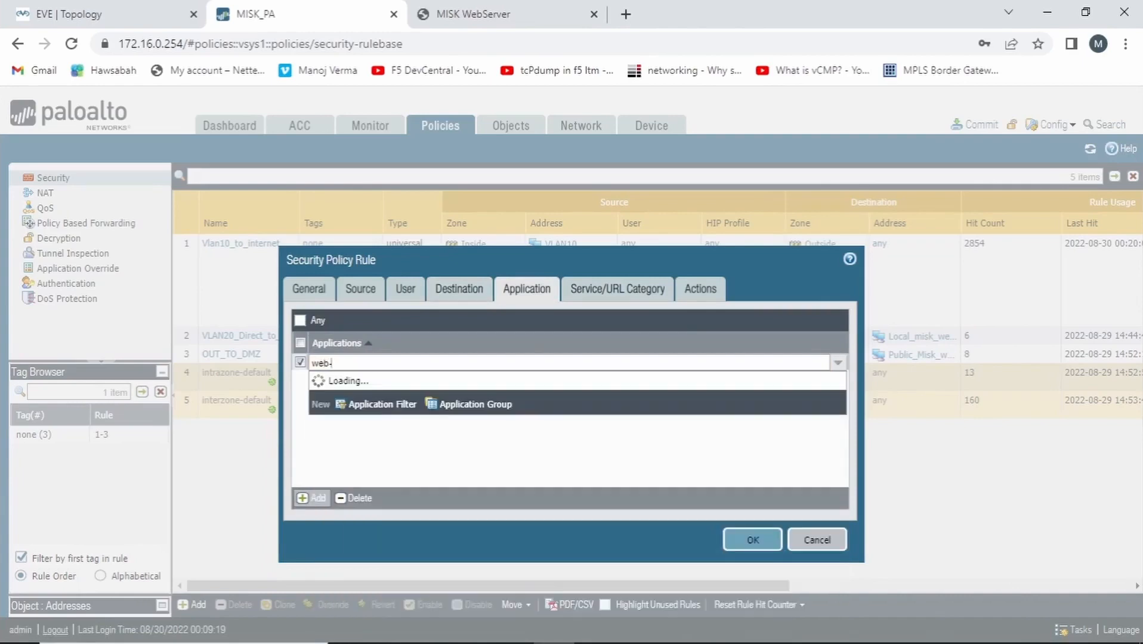
{"action": "type", "text": "bro"}
{"action": "left_click", "coordinate": [354, 391]}
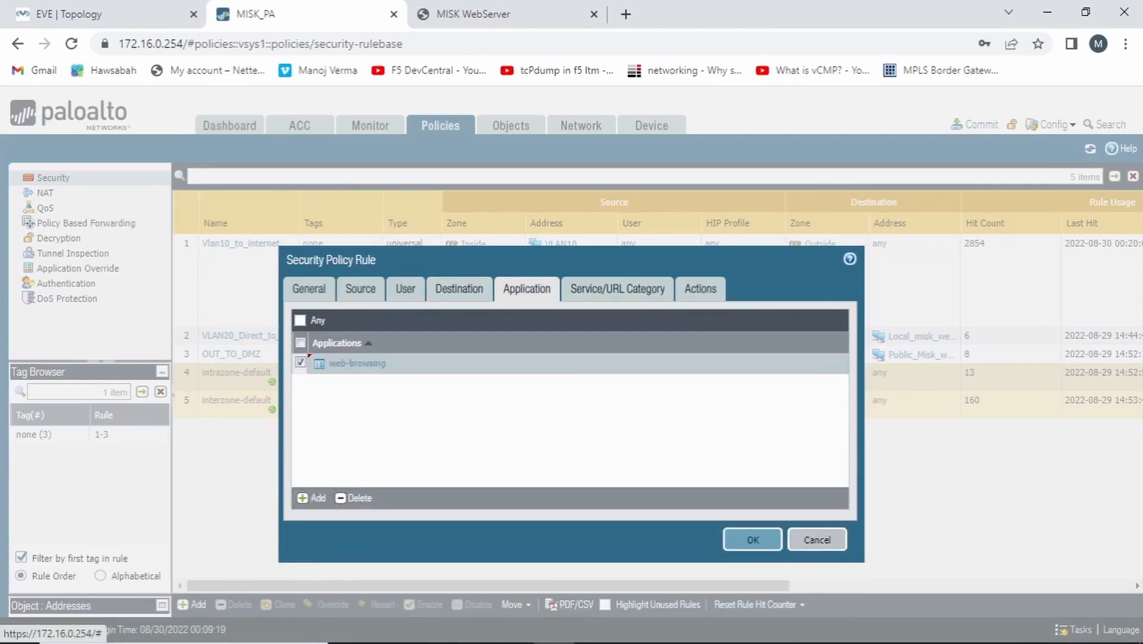
{"action": "left_click", "coordinate": [701, 288]}
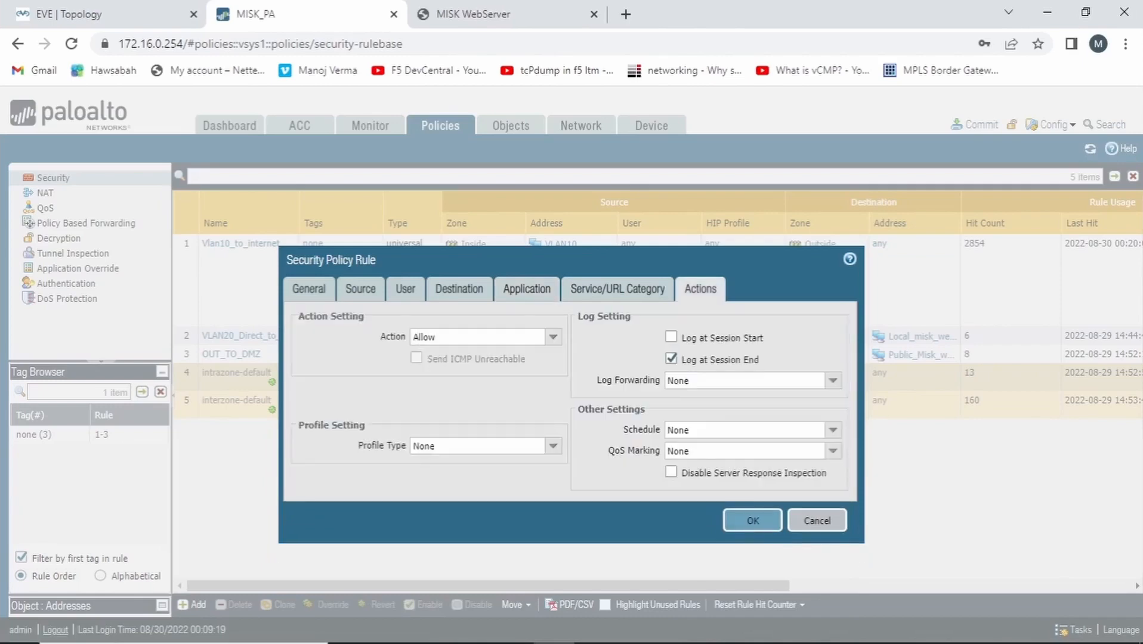
{"action": "left_click", "coordinate": [753, 521]}
{"action": "left_click", "coordinate": [519, 336]}
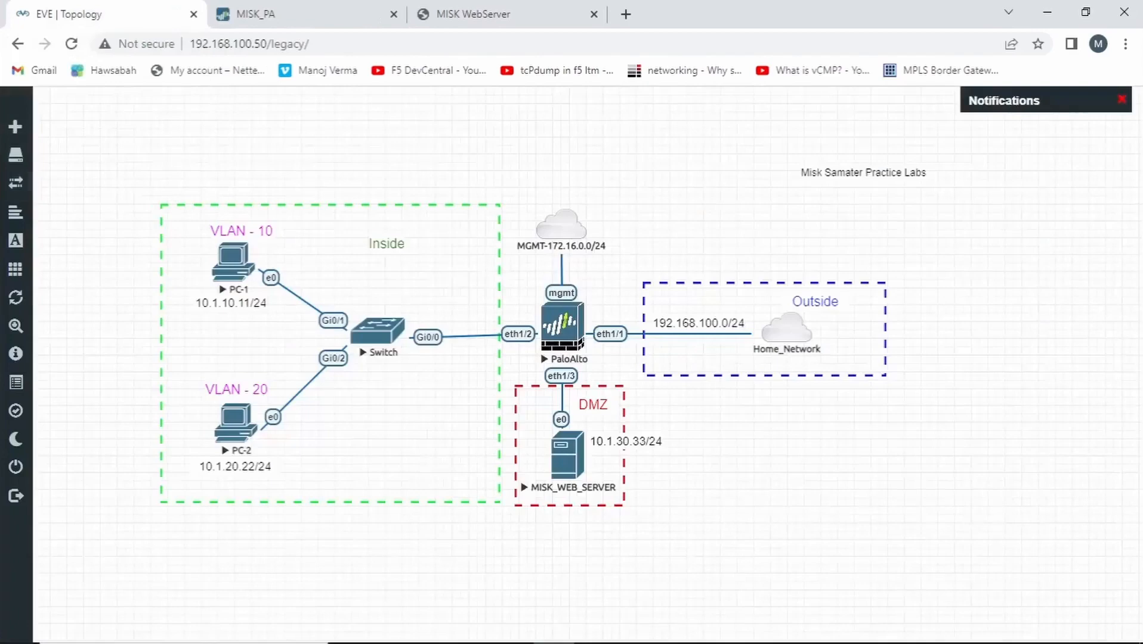
Switch to the EVE topology, open the console of PC-1 in VLAN 10, and launch Firefox there
{"action": "left_click", "coordinate": [96, 15]}
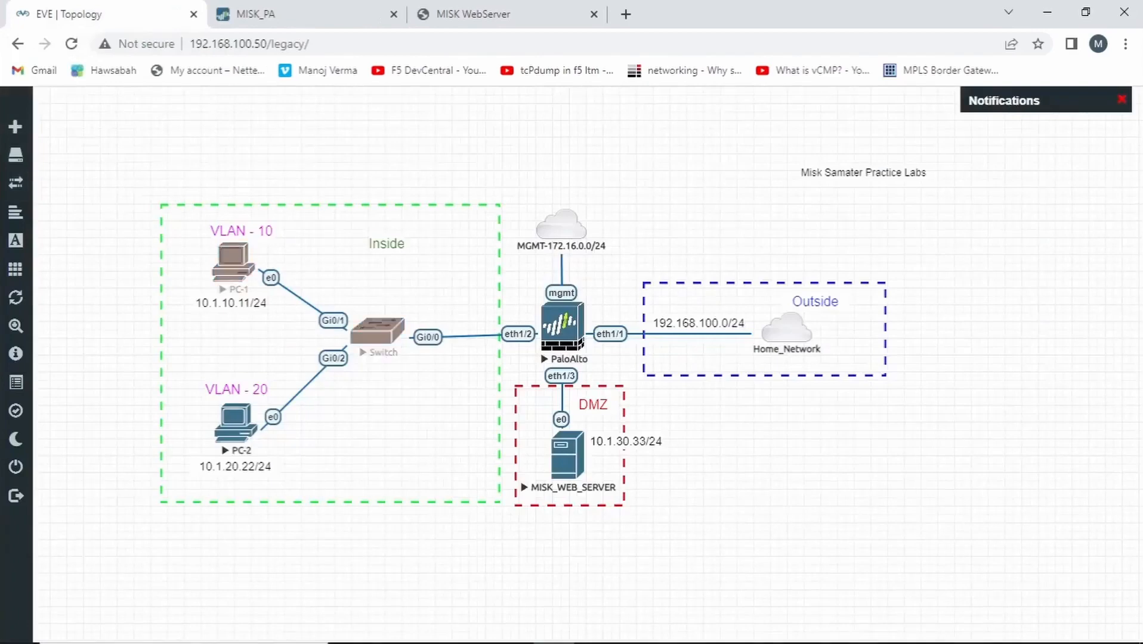
{"action": "left_click", "coordinate": [232, 262]}
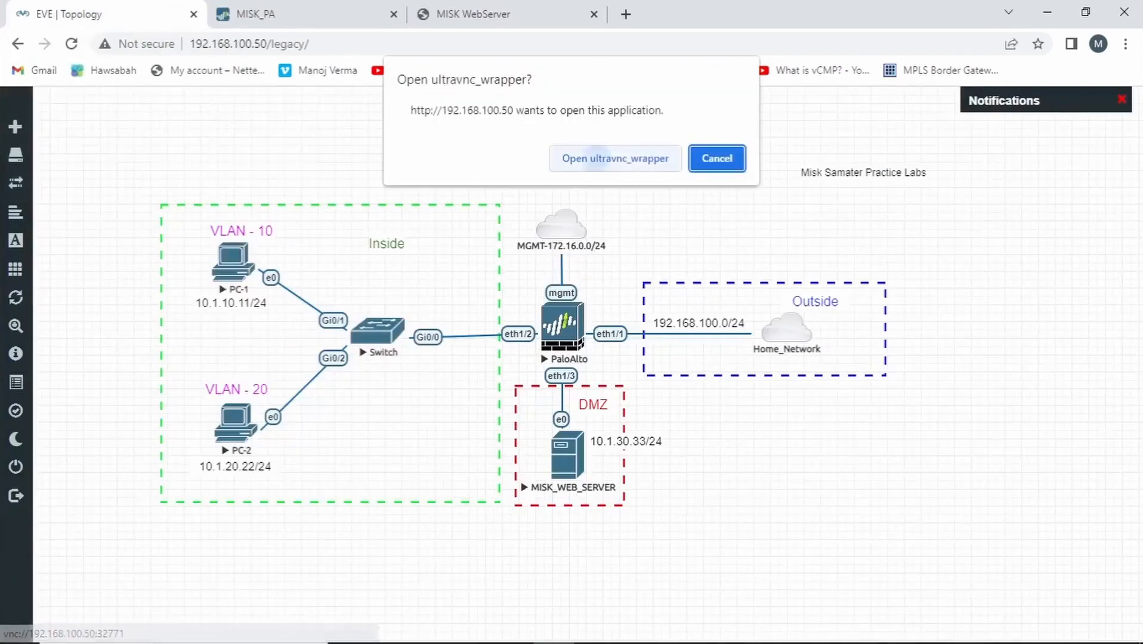
{"action": "left_click", "coordinate": [594, 158]}
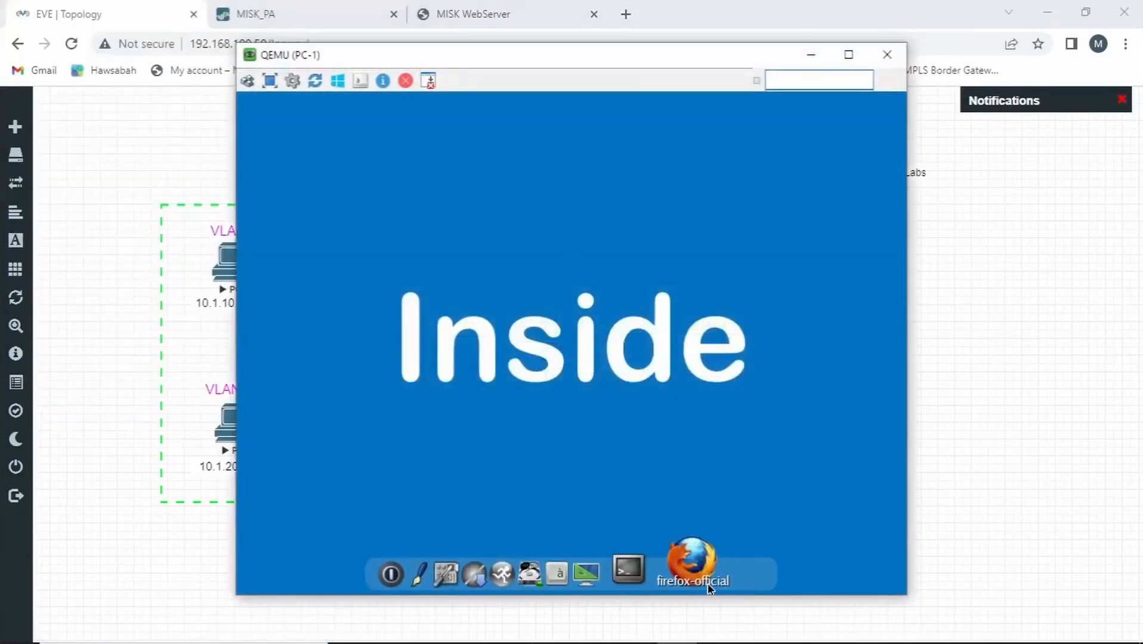
{"action": "left_click", "coordinate": [699, 578]}
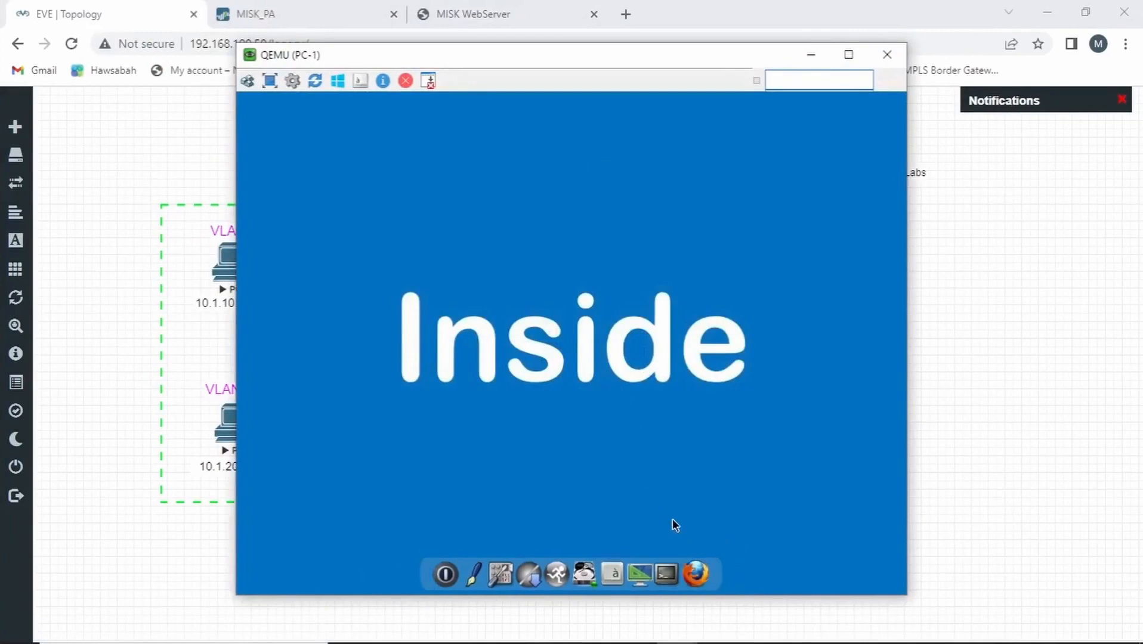
{"action": "left_click", "coordinate": [651, 500]}
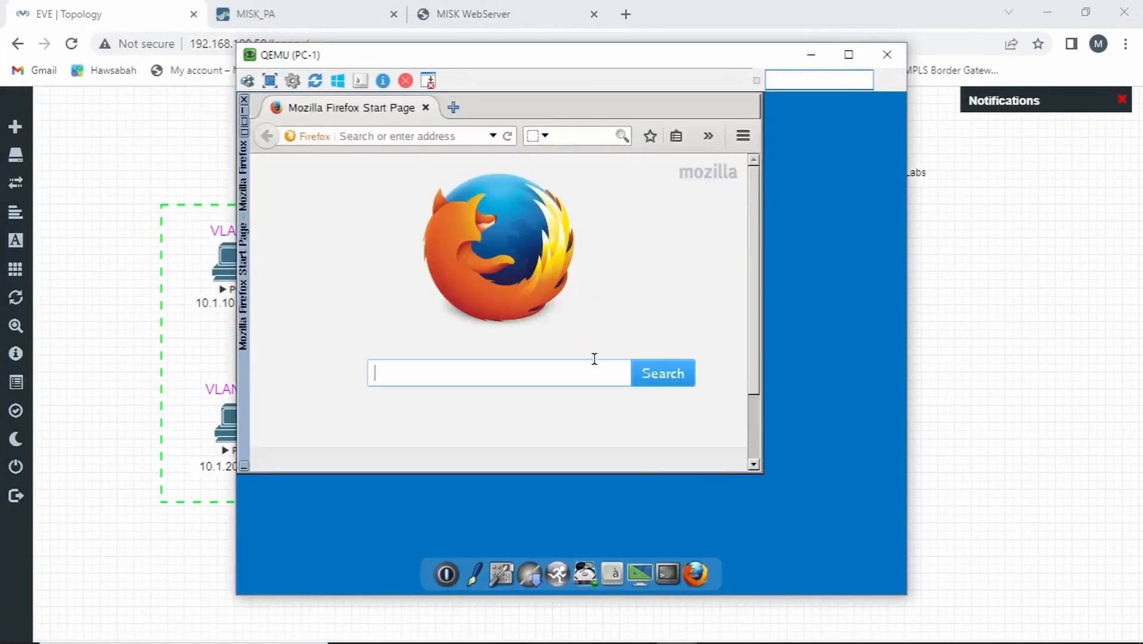
Browse to the web server's public address 192.168.100.233 from PC-1
{"action": "left_click", "coordinate": [444, 134]}
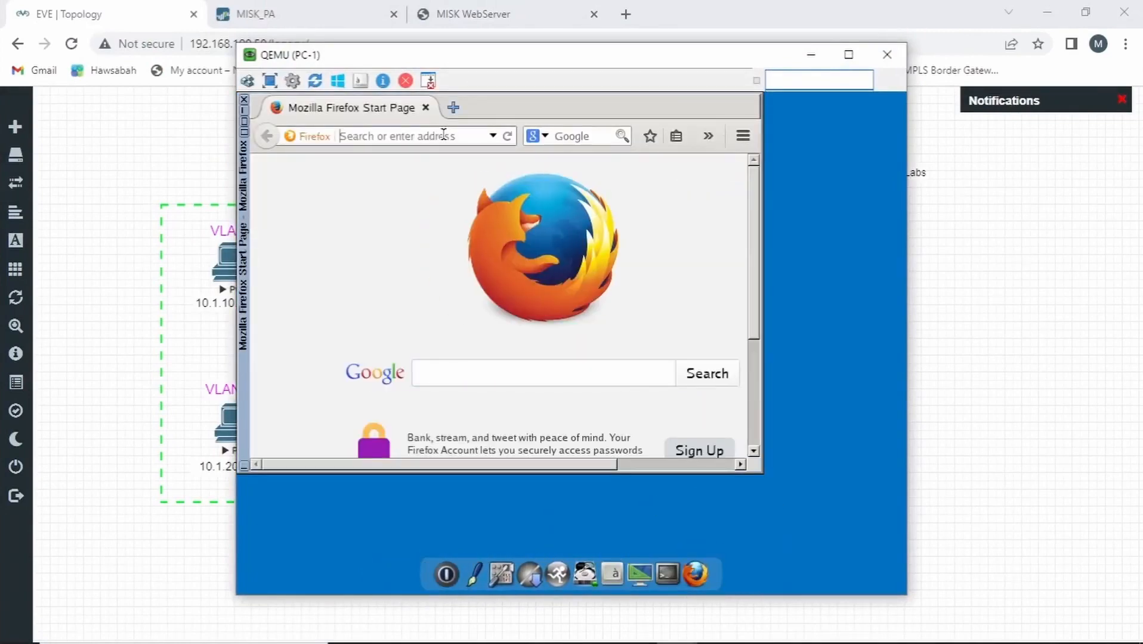
{"action": "type", "text": "192.168.100"}
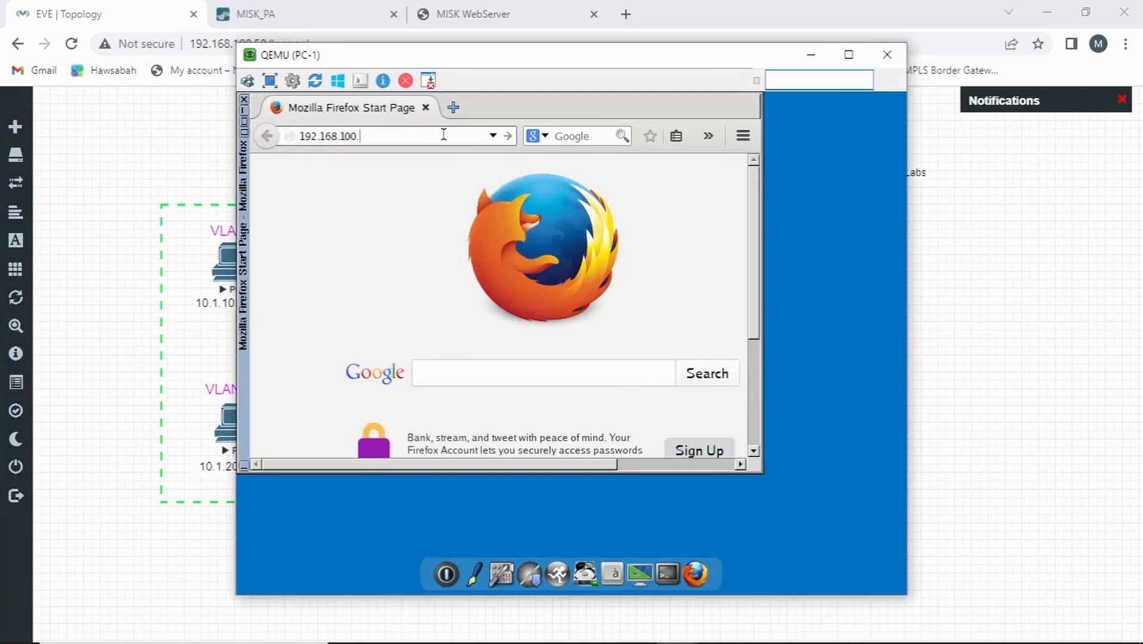
{"action": "type", "text": ".233"}
{"action": "key", "text": "Return"}
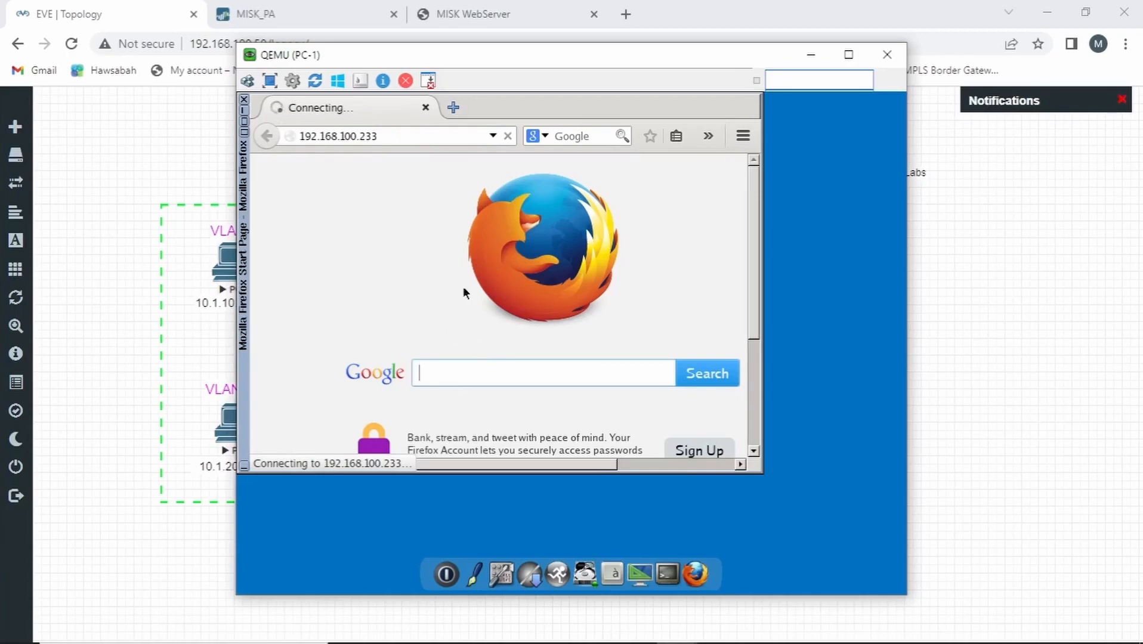
Switch to the firewall and examine the NAT rules' order, destination translations and hit counts
{"action": "left_click", "coordinate": [316, 14]}
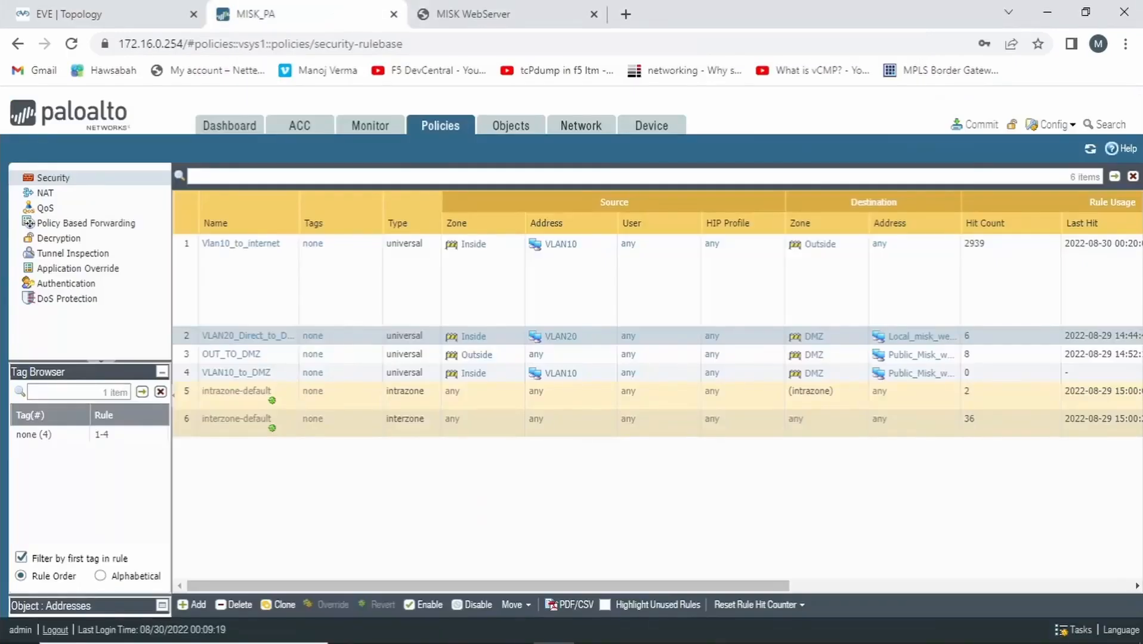
{"action": "left_click", "coordinate": [45, 193]}
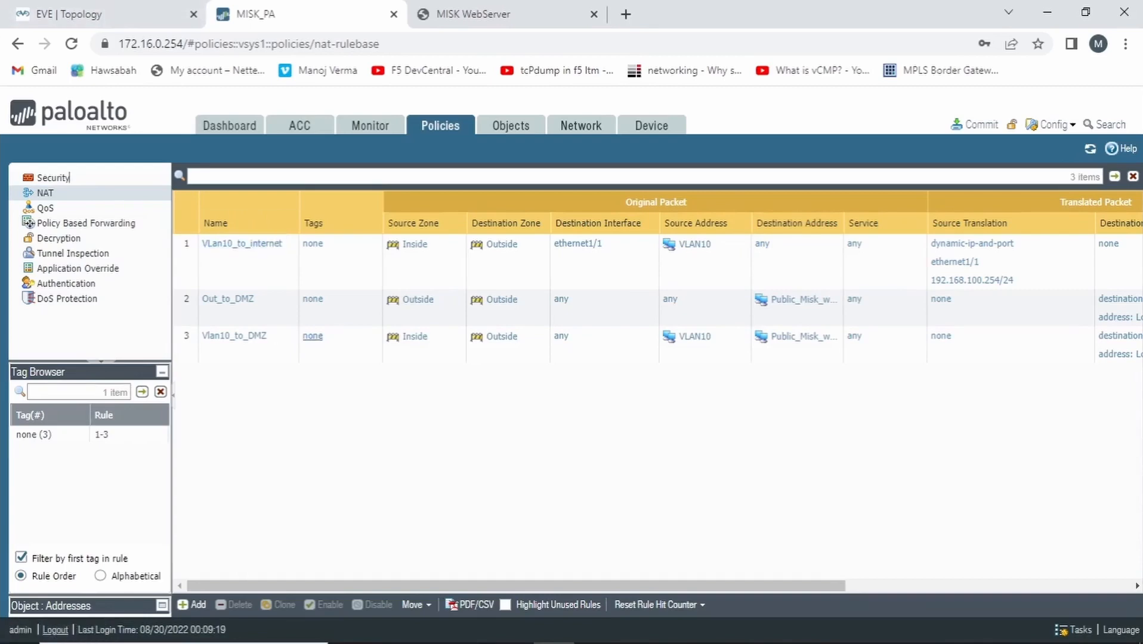
{"action": "left_click_drag", "start_coordinate": [454, 586], "coordinate": [740, 586]}
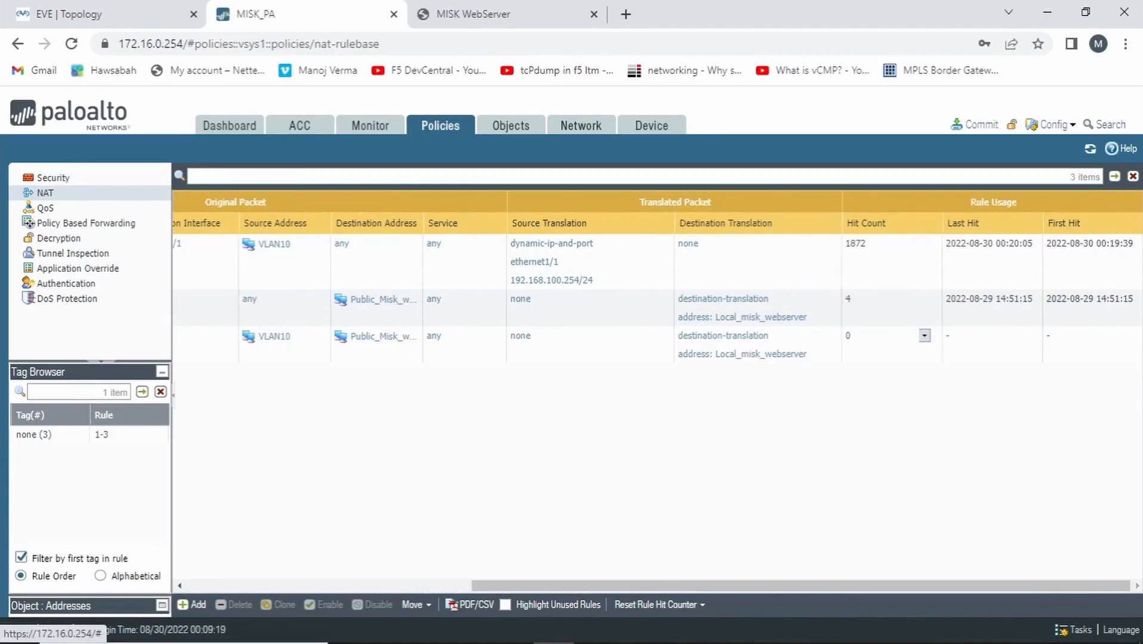
Return to PC-1's console and request 192.168.100.233 again in Firefox, dismissing the update notice first
{"action": "left_click", "coordinate": [89, 15]}
{"action": "left_click", "coordinate": [233, 262]}
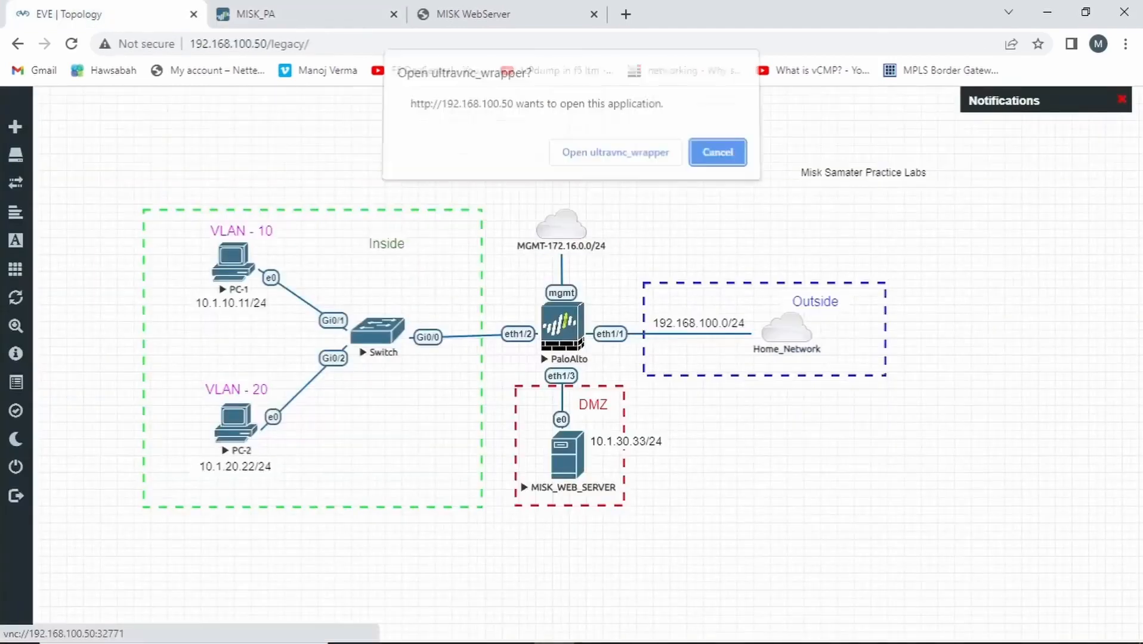
{"action": "left_click", "coordinate": [615, 152]}
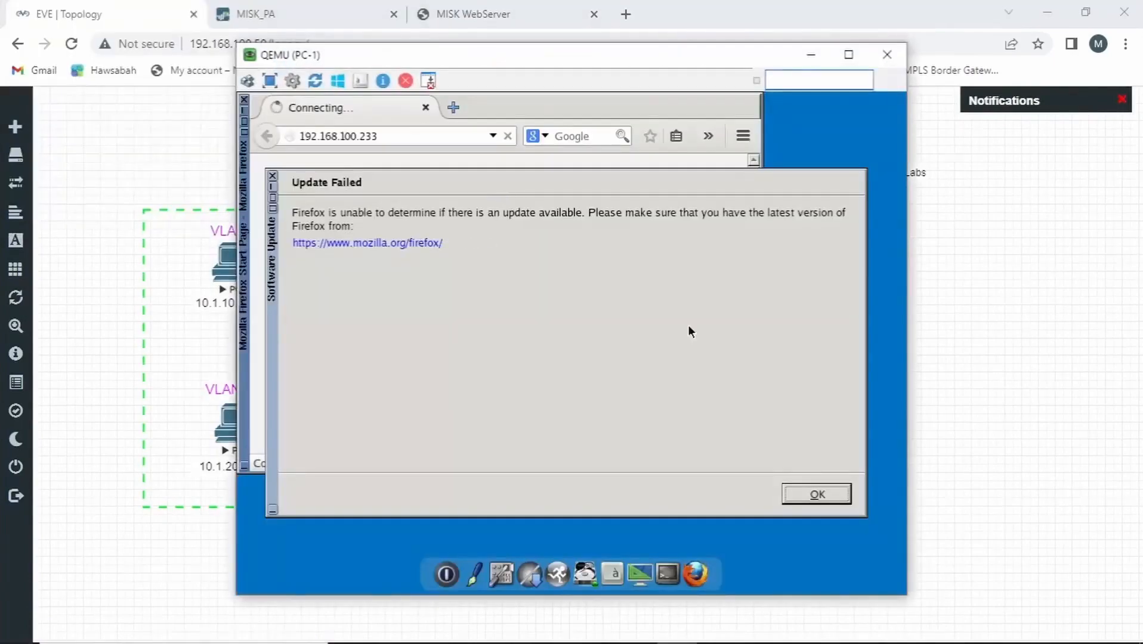
{"action": "left_click", "coordinate": [805, 493]}
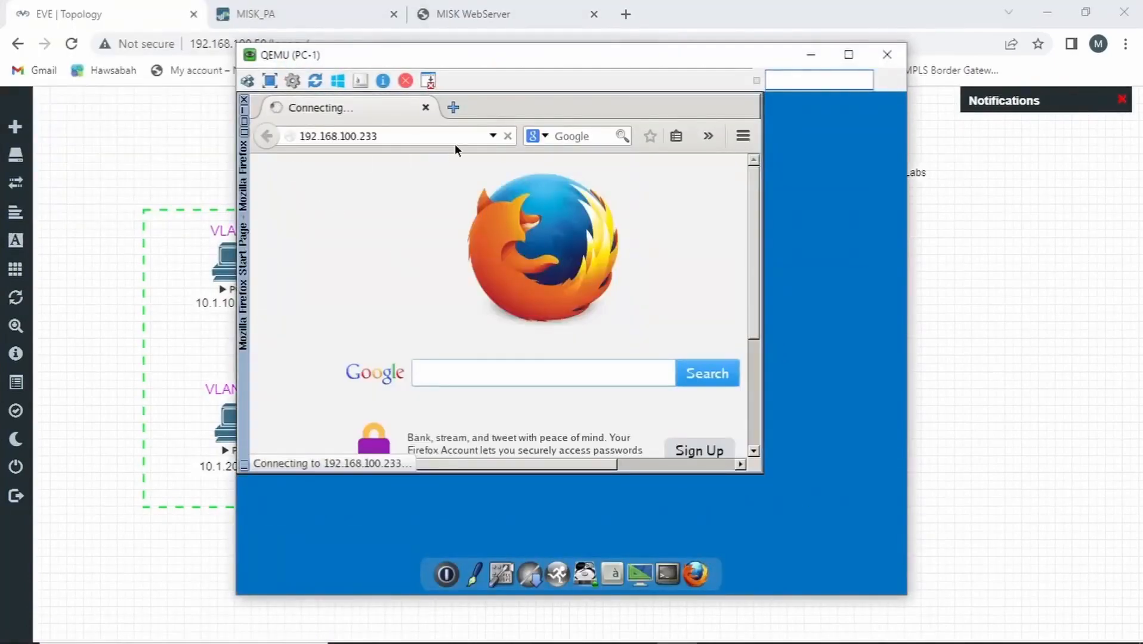
{"action": "left_click", "coordinate": [509, 137]}
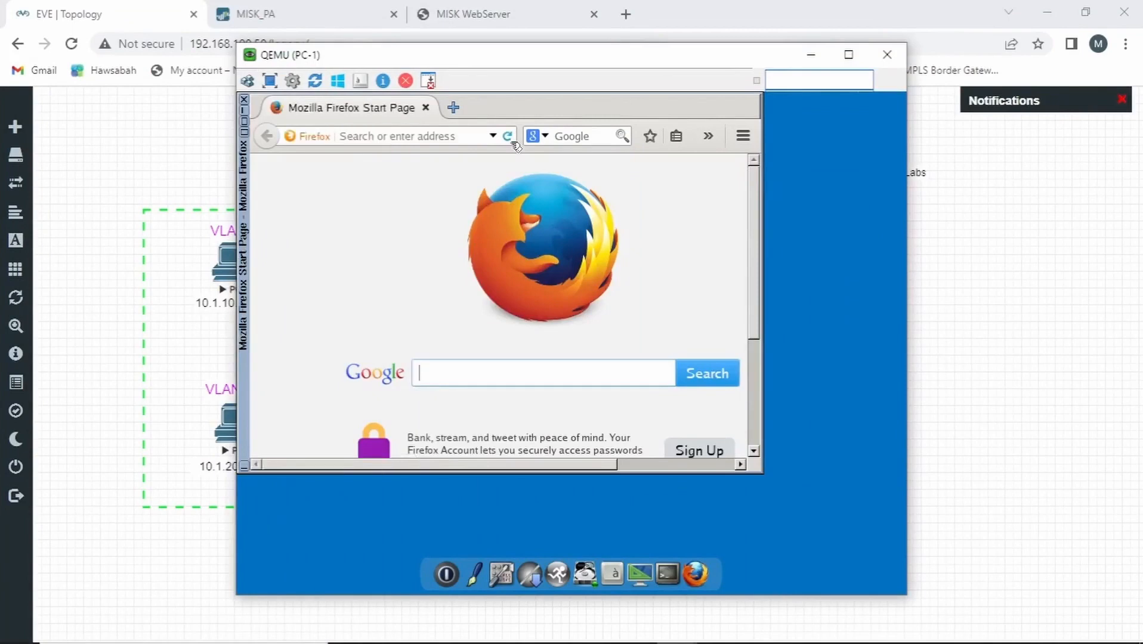
{"action": "left_click", "coordinate": [434, 137]}
{"action": "type", "text": "1"}
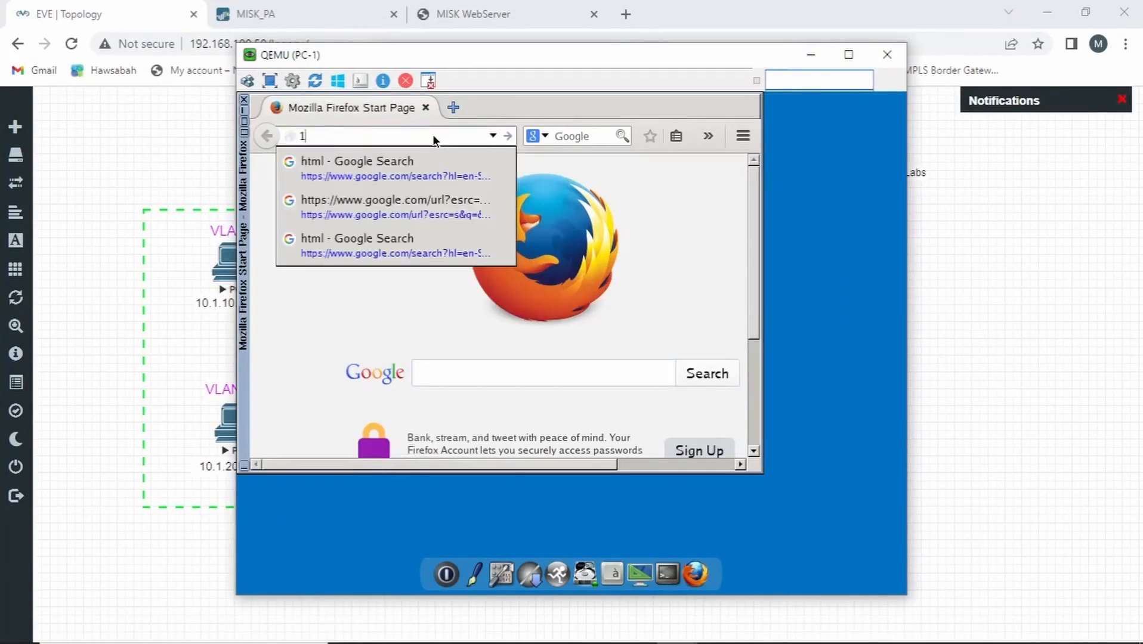
{"action": "type", "text": "92.168.100.233"}
{"action": "key", "text": "Return"}
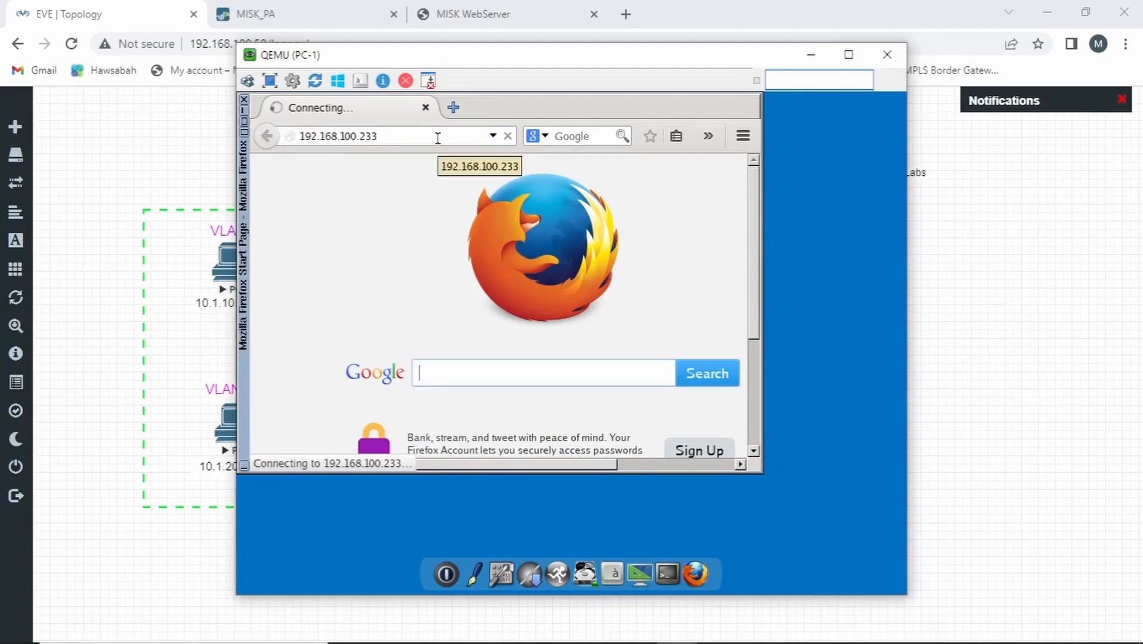
Check the firewall's NAT rule hit counts again after the repeated request from PC-1
{"action": "left_click", "coordinate": [256, 13]}
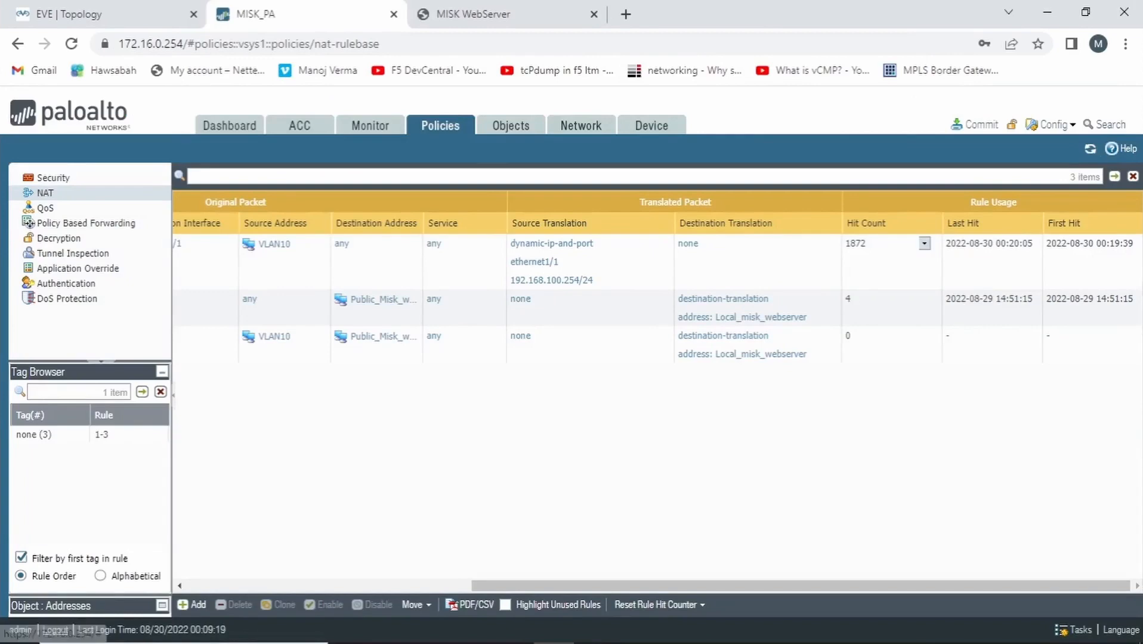
{"action": "left_click", "coordinate": [925, 245]}
{"action": "left_click", "coordinate": [70, 178]}
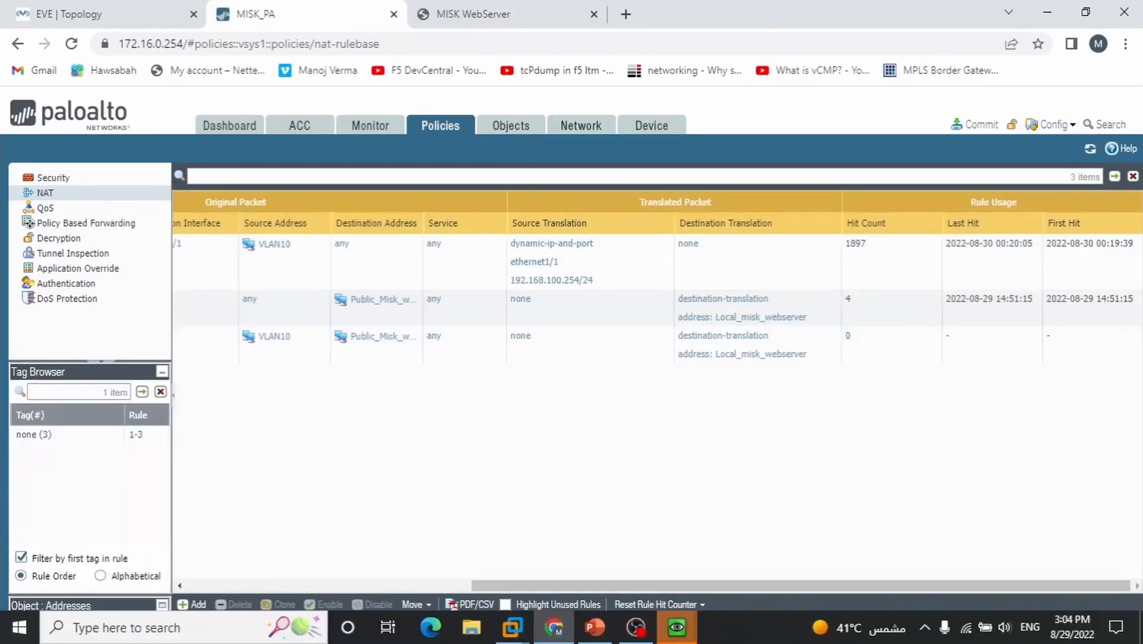
Reorder the NAT rules so Vlan10_to_DMZ is first, Out_to_DMZ second and VLan10_to_internet last
{"action": "left_click_drag", "start_coordinate": [801, 586], "coordinate": [517, 586]}
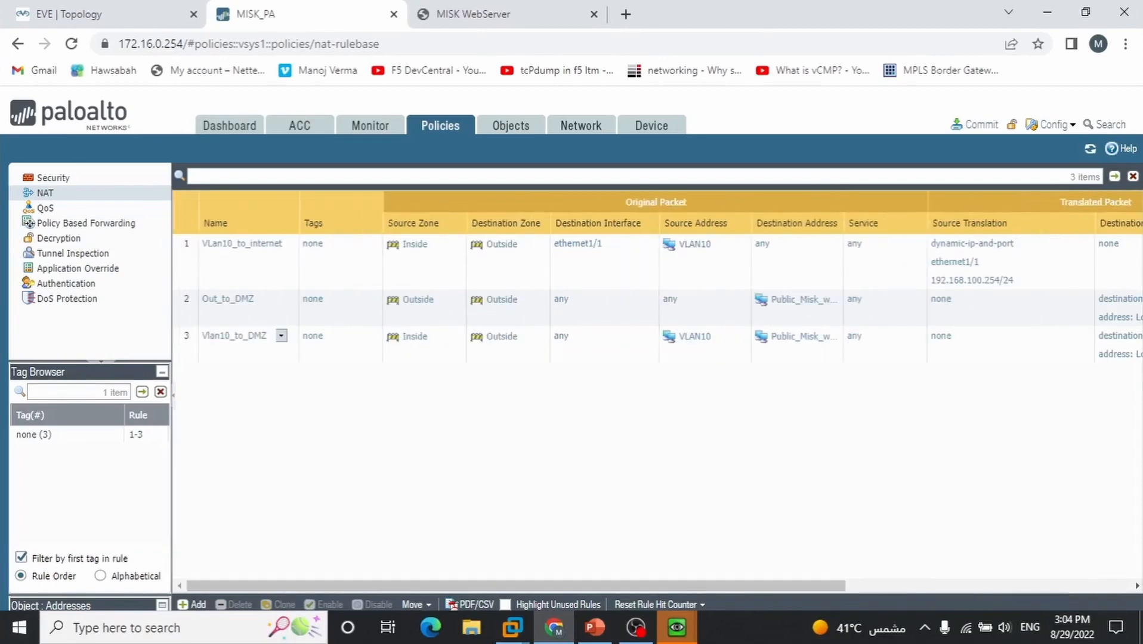
{"action": "left_click", "coordinate": [281, 343]}
{"action": "left_click_drag", "start_coordinate": [236, 263], "coordinate": [238, 263]}
{"action": "left_click_drag", "start_coordinate": [239, 337], "coordinate": [242, 287]}
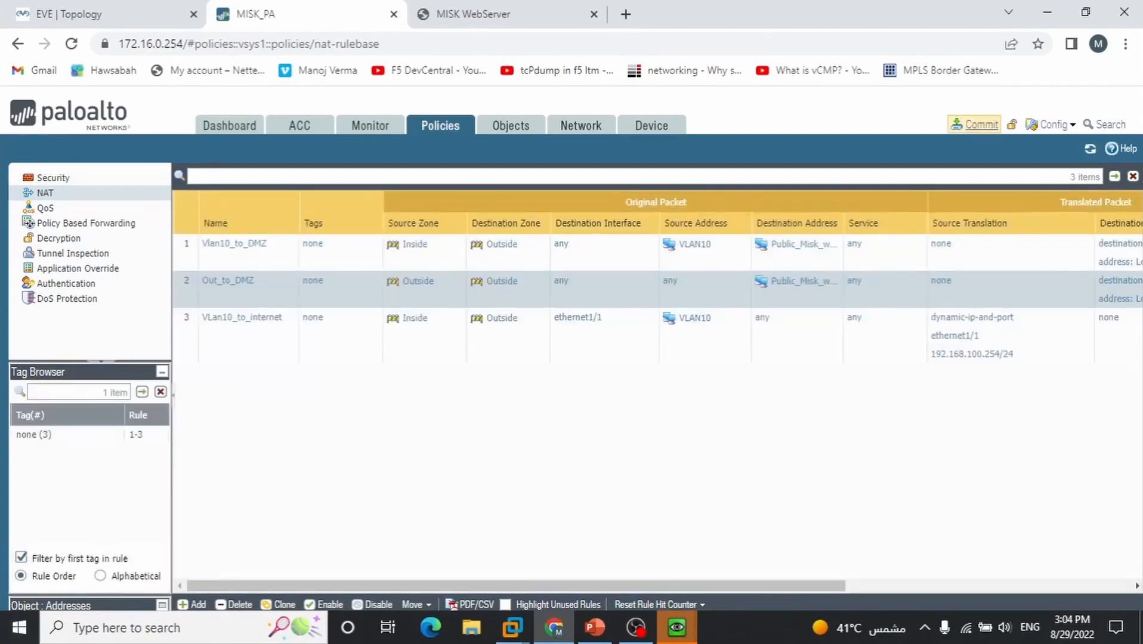
Commit the firewall configuration and close the commit status
{"action": "left_click", "coordinate": [974, 124]}
{"action": "left_click", "coordinate": [725, 556]}
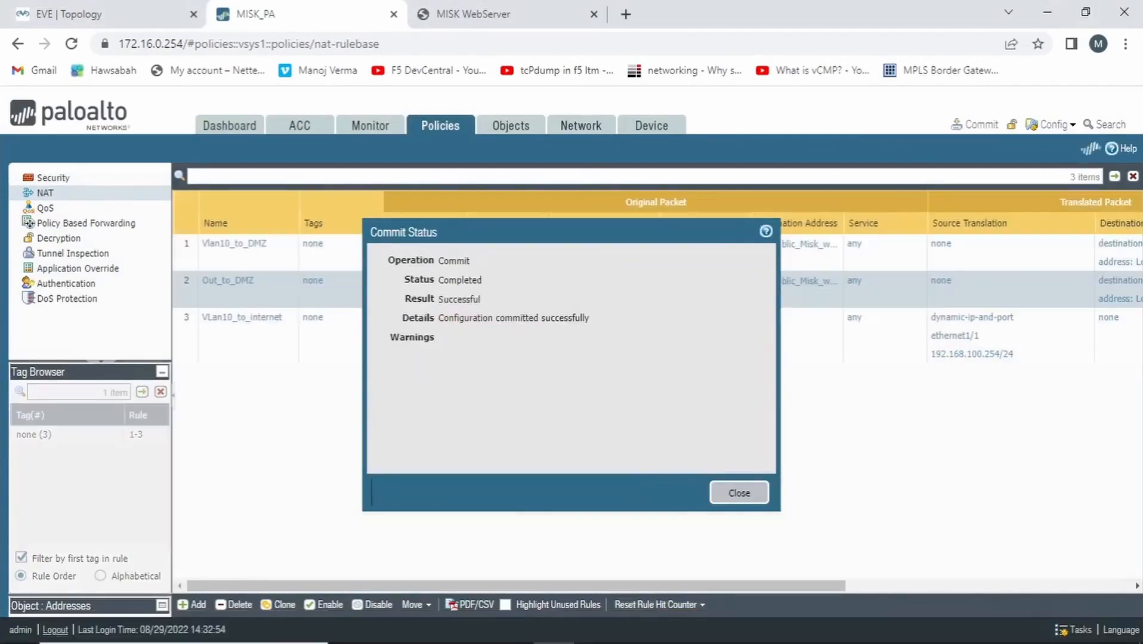
{"action": "left_click", "coordinate": [740, 493]}
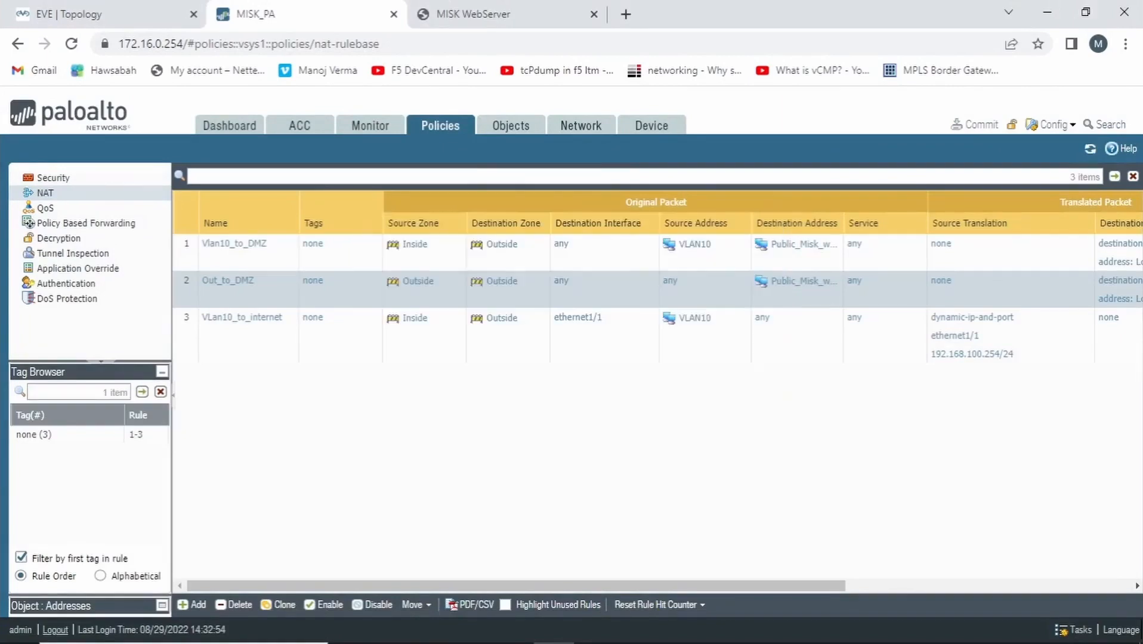
Switch to the EVE topology, open PC-1's console and load 192.168.100.233 in its Firefox browser to retest access
{"action": "left_click", "coordinate": [138, 15]}
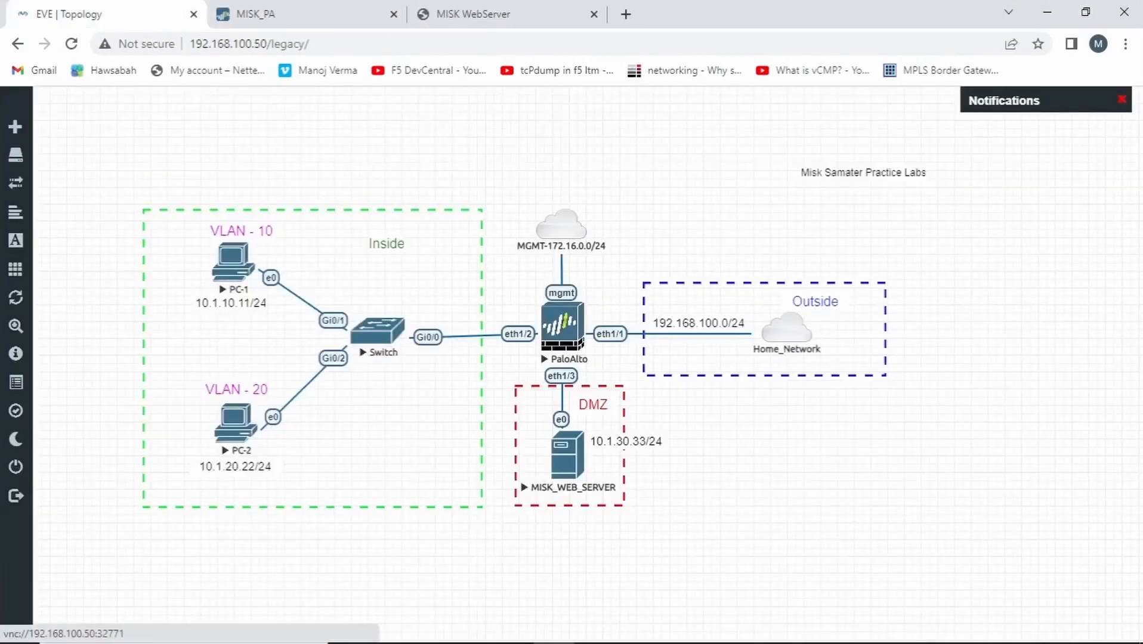
{"action": "left_click", "coordinate": [233, 263]}
{"action": "left_click", "coordinate": [615, 158]}
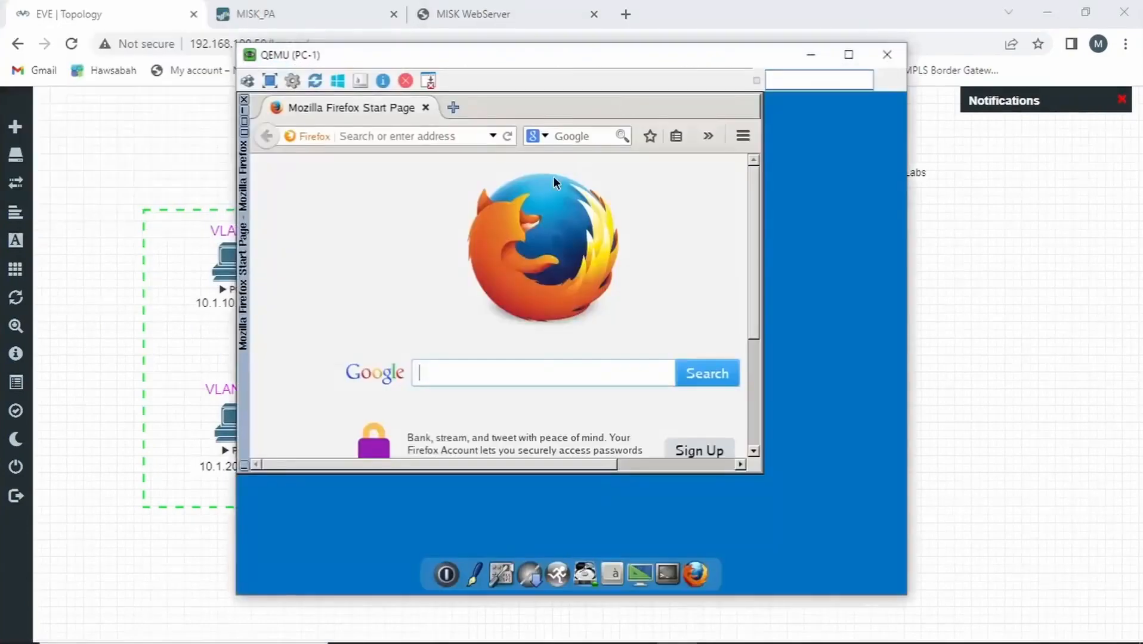
{"action": "left_click", "coordinate": [429, 136]}
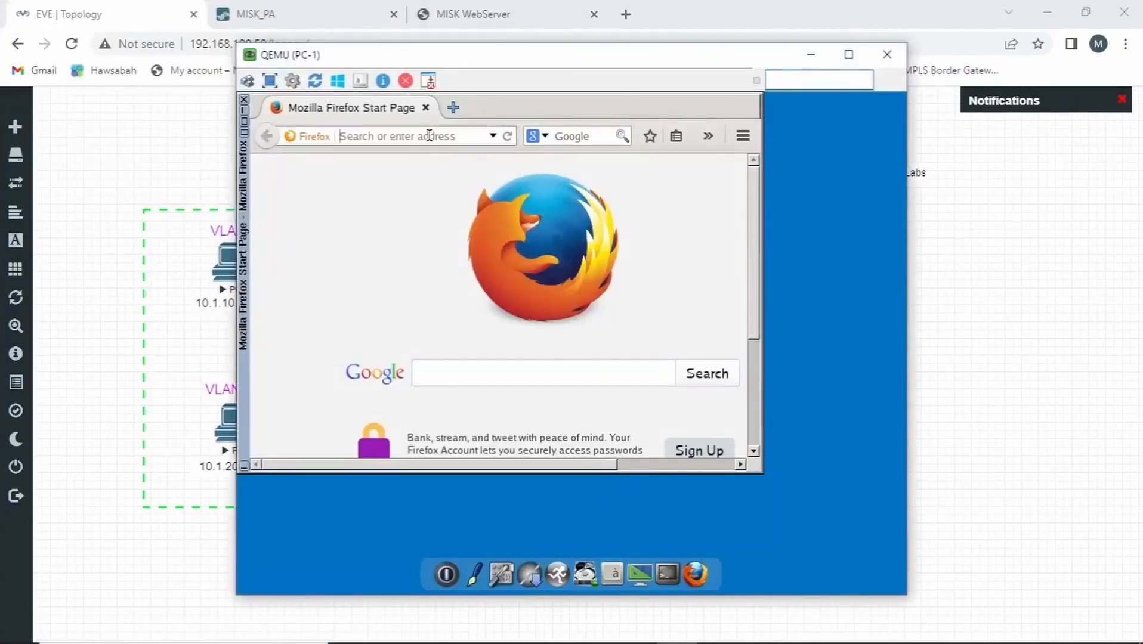
{"action": "type", "text": "192.16"}
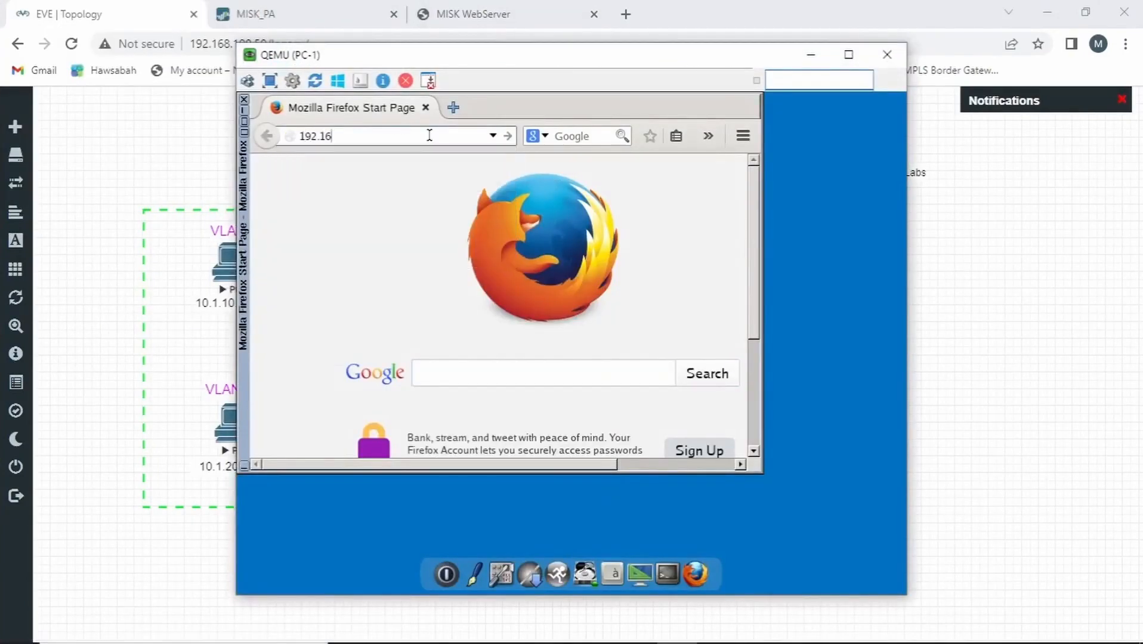
{"action": "type", "text": "8.100.233"}
{"action": "key", "text": "Return"}
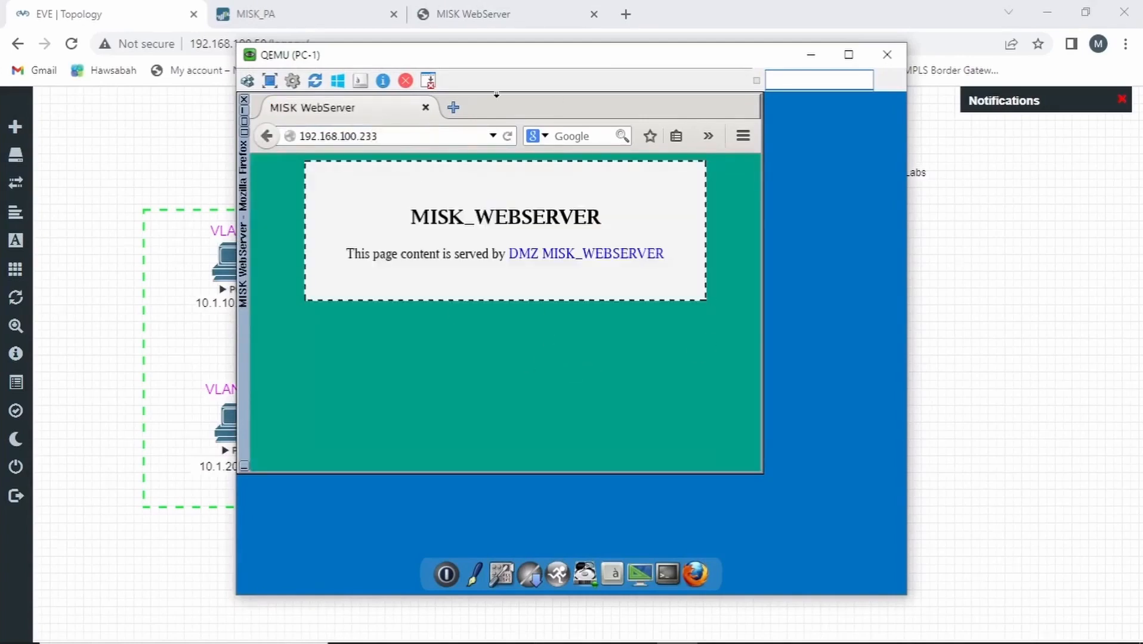
Move PC-1's console window around the topology to compare the loaded web page with the Inside and Outside zones
{"action": "left_click_drag", "start_coordinate": [478, 54], "coordinate": [768, 66]}
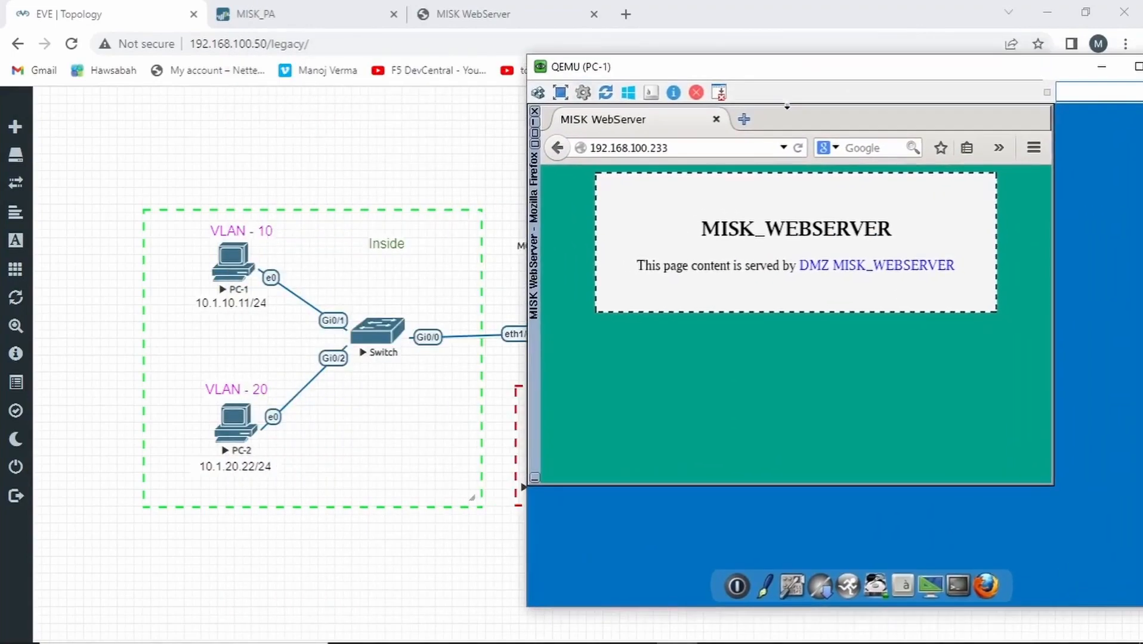
{"action": "left_click_drag", "start_coordinate": [663, 107], "coordinate": [63, 129]}
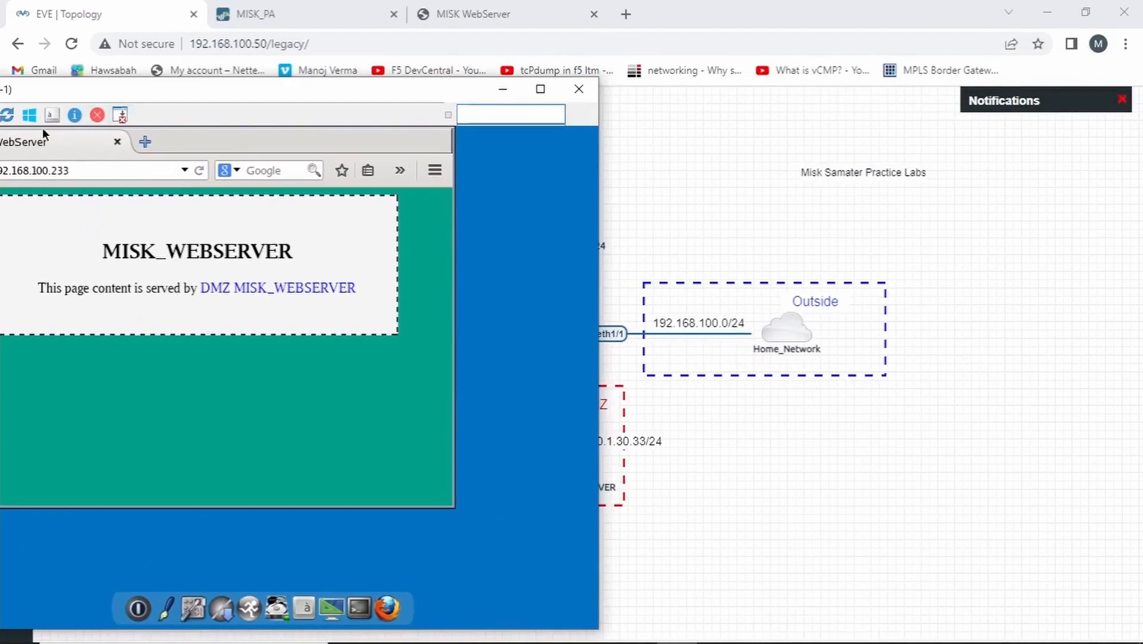
{"action": "left_click_drag", "start_coordinate": [270, 94], "coordinate": [381, 87]}
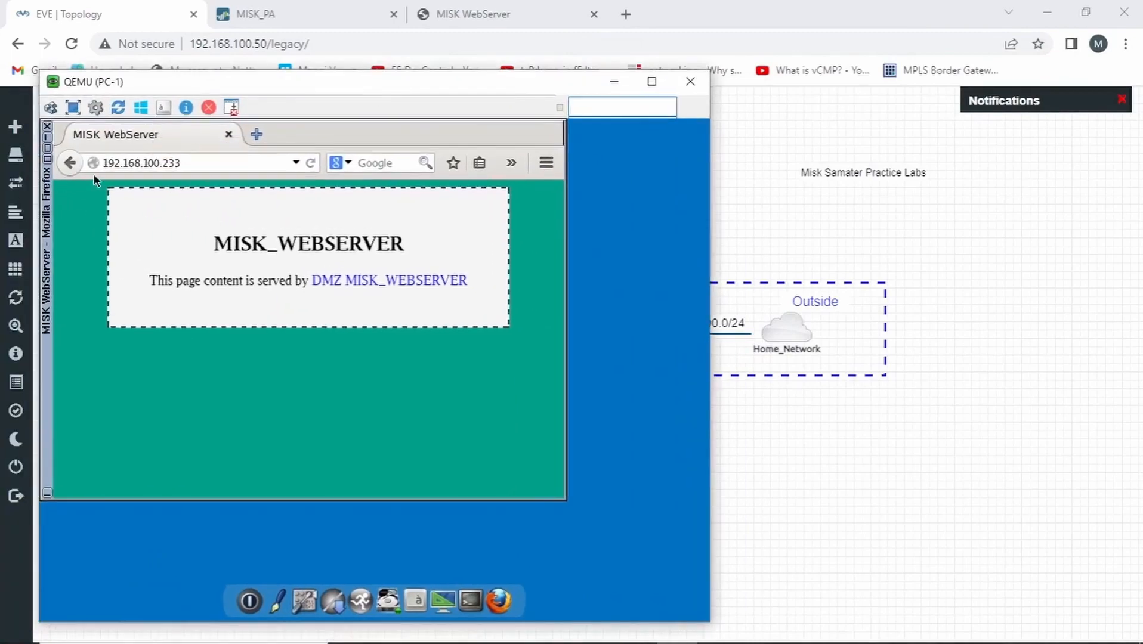